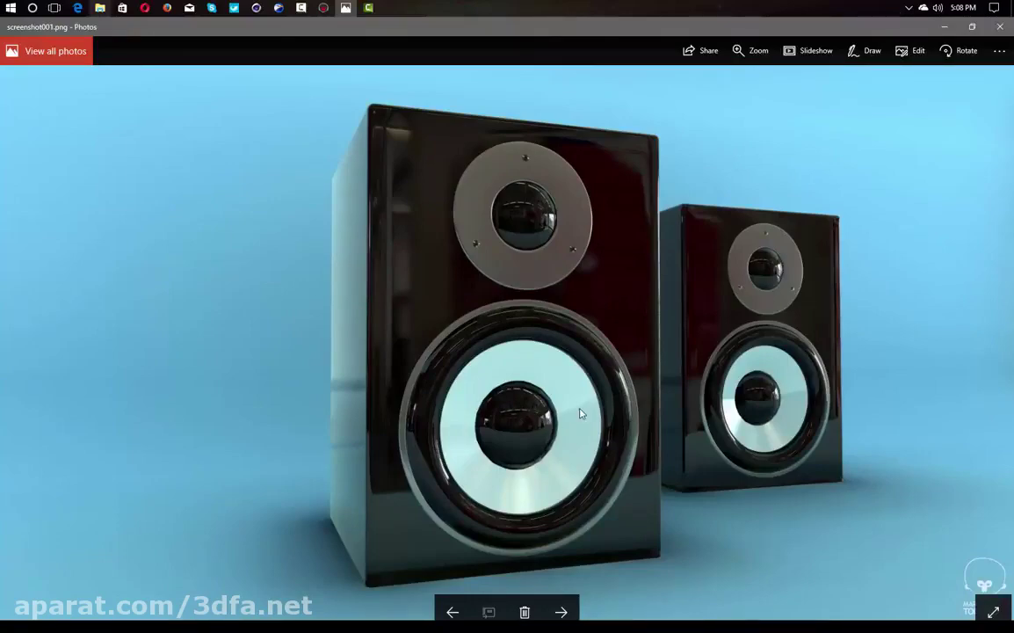
Examine the speaker render in screenshot001.png up close, including the tweeter, cabinet edges and woofer.
left_click_drag(691, 147, 694, 541)
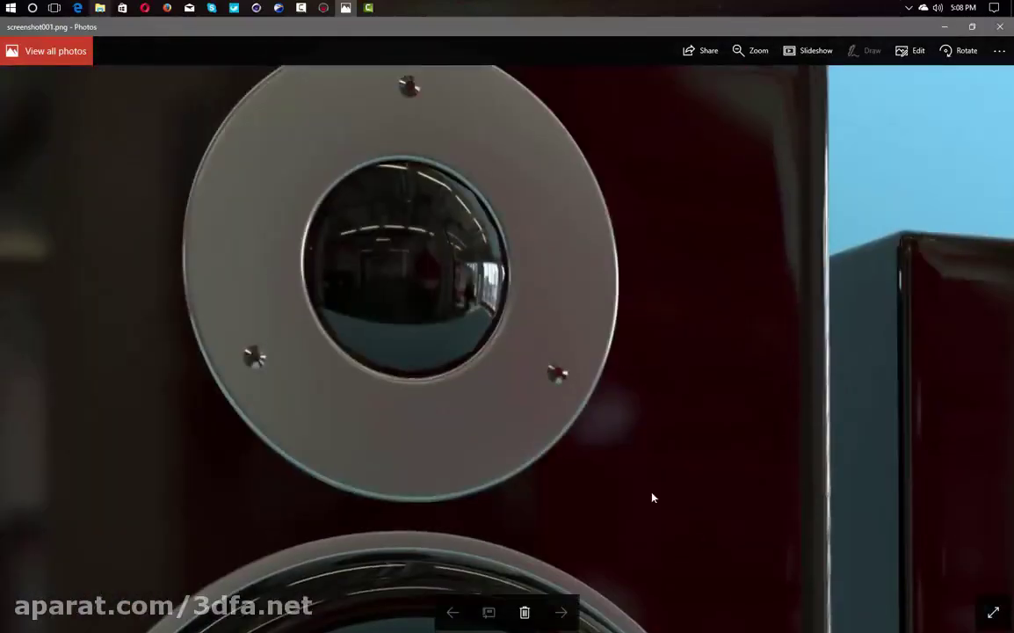
scroll(694, 541, "down", 5)
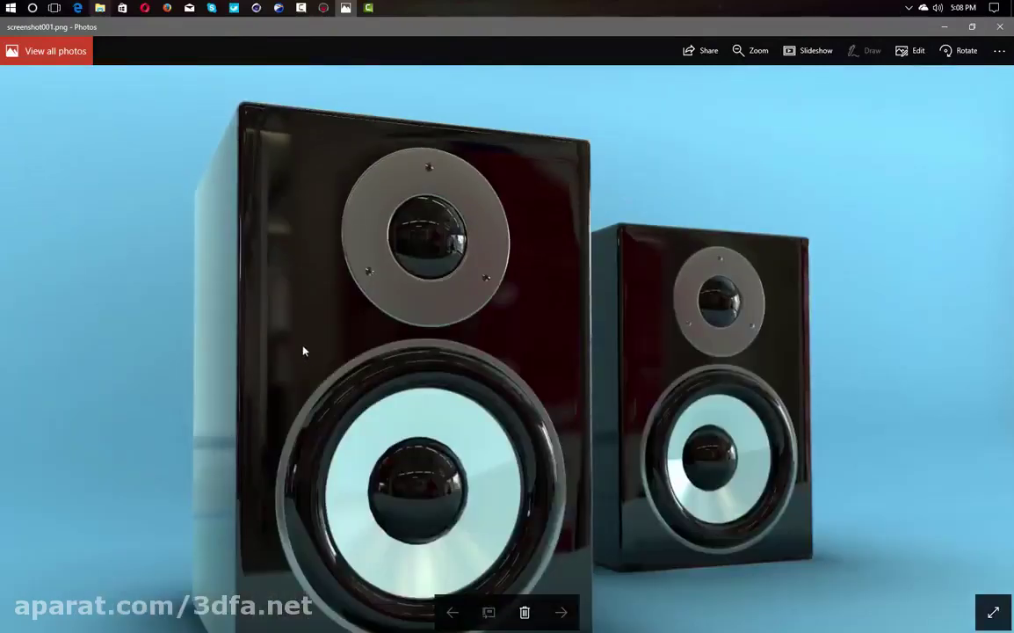
scroll(303, 351, "down", 2)
scroll(384, 420, "up", 3)
left_click_drag(479, 181, 347, 239)
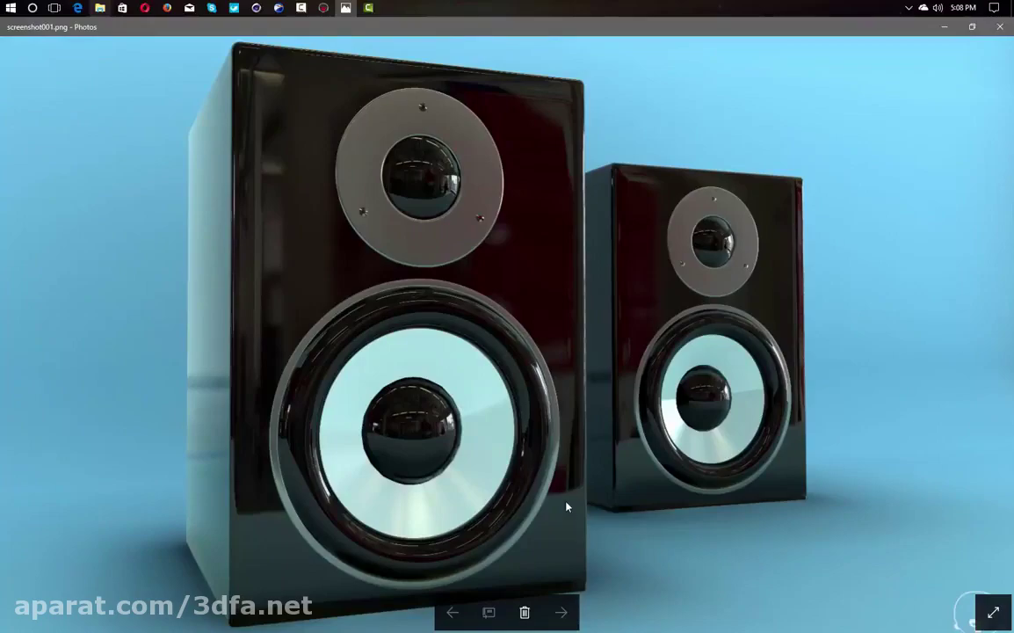
scroll(569, 500, "down", 1)
View screenshot002.png and examine the surface detail of the rock spheres up close.
key("Right")
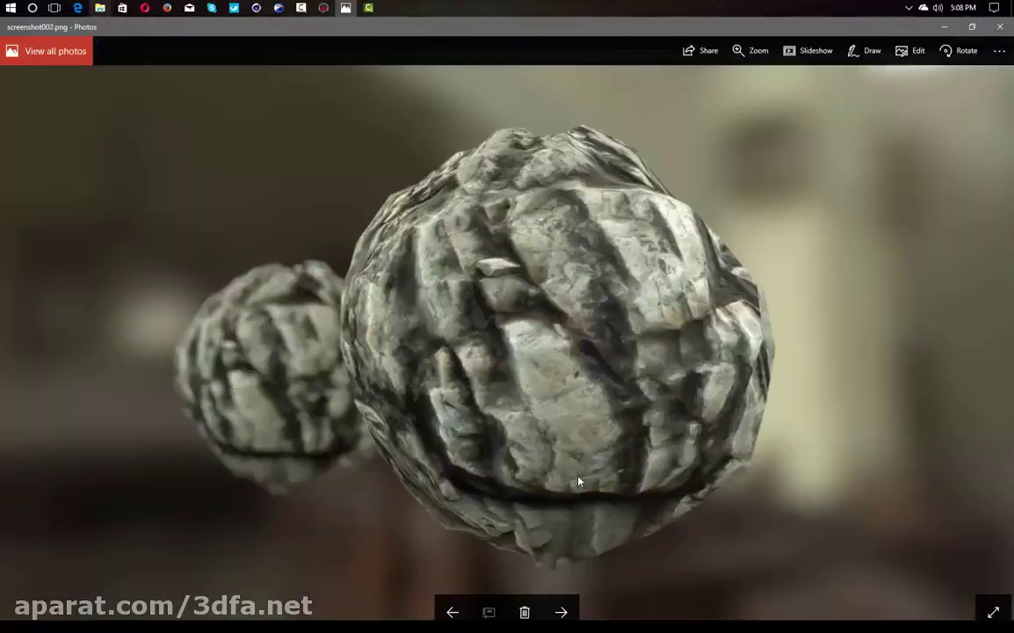
scroll(577, 477, "up", 4)
scroll(545, 338, "down", 4)
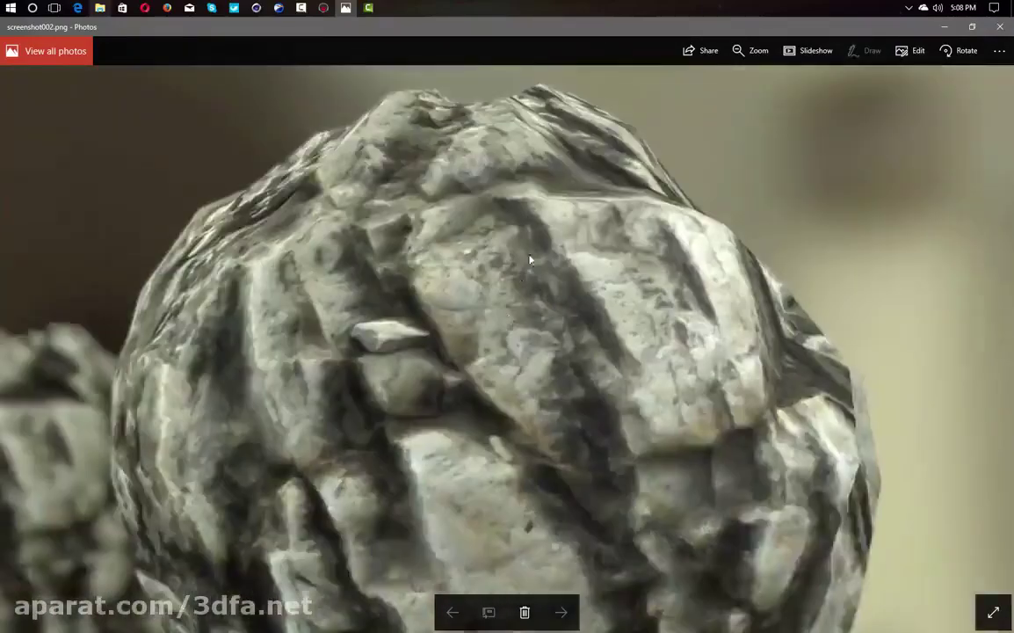
scroll(520, 282, "down", 4)
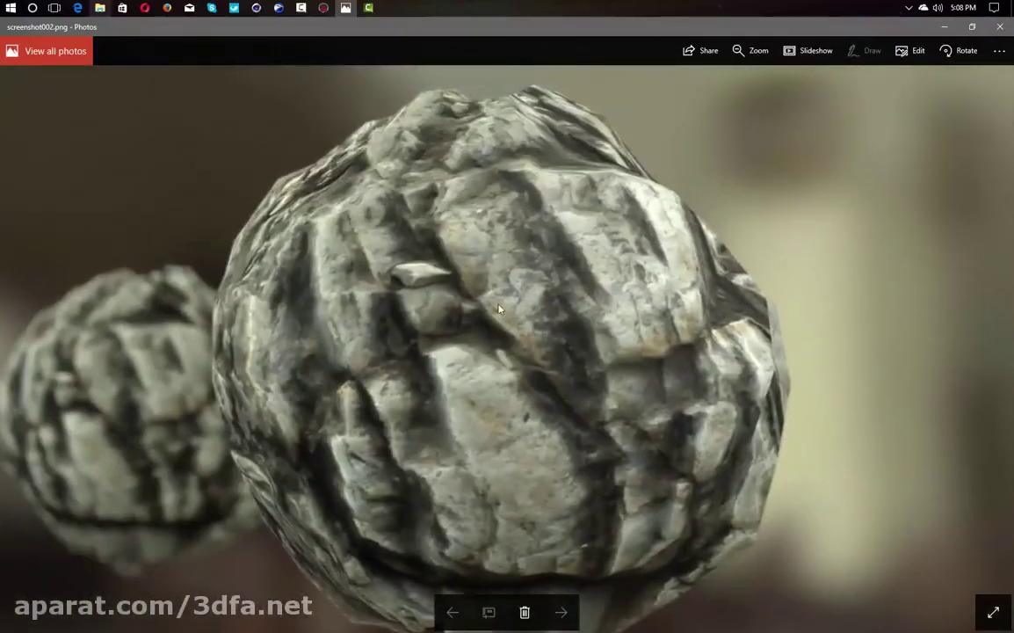
scroll(473, 287, "down", 3)
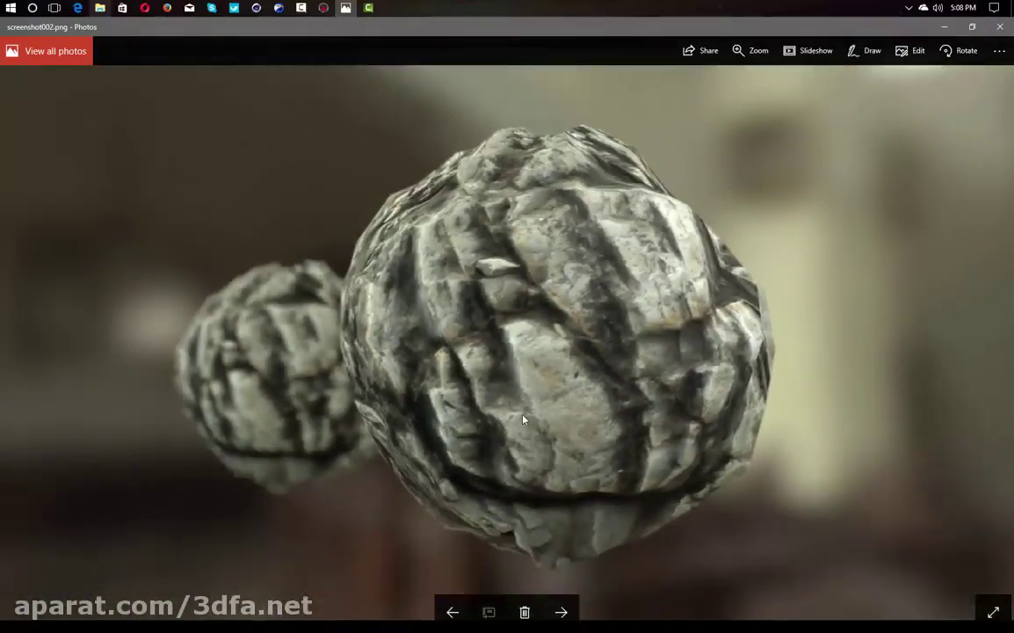
scroll(552, 452, "down", 2)
scroll(533, 363, "up", 5)
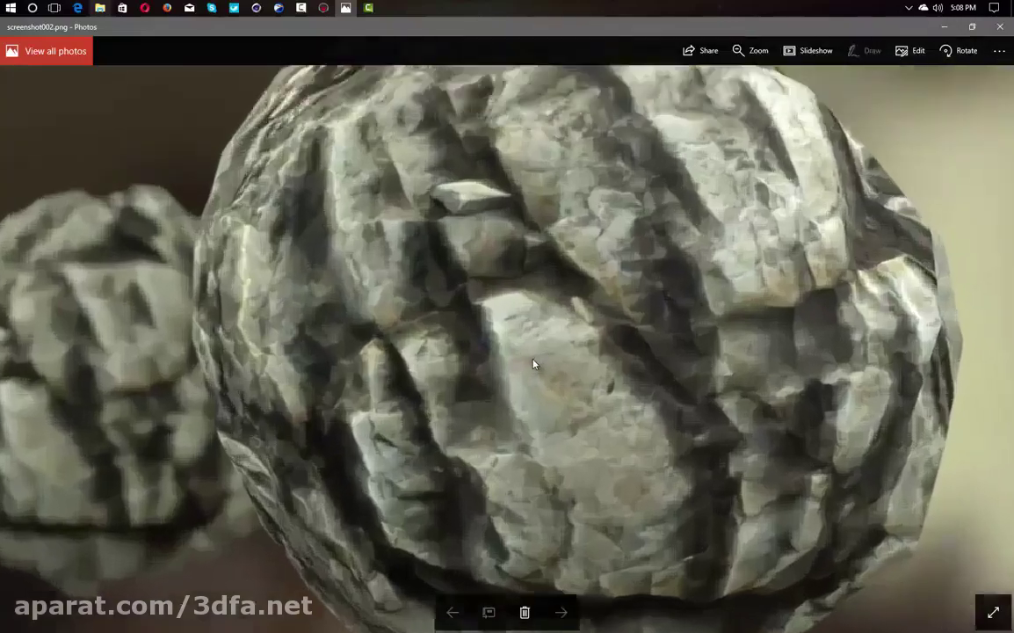
scroll(532, 362, "down", 5)
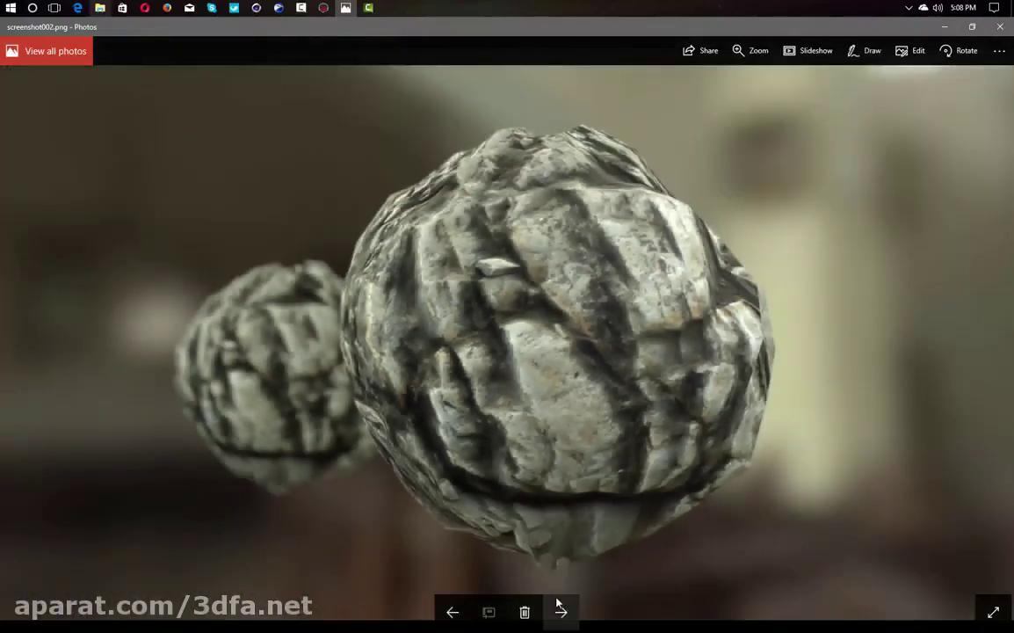
View screenshot003.png and examine the rifle's receiver, magazine, barrel, rear end and grip up close.
left_click(558, 610)
scroll(266, 204, "up", 5)
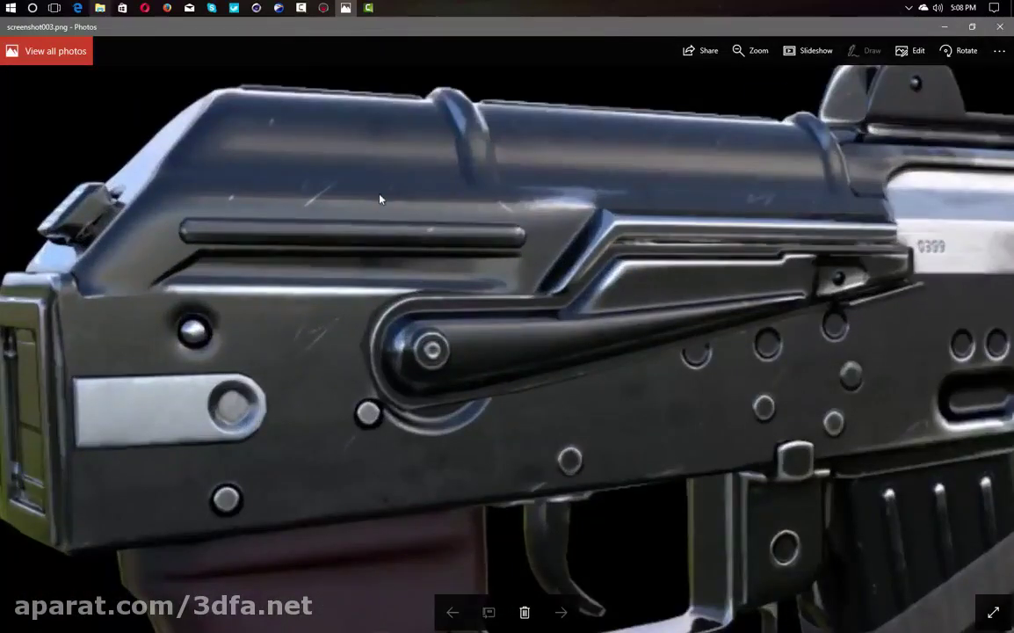
scroll(359, 252, "down", 5)
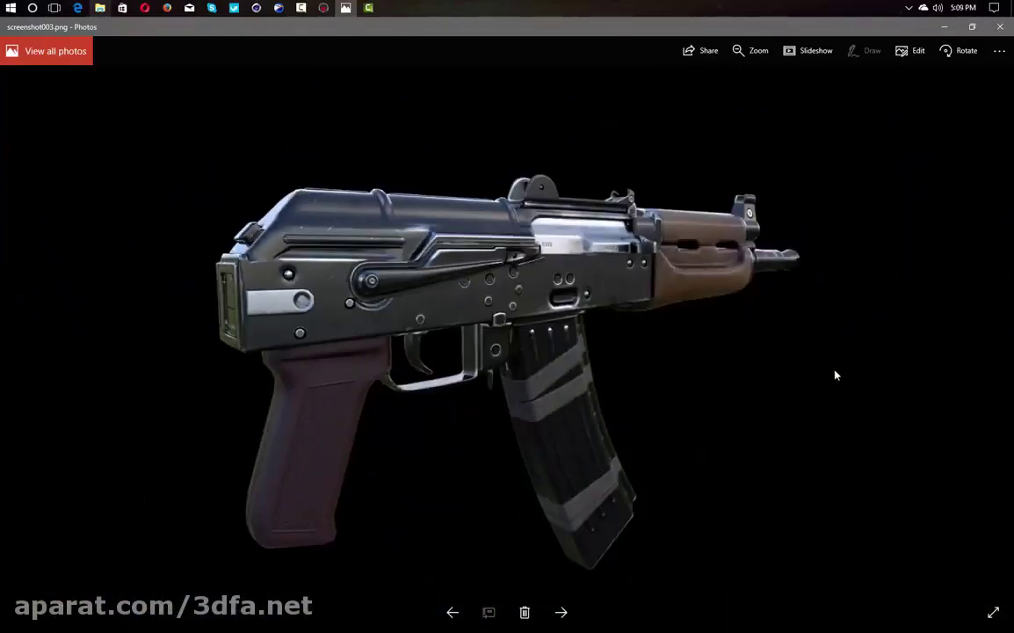
scroll(727, 266, "up", 4)
left_click_drag(650, 195, 921, 395)
left_click_drag(450, 397, 699, 511)
left_click_drag(817, 562, 237, 342)
scroll(402, 338, "up", 3)
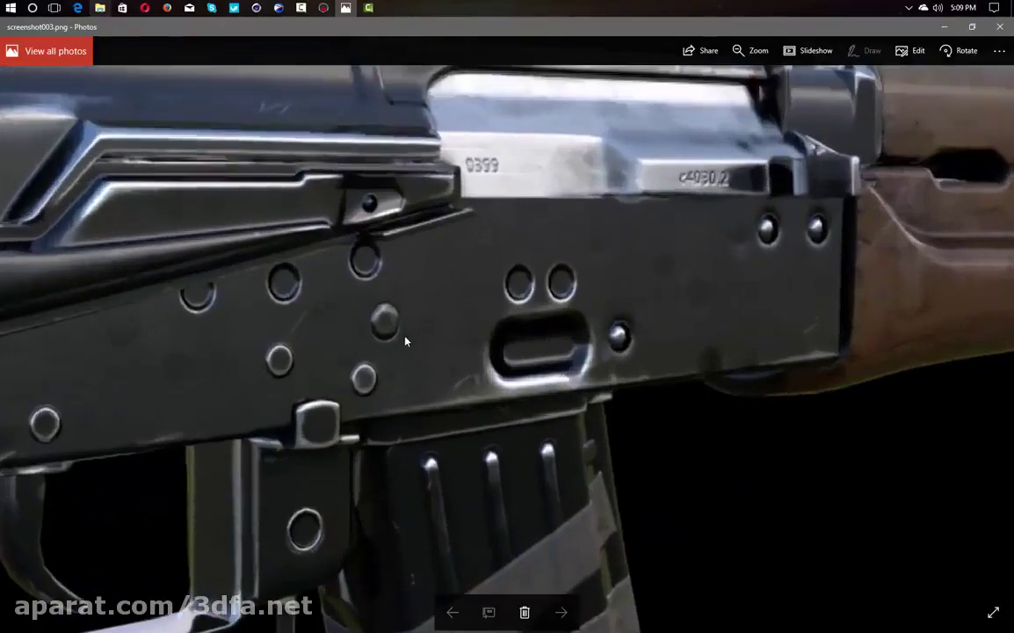
left_click_drag(408, 330, 358, 550)
left_click_drag(690, 419, 318, 421)
left_click_drag(565, 433, 466, 486)
scroll(683, 413, "down", 4)
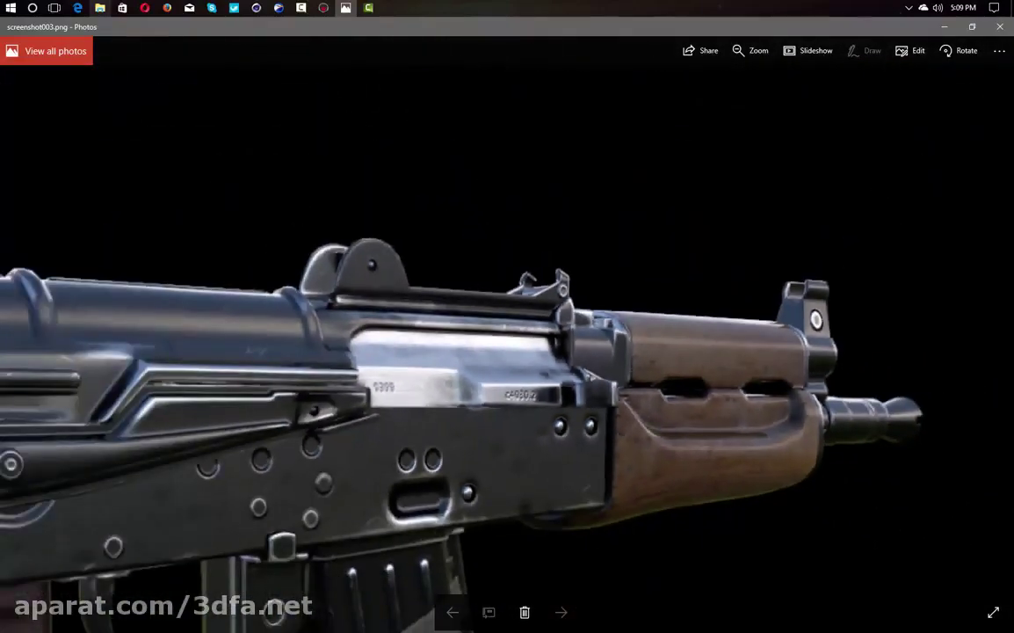
scroll(138, 323, "up", 3)
left_click_drag(199, 401, 737, 369)
left_click_drag(24, 541, 383, 328)
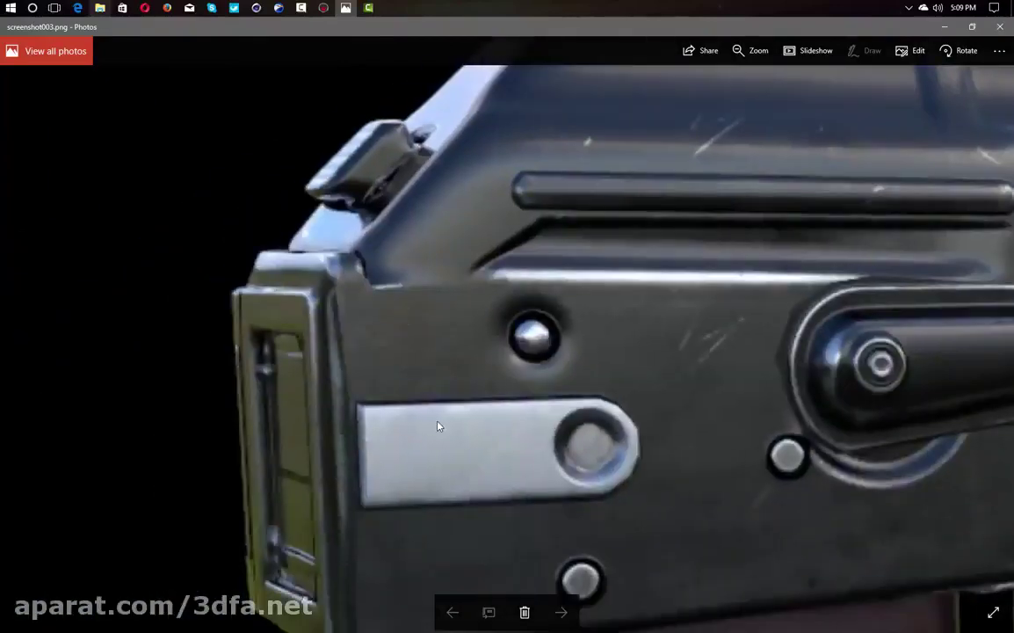
left_click_drag(436, 425, 310, 161)
left_click_drag(533, 515, 425, 334)
left_click_drag(428, 505, 428, 303)
left_click_drag(420, 452, 424, 302)
scroll(505, 285, "down", 2)
scroll(505, 284, "down", 5)
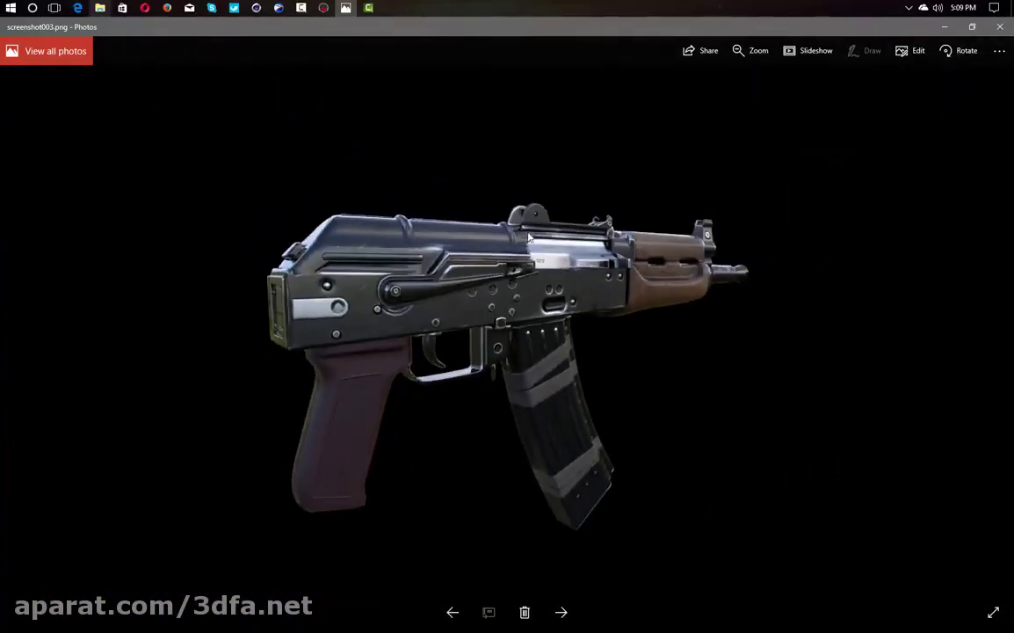
Minimize the open image viewer, file browser and video editor windows and launch Marmoset Toolbag 3.
left_click(945, 28)
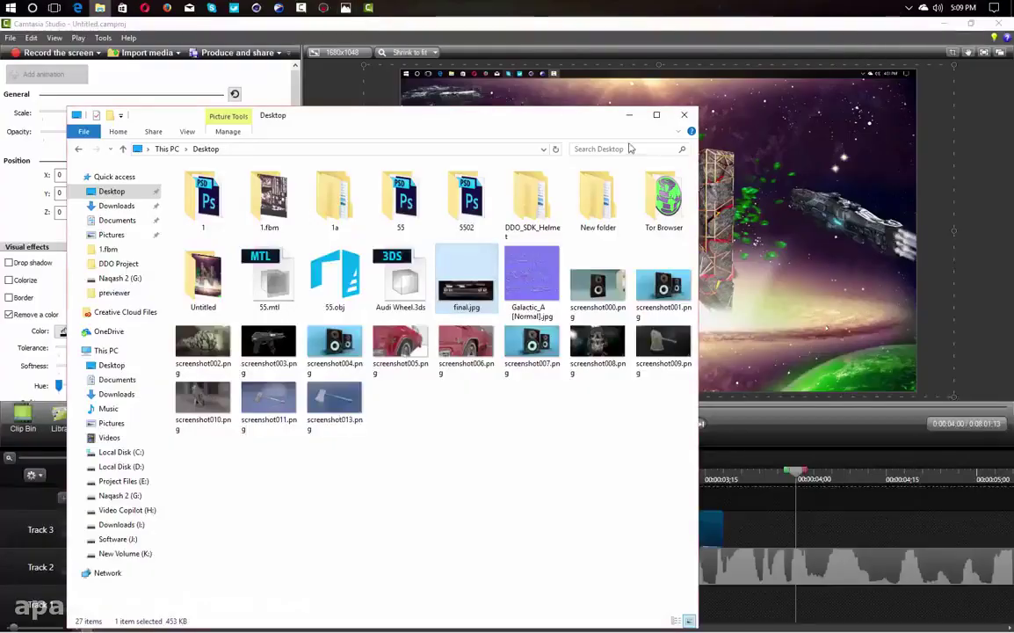
left_click(629, 116)
left_click(666, 149)
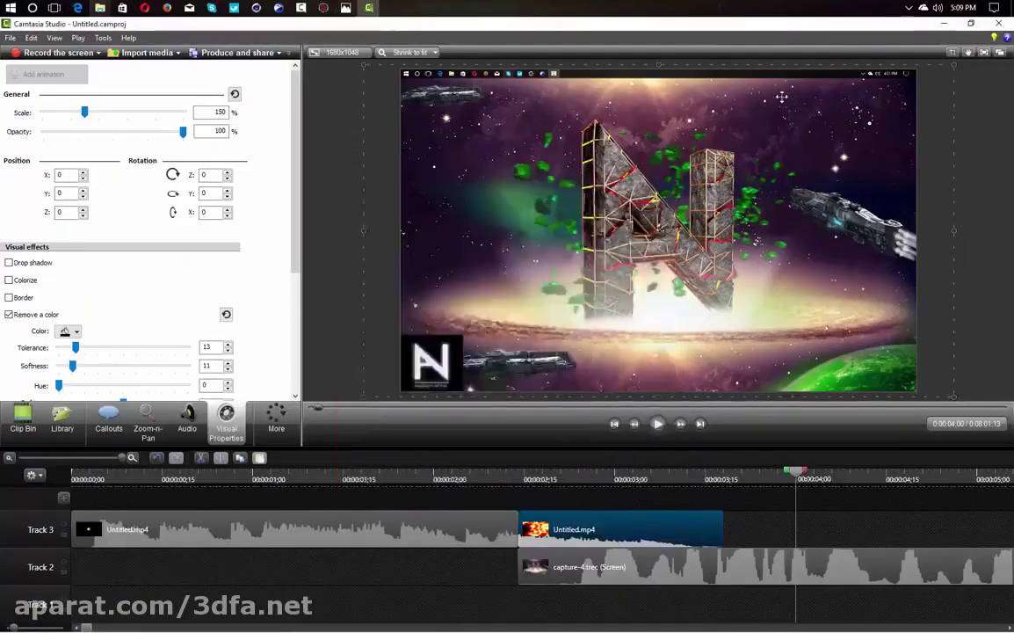
left_click(945, 24)
key("super")
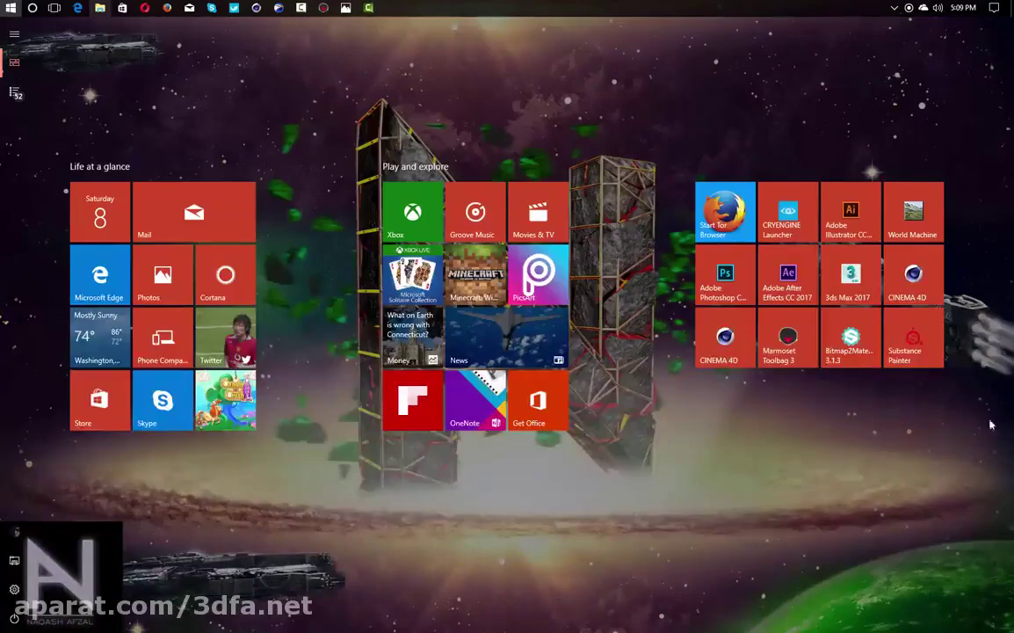
left_click(788, 338)
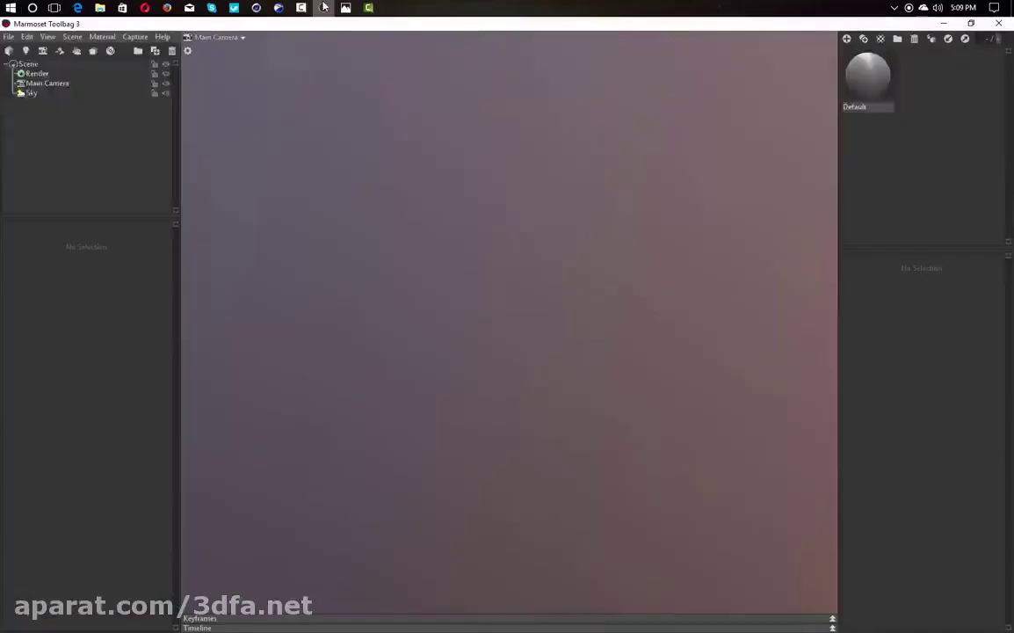
Import the AKS74U model from the Inputs folder inside folder 1a on the Desktop and frame it closely.
left_click(8, 50)
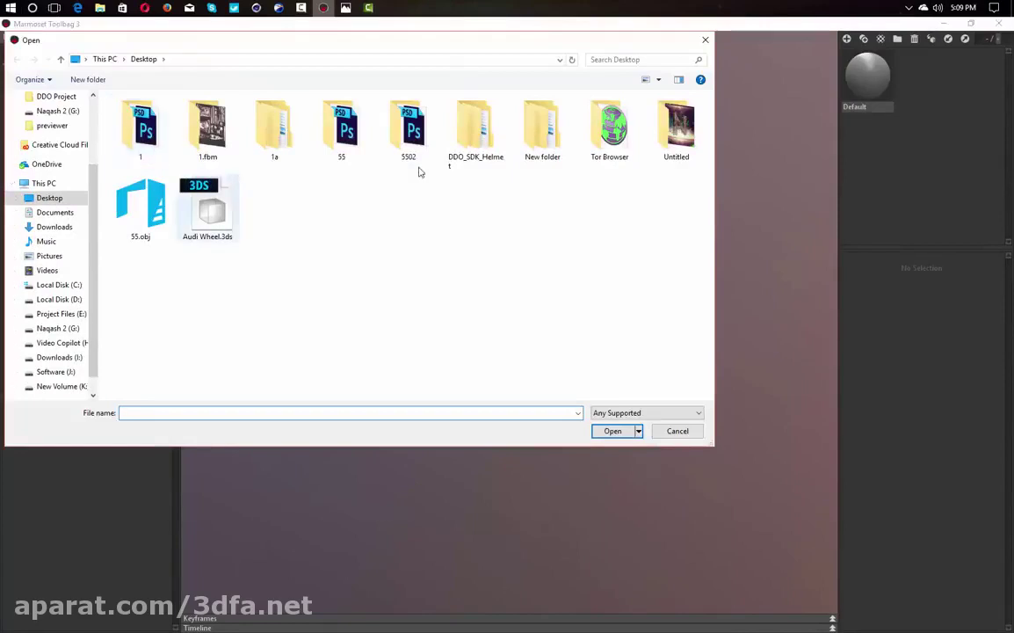
double_click(290, 136)
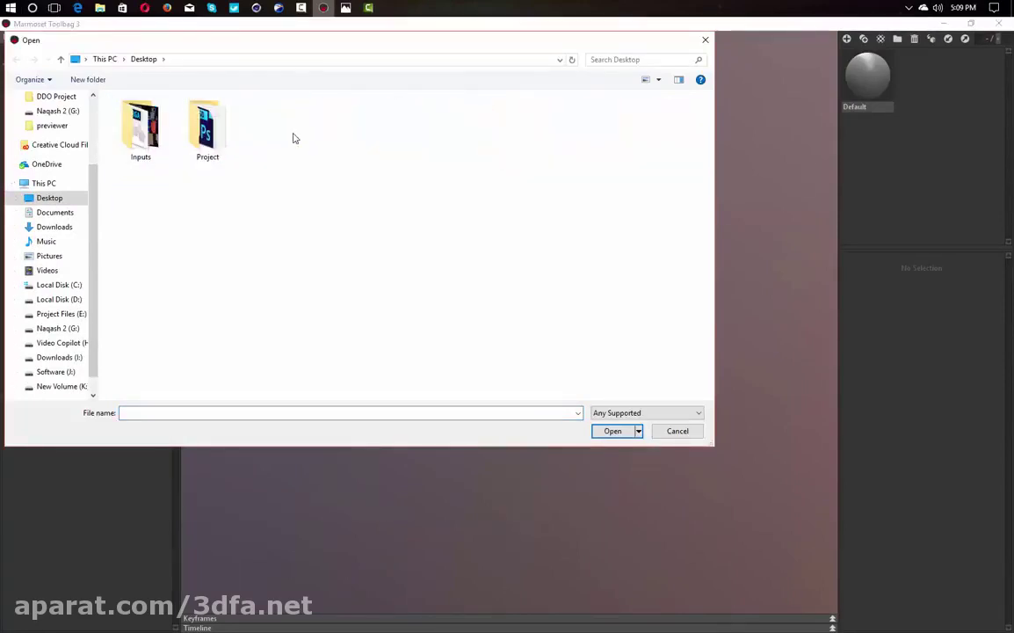
double_click(150, 157)
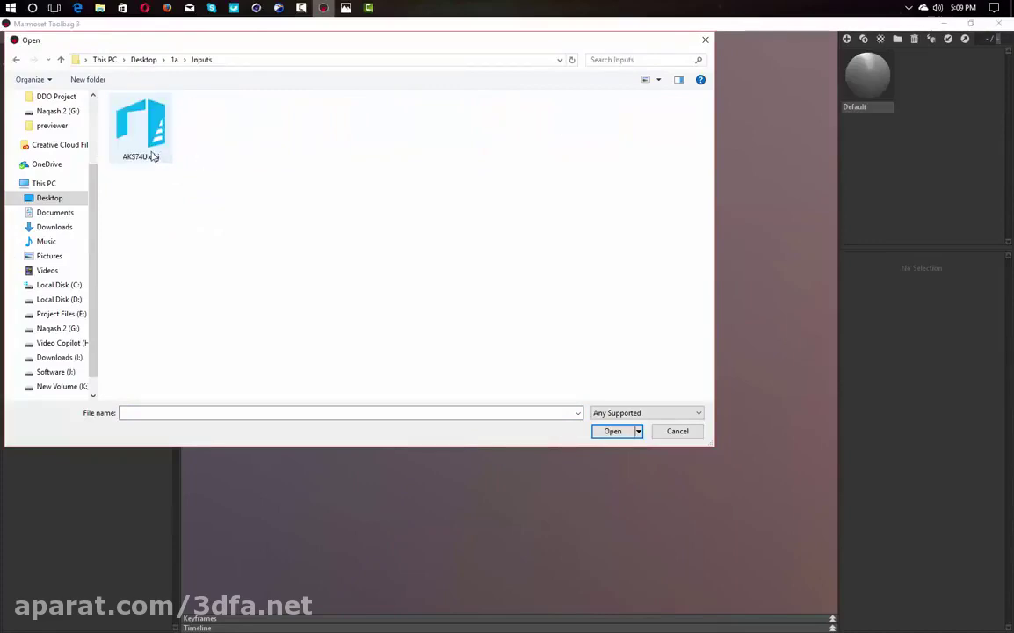
double_click(149, 156)
left_click_drag(636, 411, 598, 226)
scroll(386, 233, "up", 3)
scroll(495, 228, "up", 5)
Assign polySurface42 [Normal].psd from the 1a Project folder as the normal map of the blinn2SG material.
left_click(865, 72)
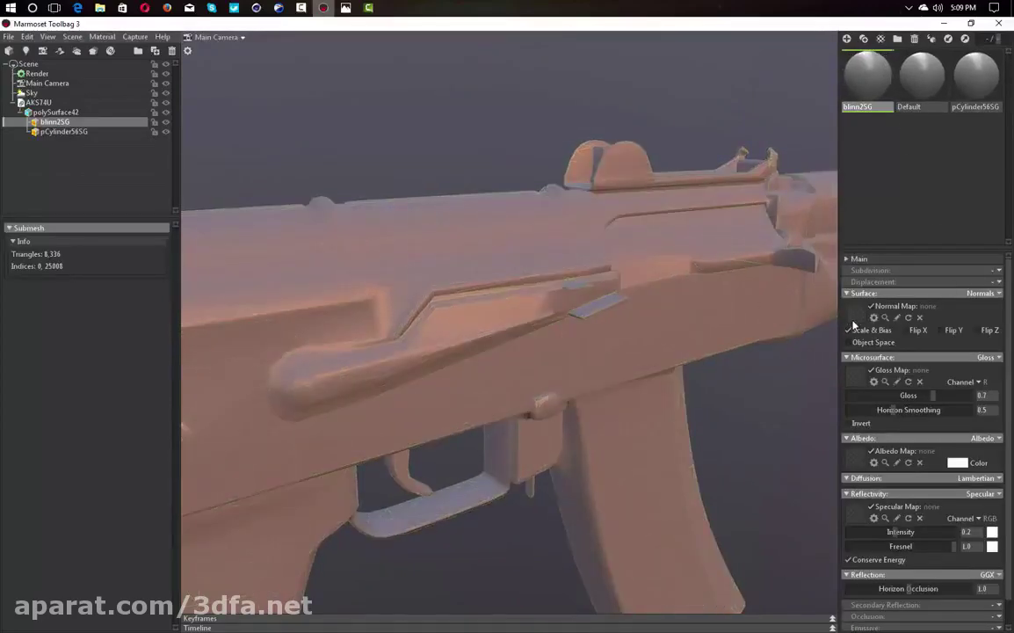
left_click(852, 316)
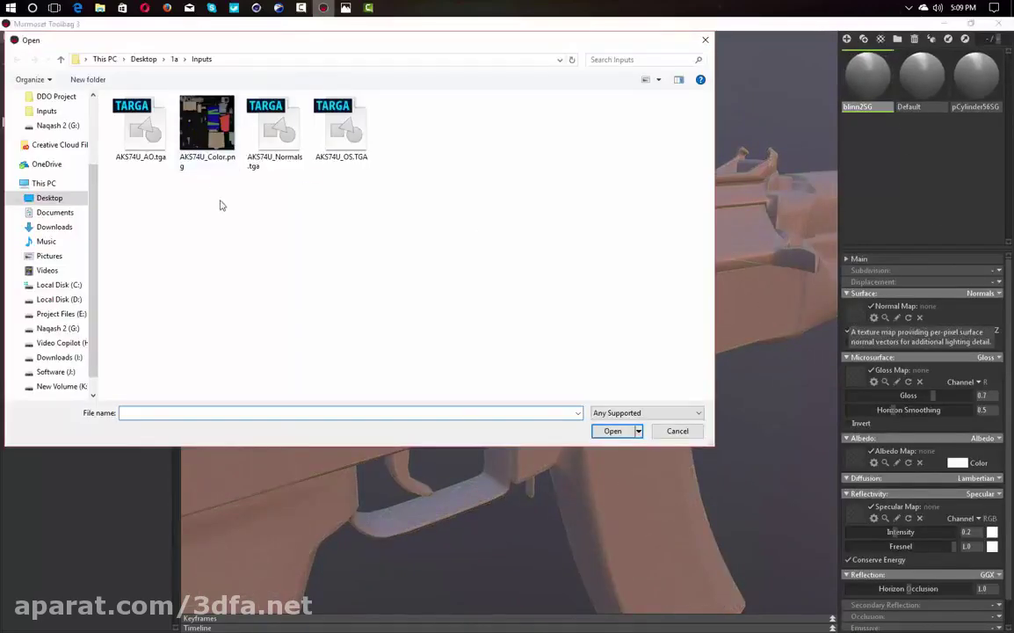
key("alt+Up")
double_click(205, 127)
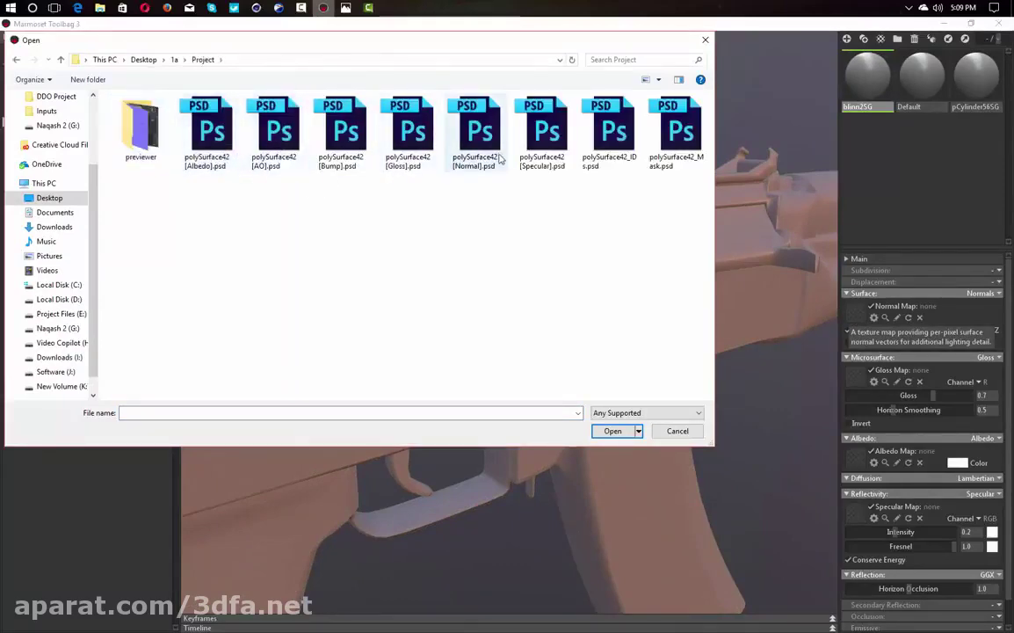
double_click(475, 132)
scroll(715, 295, "down", 4)
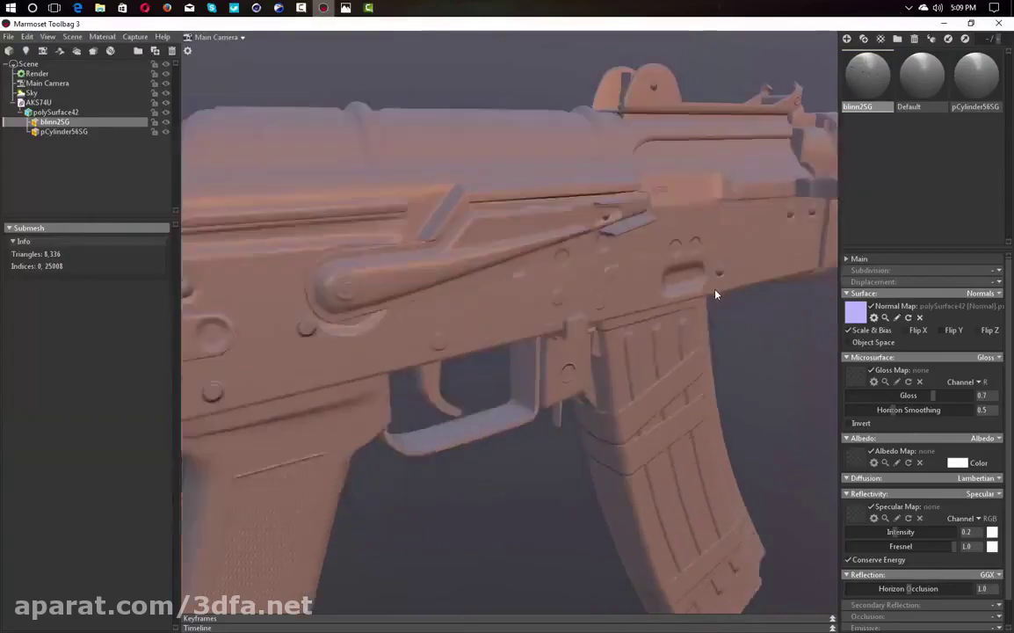
left_click_drag(617, 269, 661, 270)
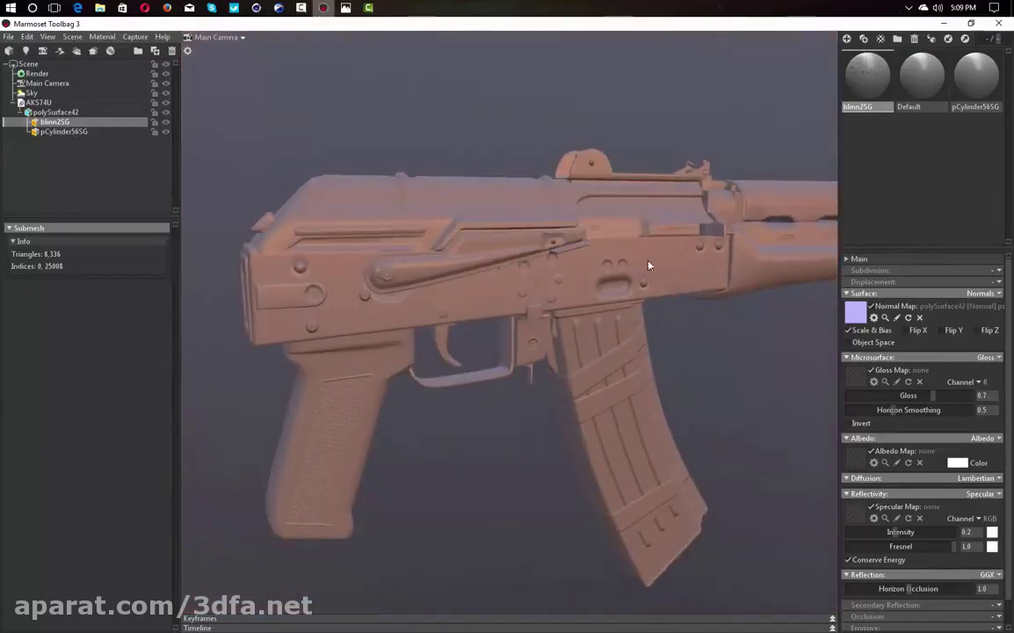
middle_click_drag(660, 269, 622, 260)
scroll(527, 254, "down", 1)
left_click_drag(449, 251, 490, 251)
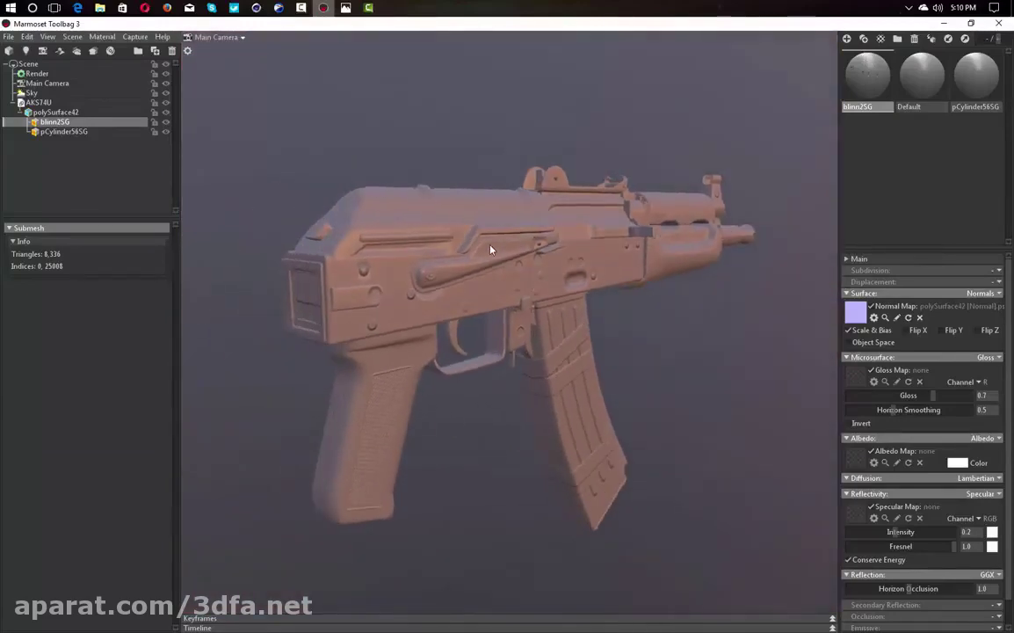
Set the viewport resolution in the render settings to 2:1 (Double).
left_click(40, 74)
left_click(46, 241)
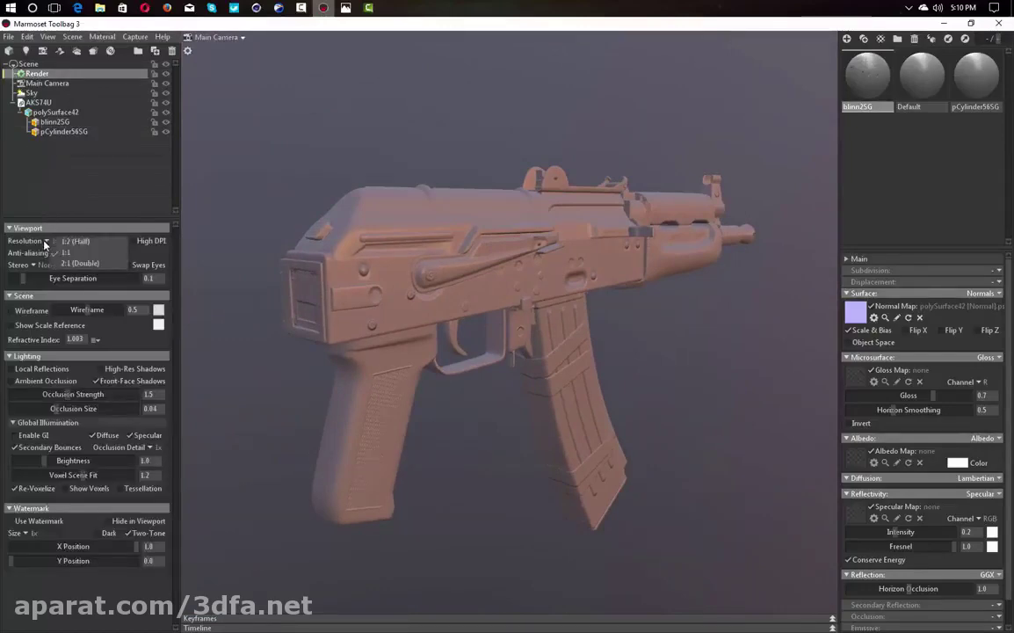
left_click(72, 264)
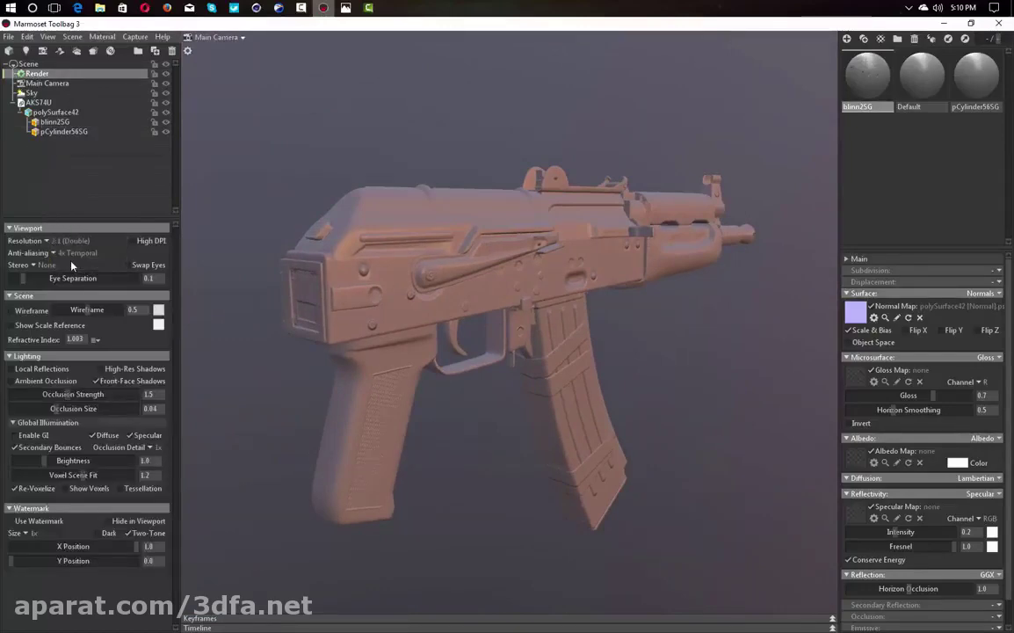
Inspect the rifle's receiver and magazine up close and set the viewport resolution back to 1:1.
left_click_drag(468, 227, 364, 243)
right_click_drag(364, 244, 506, 228)
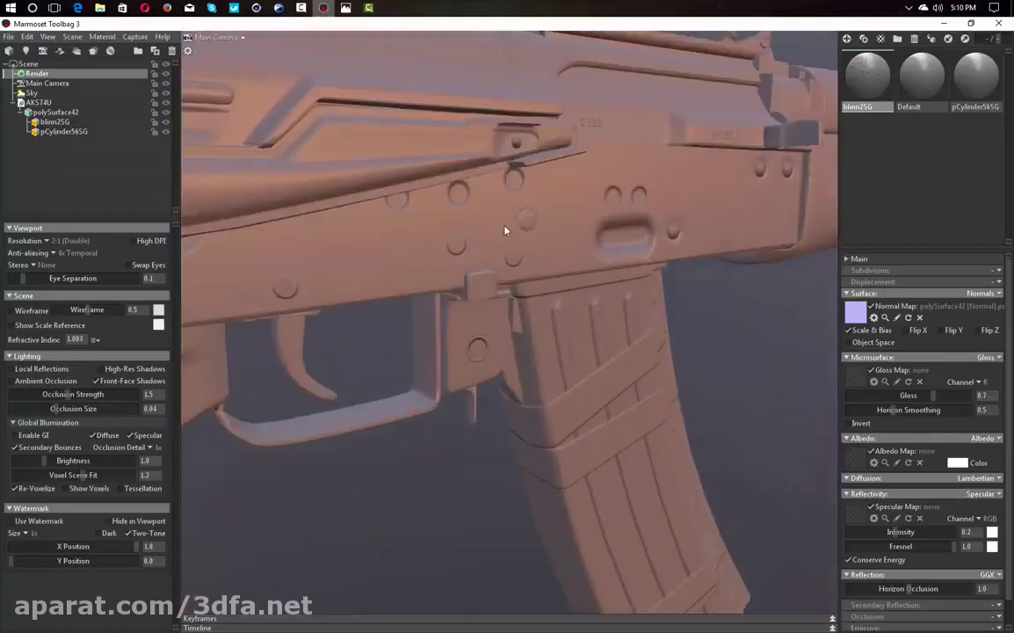
left_click_drag(515, 227, 495, 230)
scroll(424, 224, "down", 5)
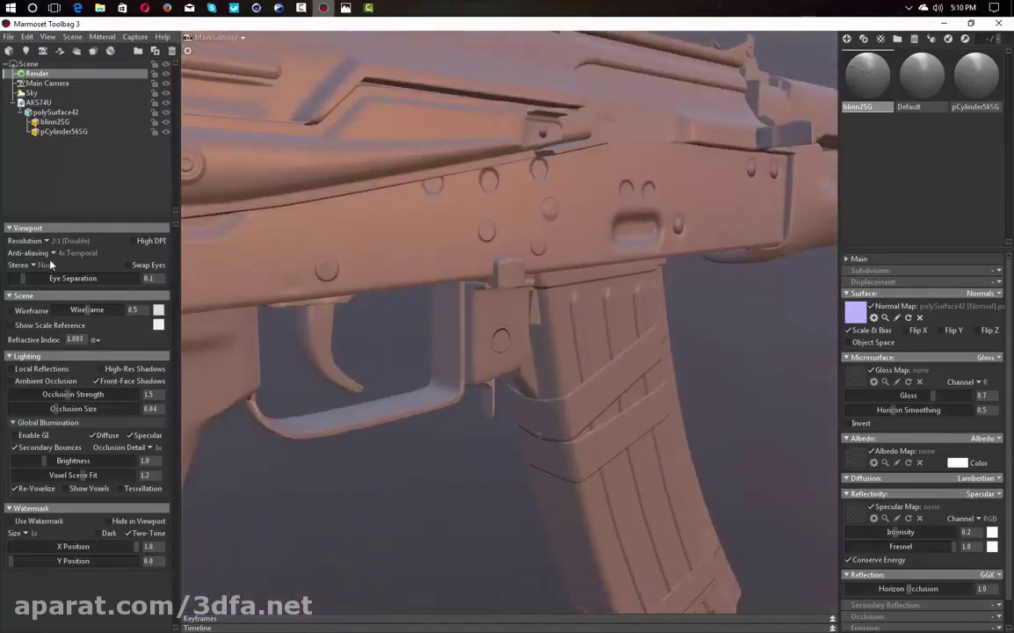
left_click(47, 242)
left_click(69, 253)
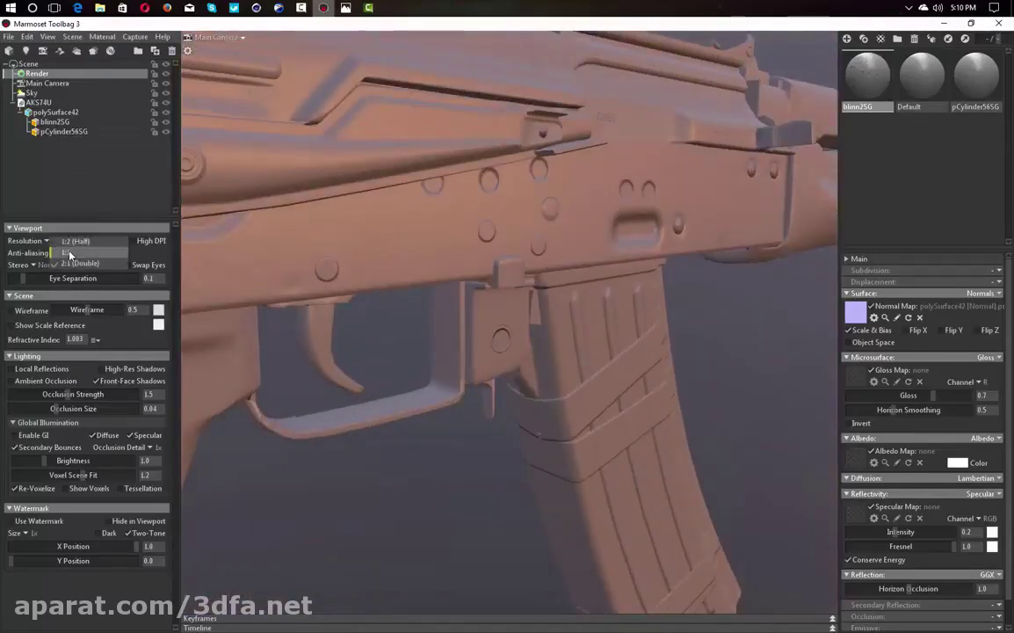
scroll(464, 238, "down", 10)
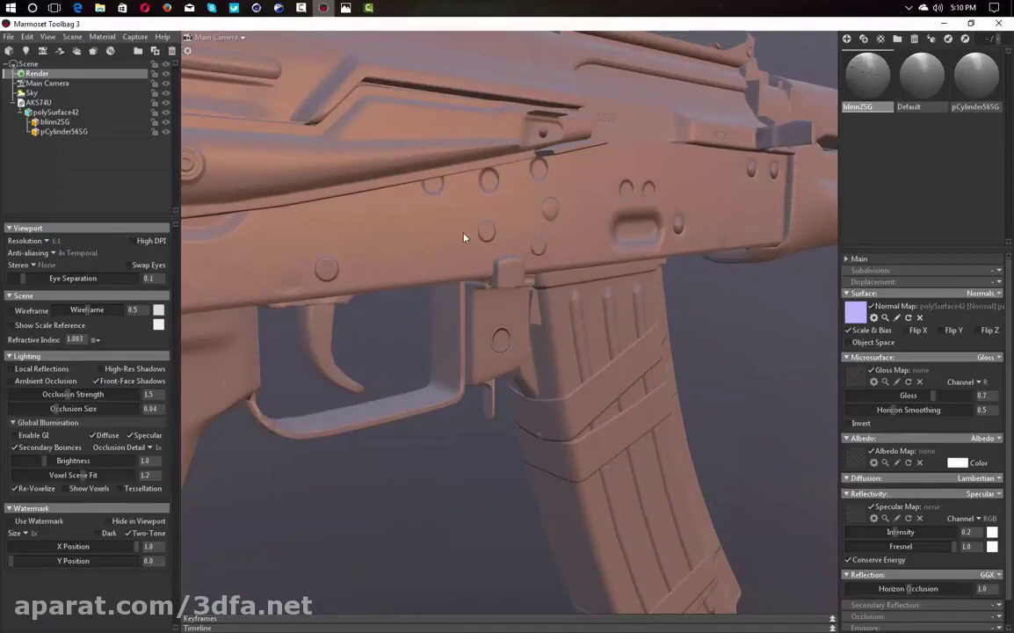
left_click_drag(493, 240, 539, 235)
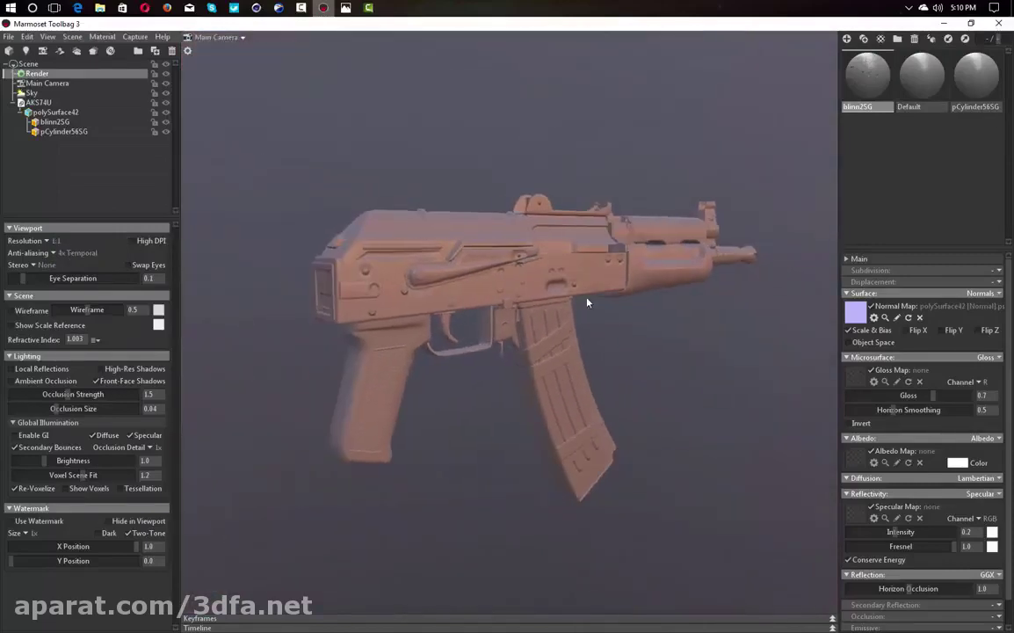
Assign polySurface42 [Albedo].psd as the albedo map and polySurface42 [Specular].psd as the specular map of the blinn2SG material.
left_click(857, 452)
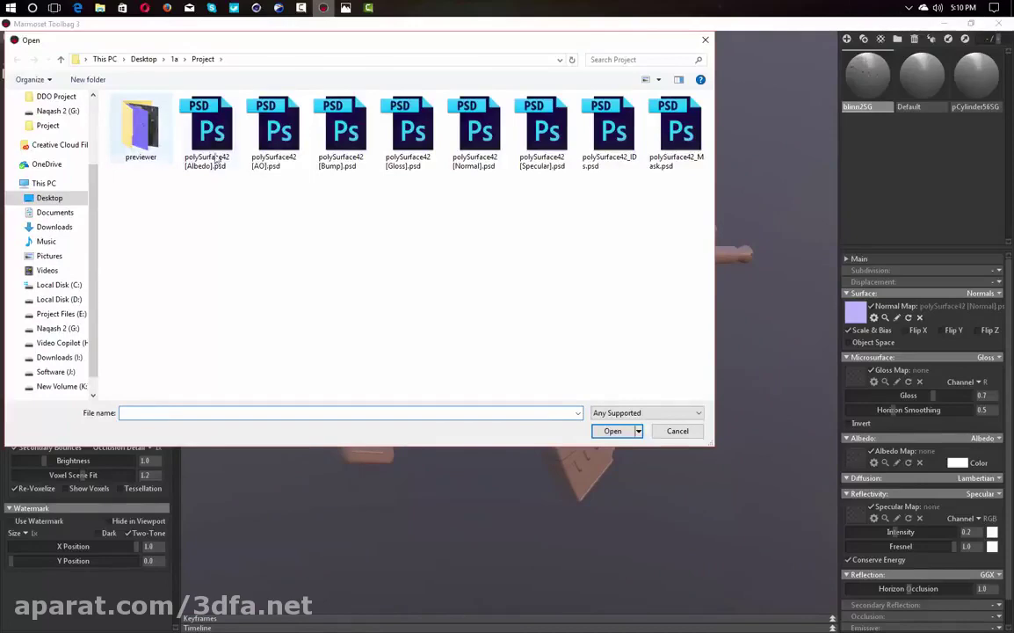
key("Escape")
left_click_drag(545, 296, 483, 321)
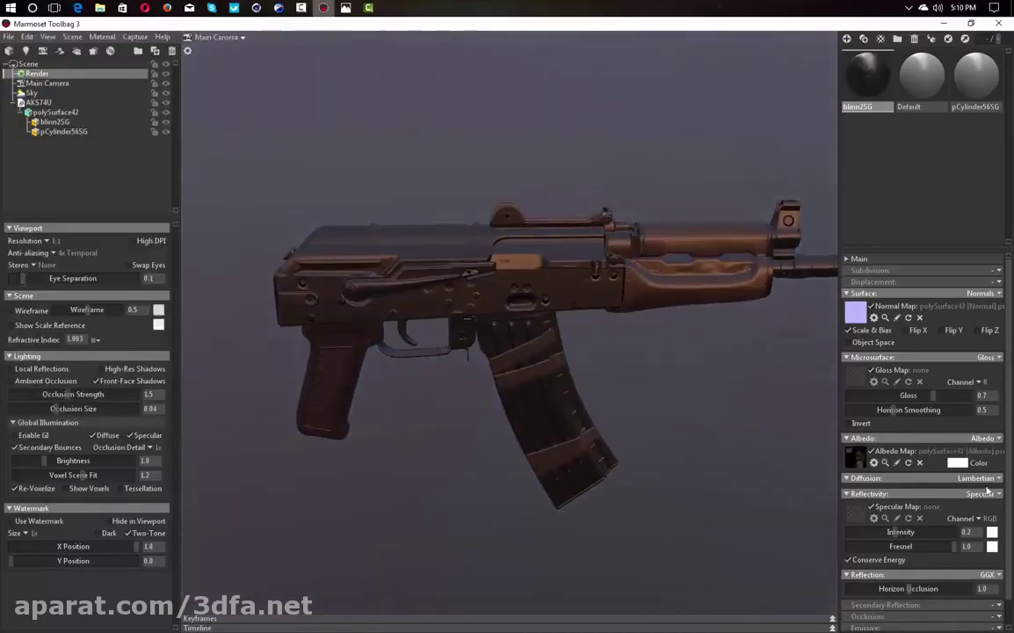
left_click(849, 514)
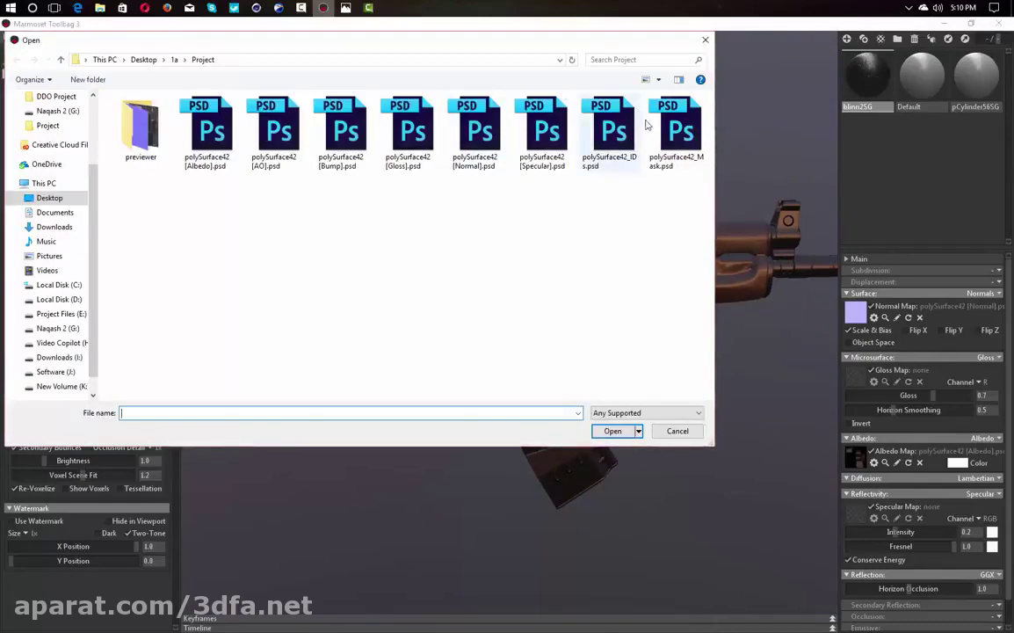
double_click(543, 130)
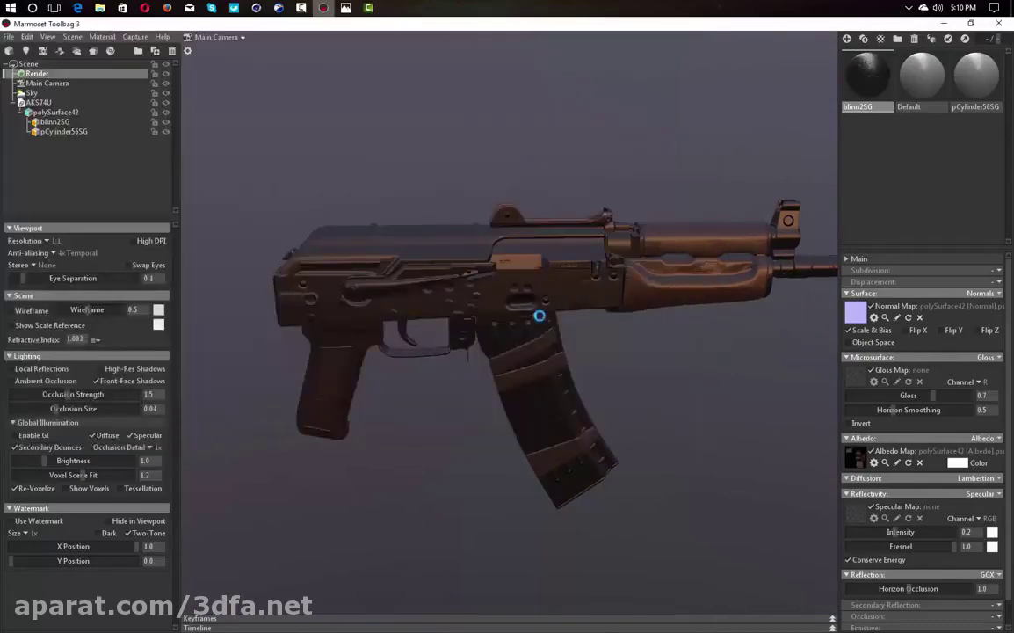
mouse_move(590, 303)
left_mouse_down()
mouse_move(618, 302)
mouse_move(573, 256)
mouse_move(631, 256)
mouse_move(740, 317)
left_mouse_up()
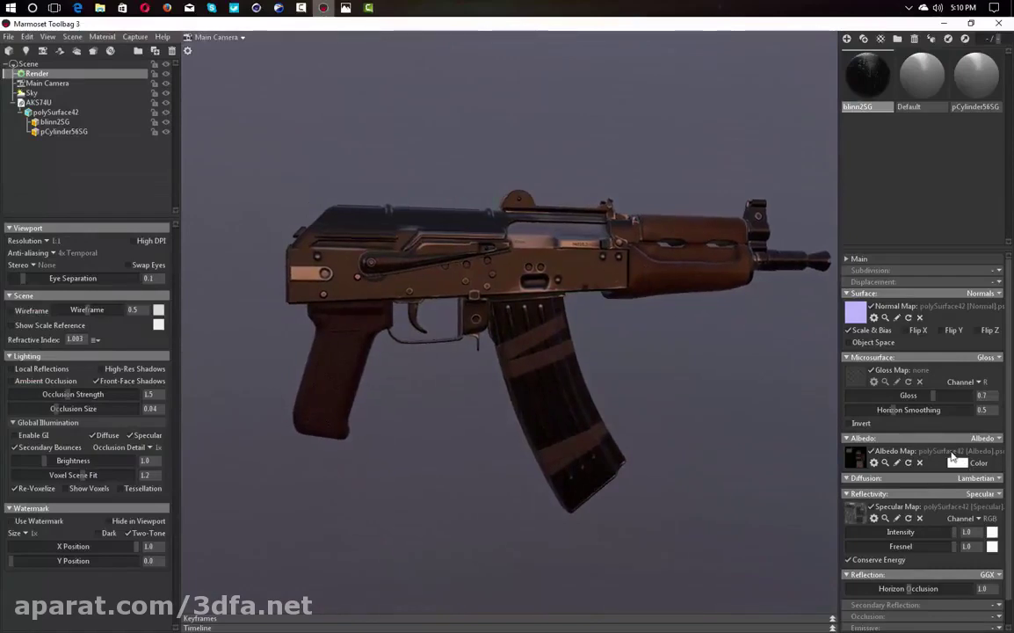
Enable occlusion on the blinn2SG material and assign polySurface42 [AO].psd from the Project folder as its occlusion map.
scroll(940, 470, "down", 1)
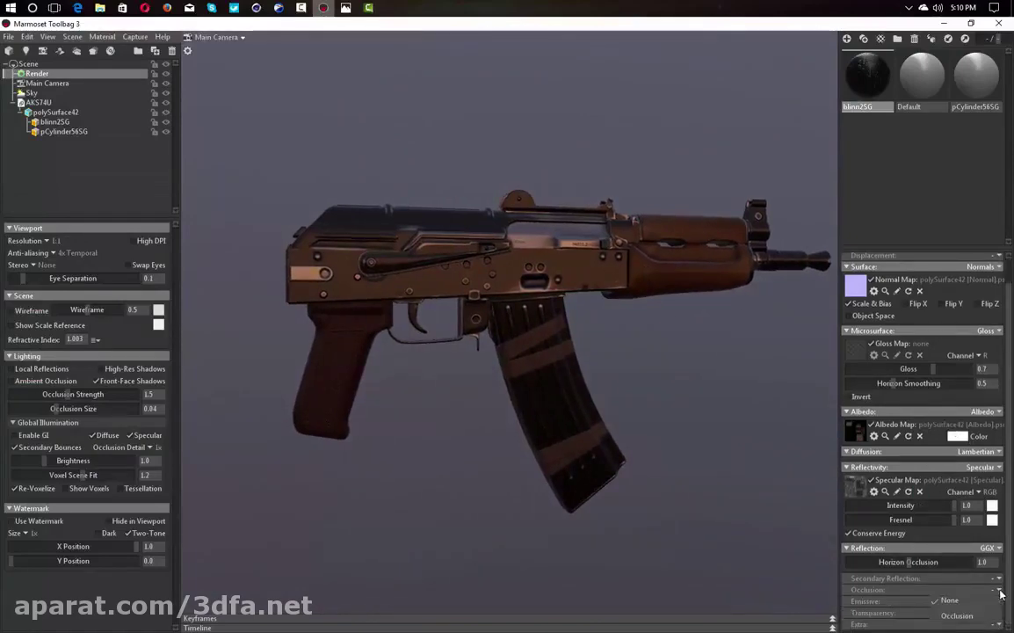
left_click(956, 615)
left_click(855, 608)
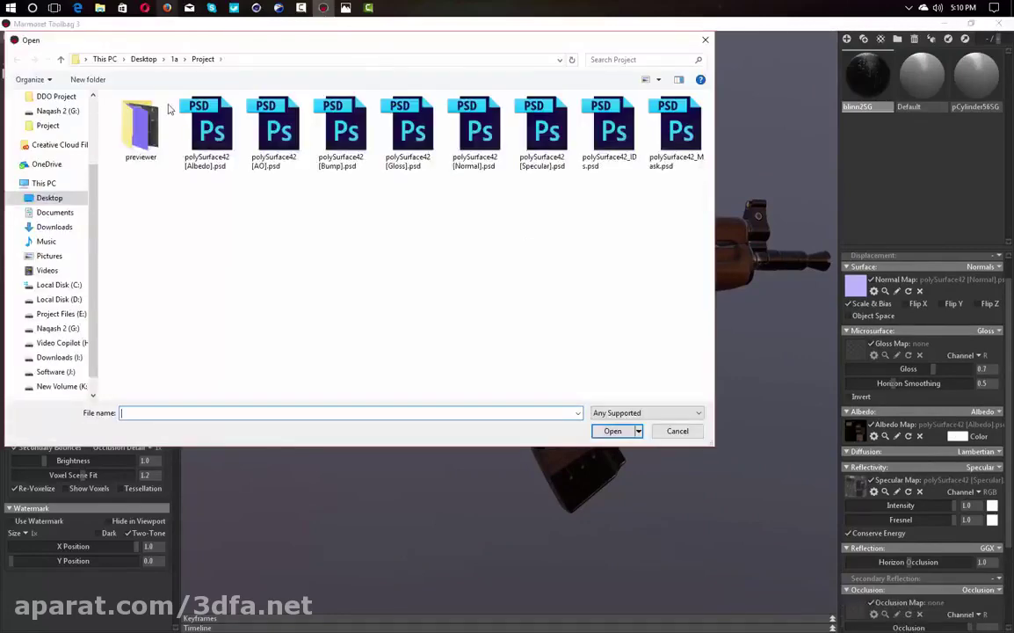
key("Escape")
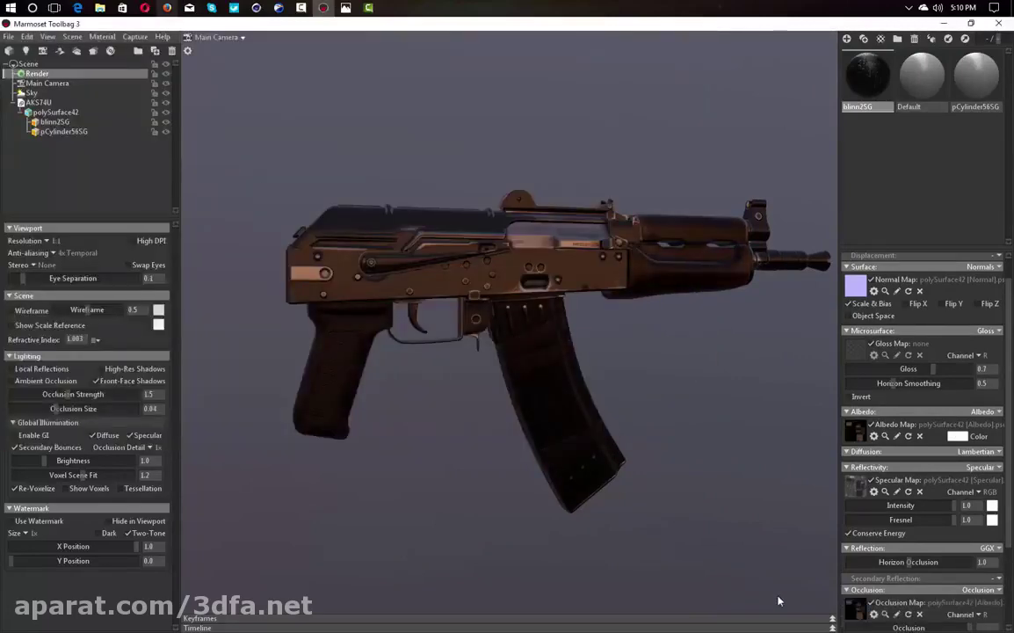
left_click(851, 612)
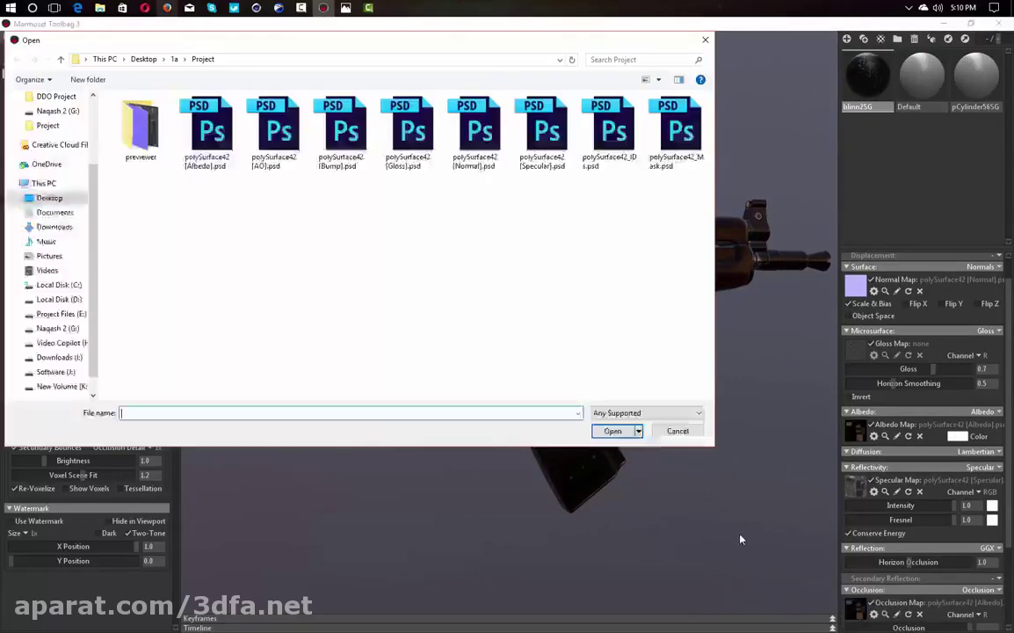
double_click(260, 117)
left_click_drag(633, 355, 658, 389)
Try the Desert Road and Canada Glacier sky presets, and light the scene with the Uffizi Gallery preset.
left_click(31, 92)
left_click(160, 243)
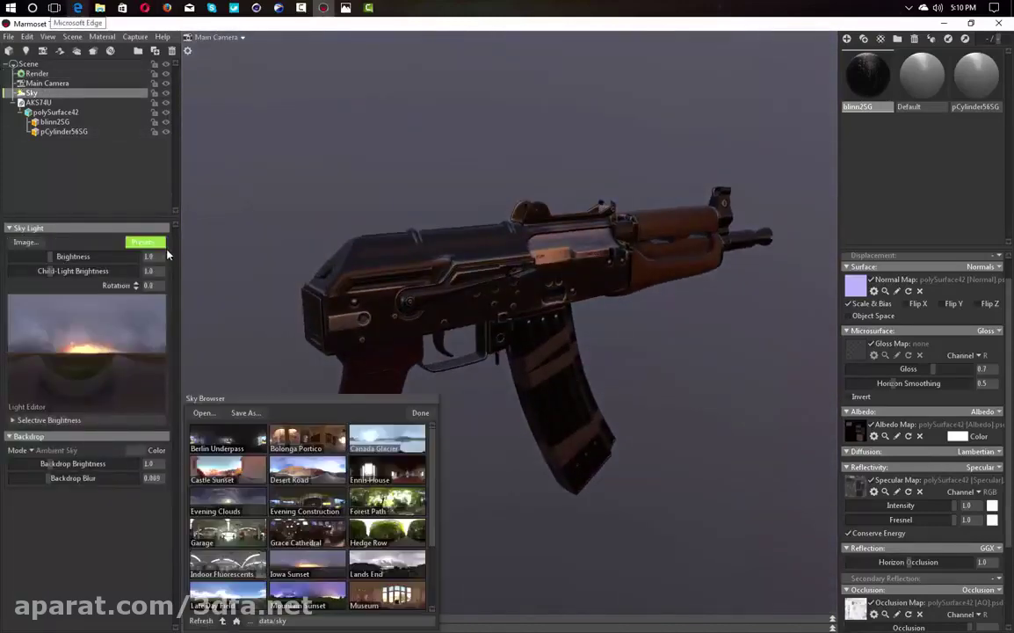
left_click(289, 474)
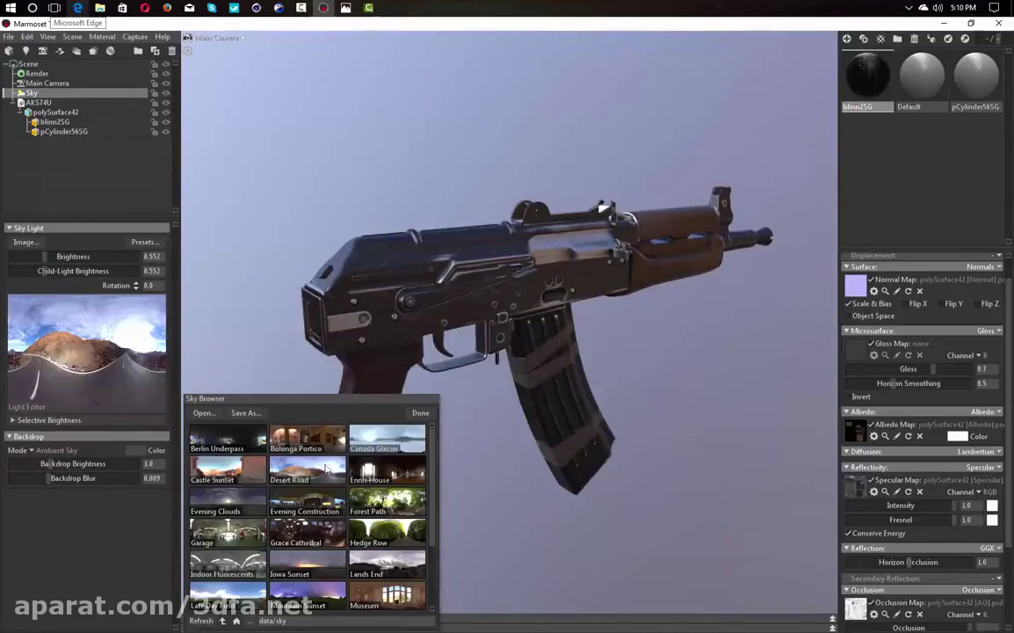
left_click(387, 449)
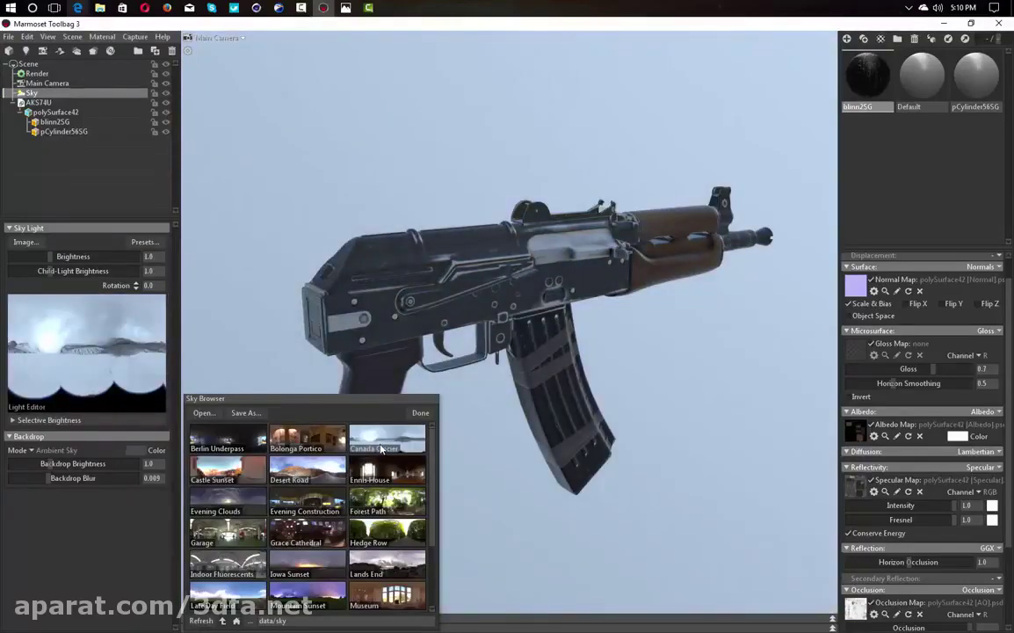
left_click(301, 459)
scroll(300, 464, "down", 3)
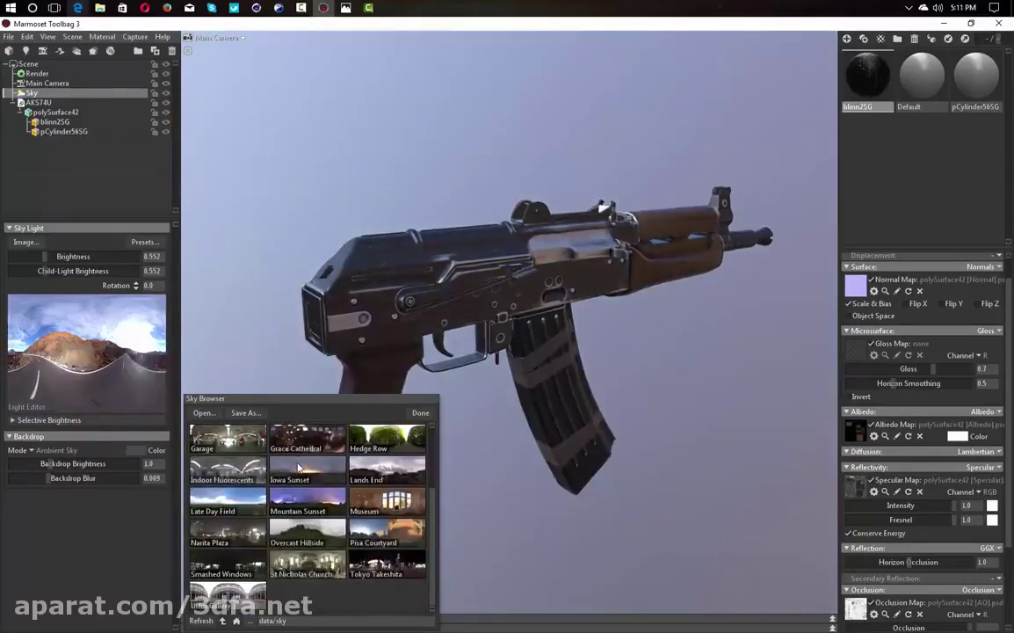
left_click(231, 594)
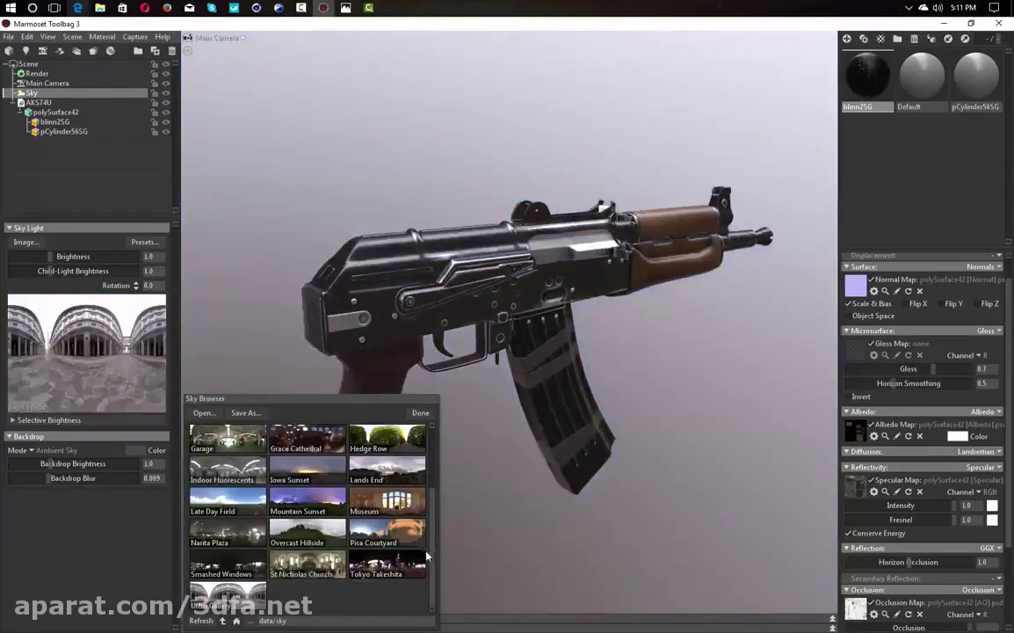
left_click(421, 411)
Set the gloss of the blinn2SG material to about 0.836 while checking the reflections on the receiver.
left_click_drag(447, 326, 563, 311)
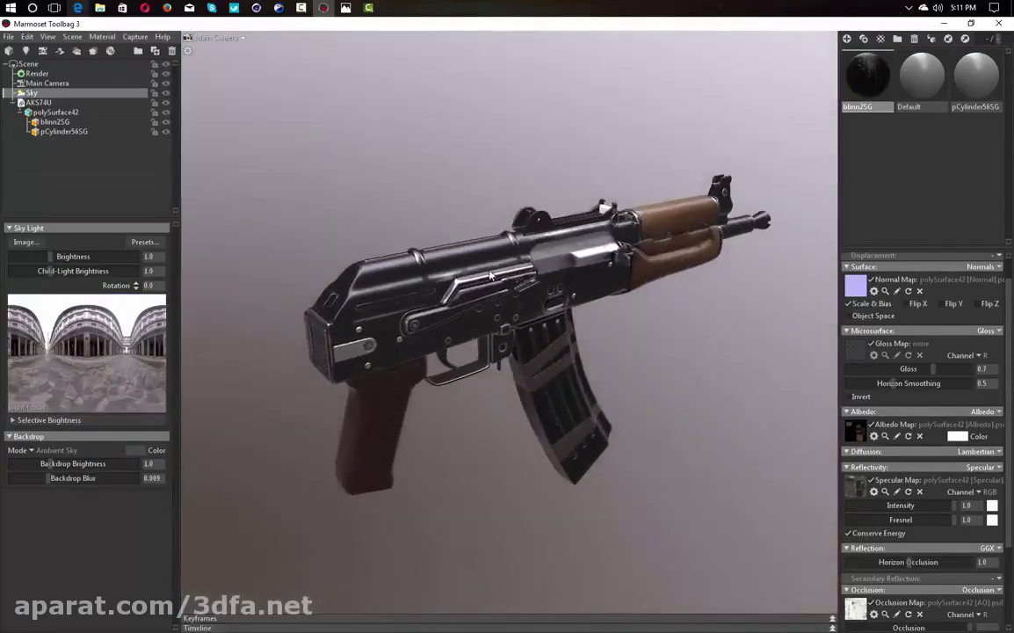
scroll(488, 312, "up", 5)
left_click_drag(492, 263, 319, 269)
right_click_drag(453, 239, 299, 241)
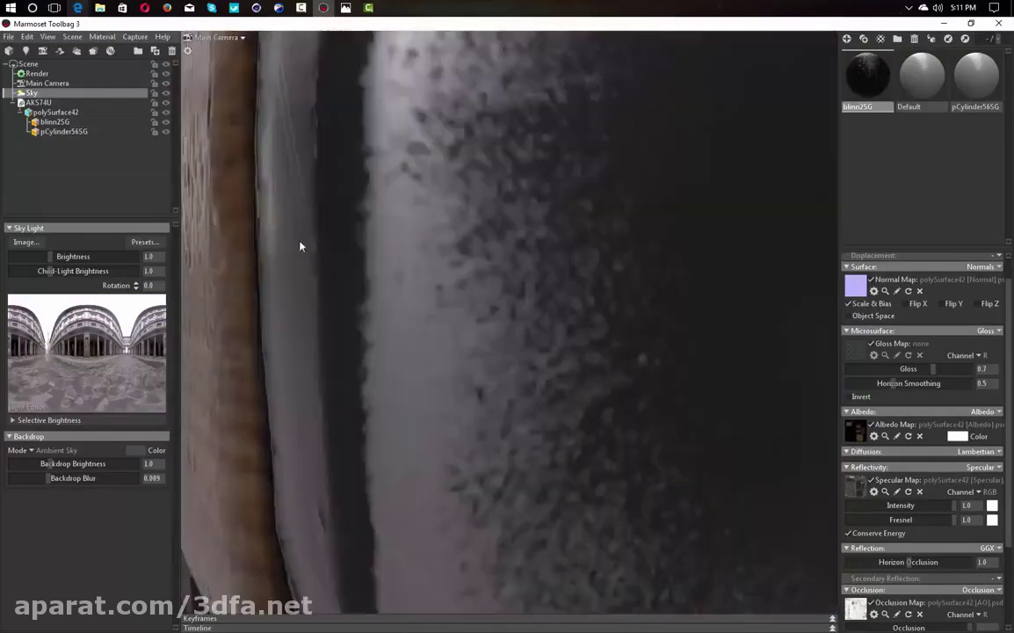
scroll(303, 244, "down", 8)
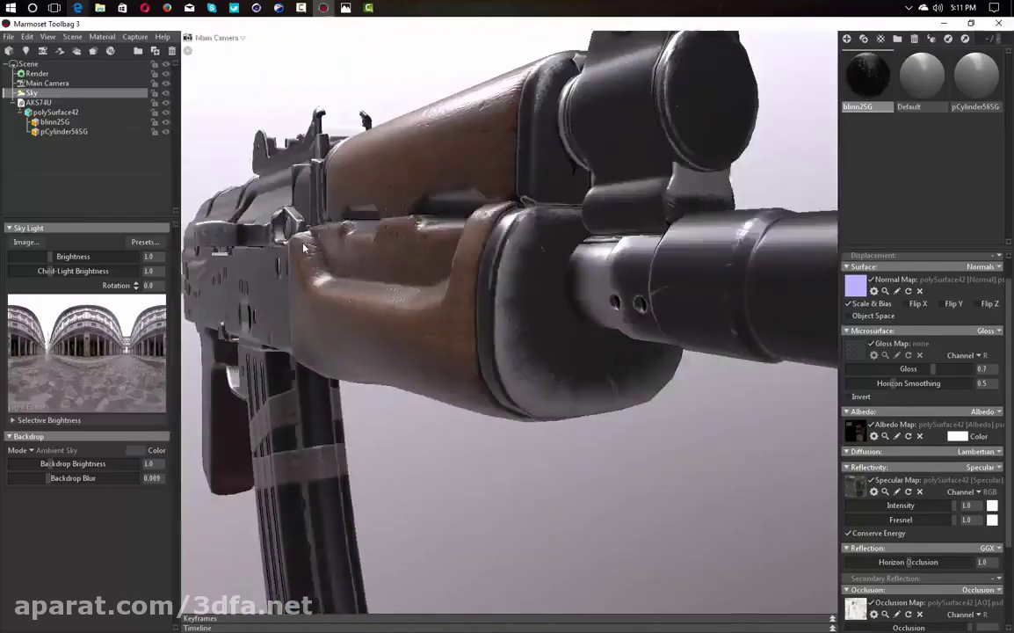
left_click_drag(370, 240, 480, 236)
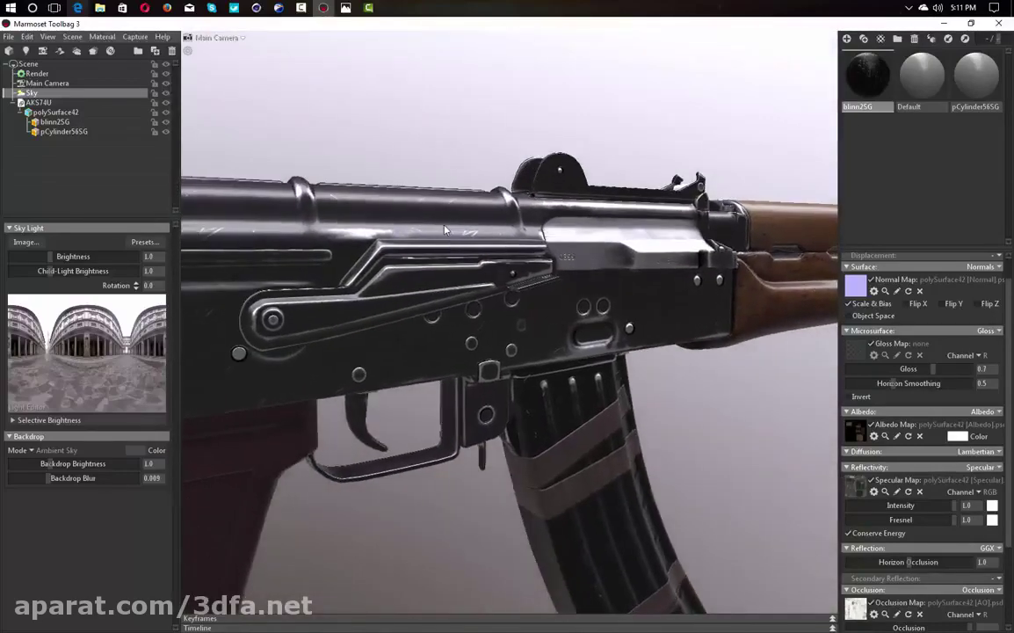
scroll(446, 231, "up", 2)
right_click_drag(480, 236, 528, 236)
left_click_drag(528, 240, 483, 238)
mouse_move(966, 367)
left_mouse_down()
mouse_move(999, 369)
mouse_move(949, 369)
left_mouse_up()
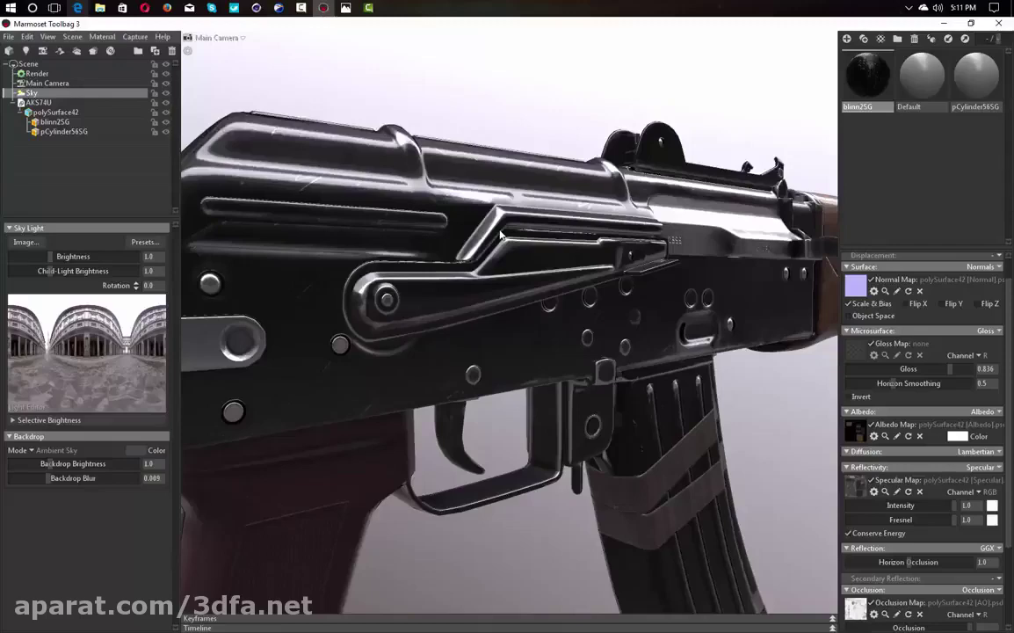
Open the backdrop mode options of the sky.
scroll(454, 212, "down", 5)
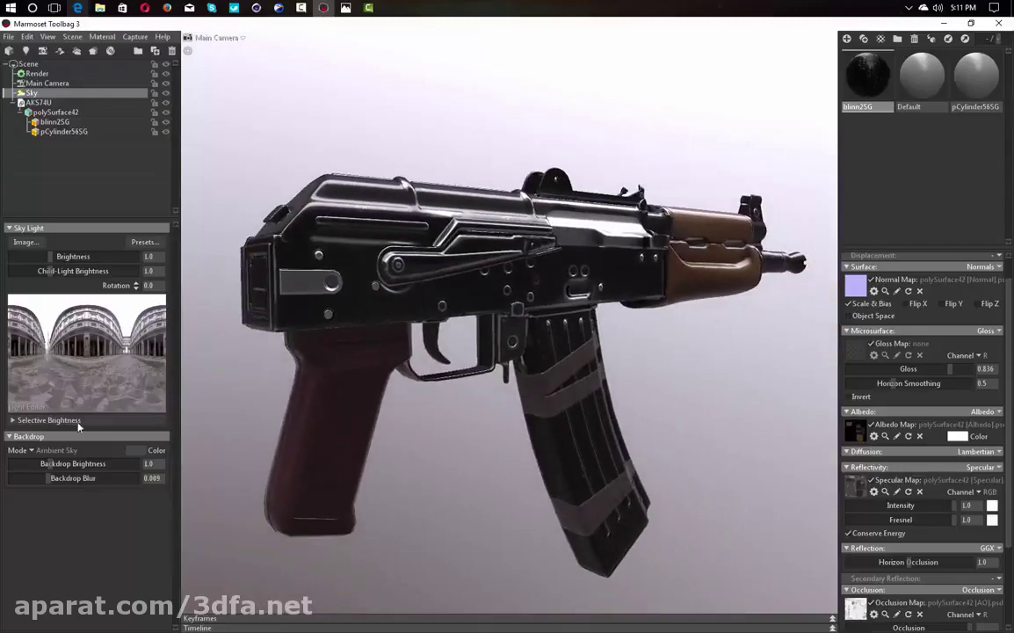
left_click(33, 450)
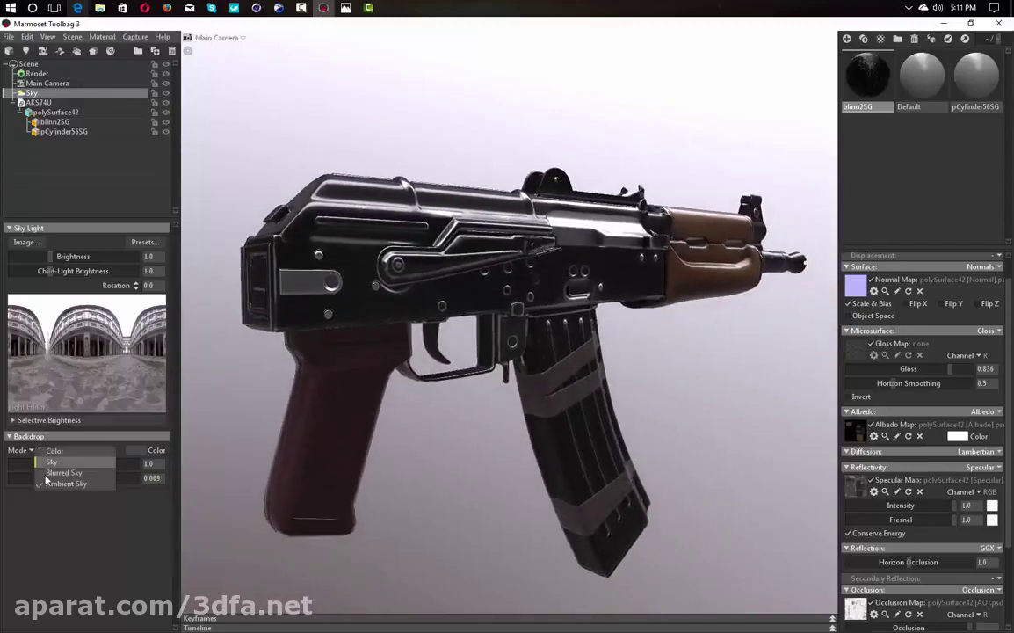
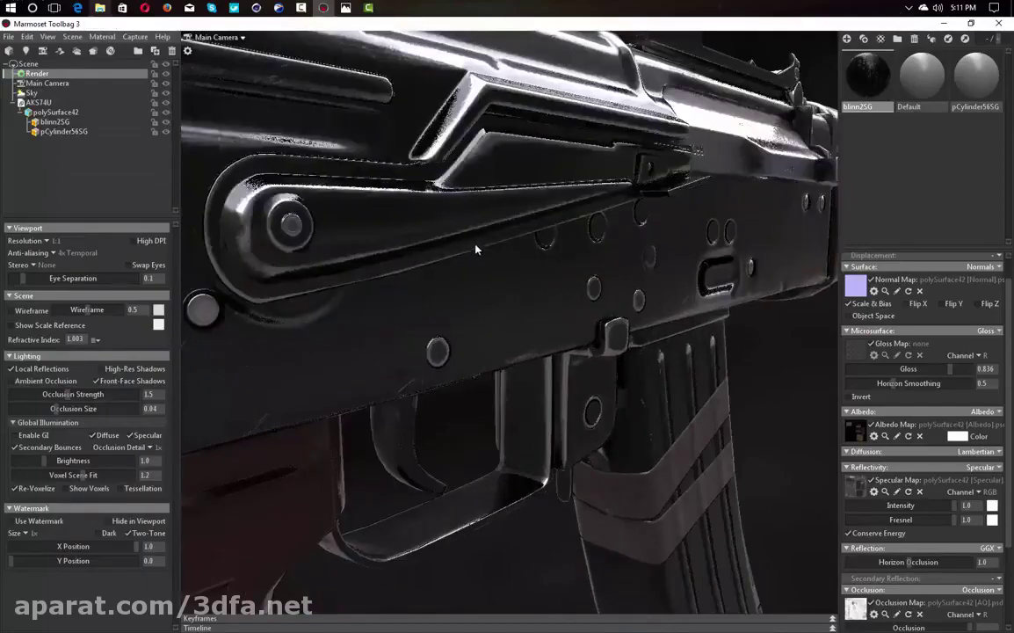
Inspect the reflections on the receiver, turn off local reflections and try global illumination in the render settings.
scroll(471, 248, "up", 5)
scroll(467, 254, "up", 4)
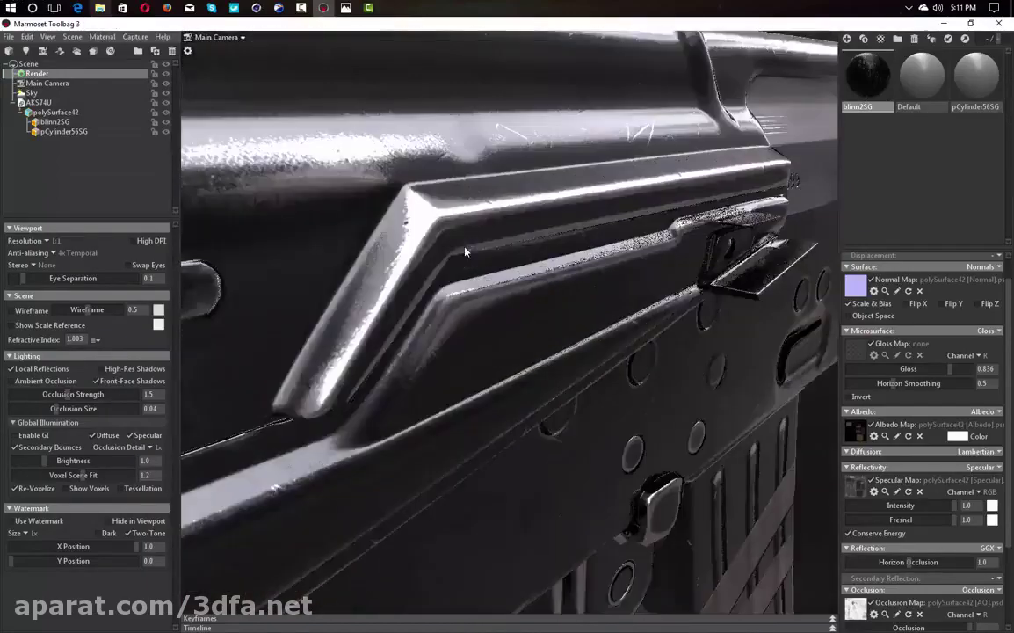
scroll(467, 255, "down", 2)
scroll(466, 255, "down", 3)
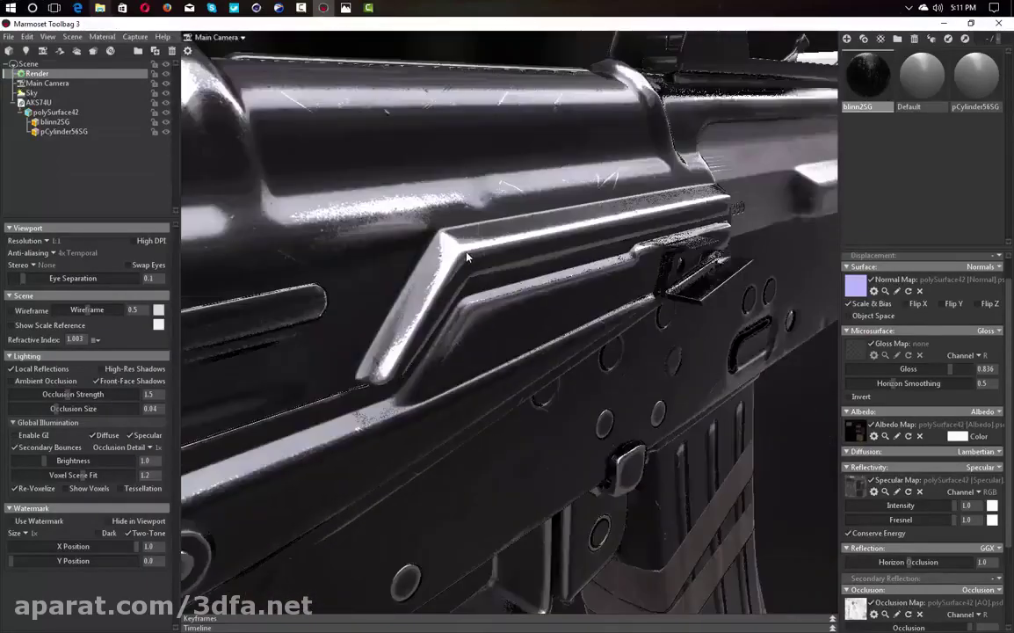
scroll(467, 255, "down", 3)
scroll(467, 256, "down", 3)
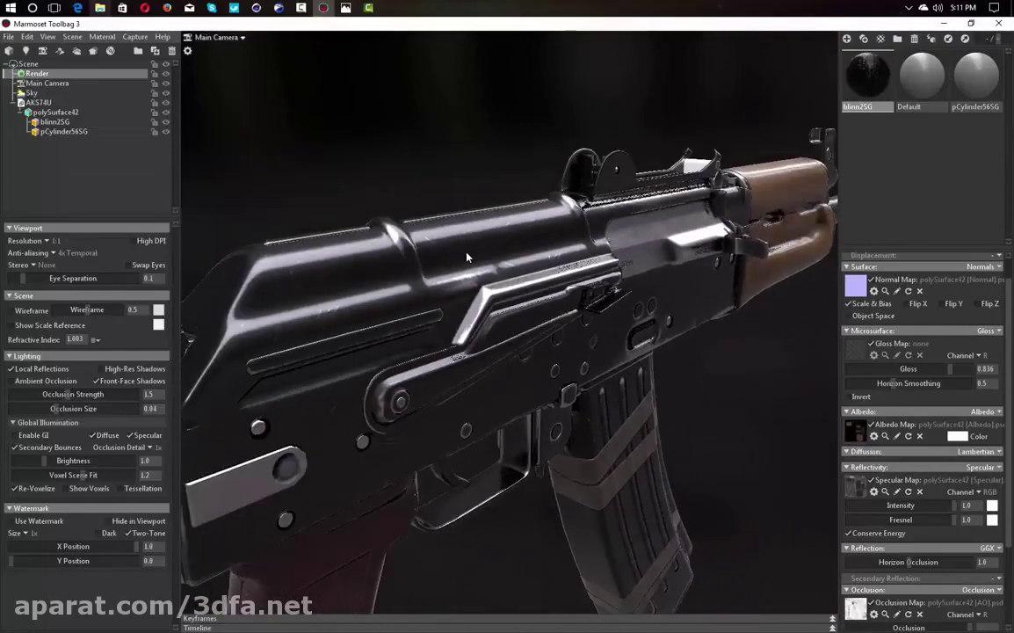
left_click(32, 369)
left_click(33, 435)
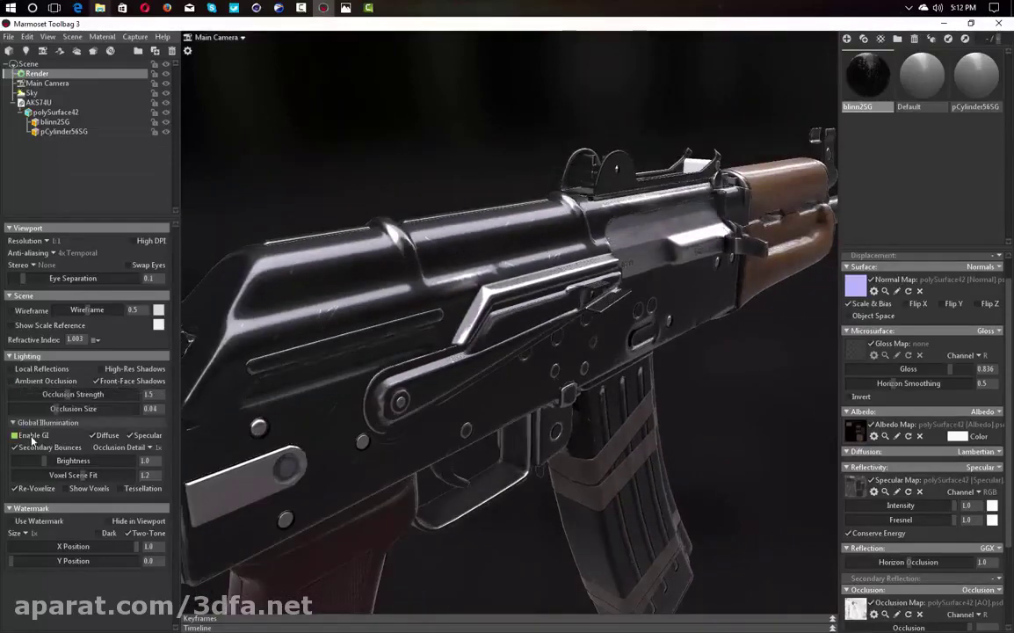
Frame the whole rifle from its muzzle end and set the image capture size to 3840 x 2160.
scroll(494, 400, "down", 3)
left_click_drag(494, 398, 480, 346)
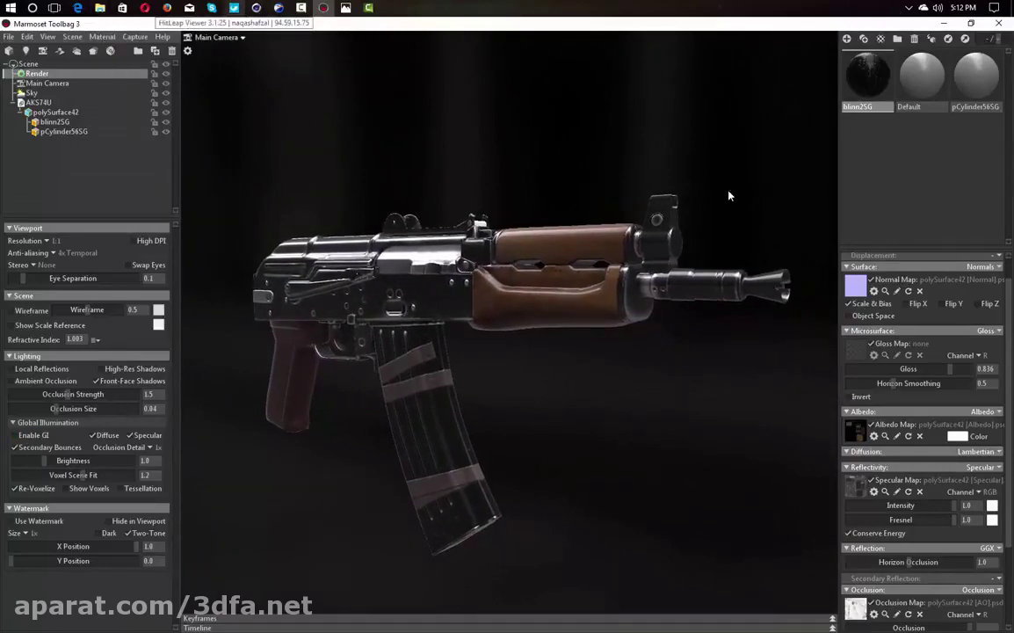
left_click(102, 37)
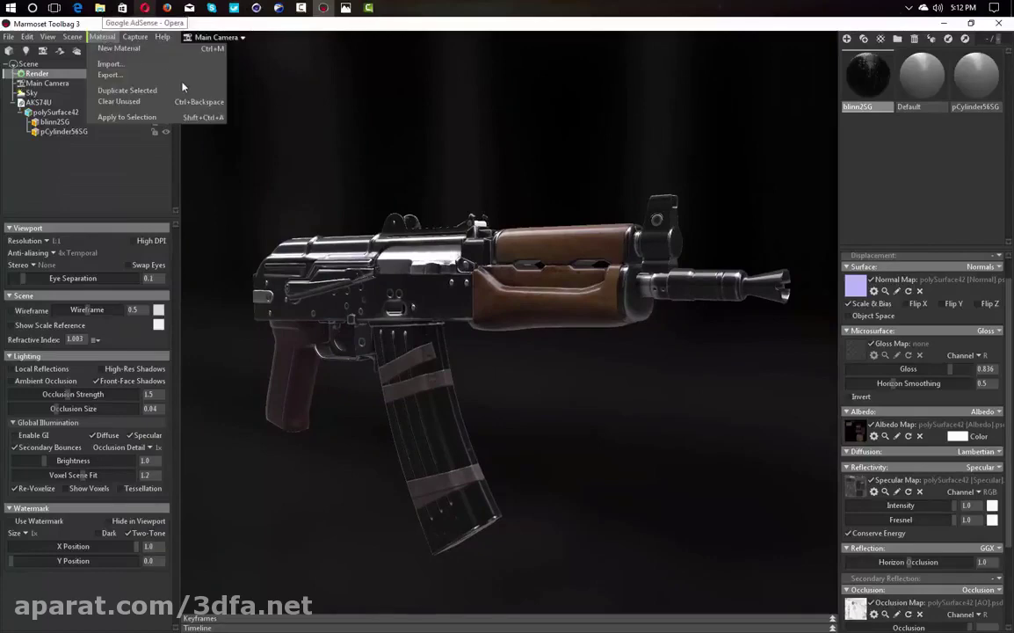
mouse_move(134, 38)
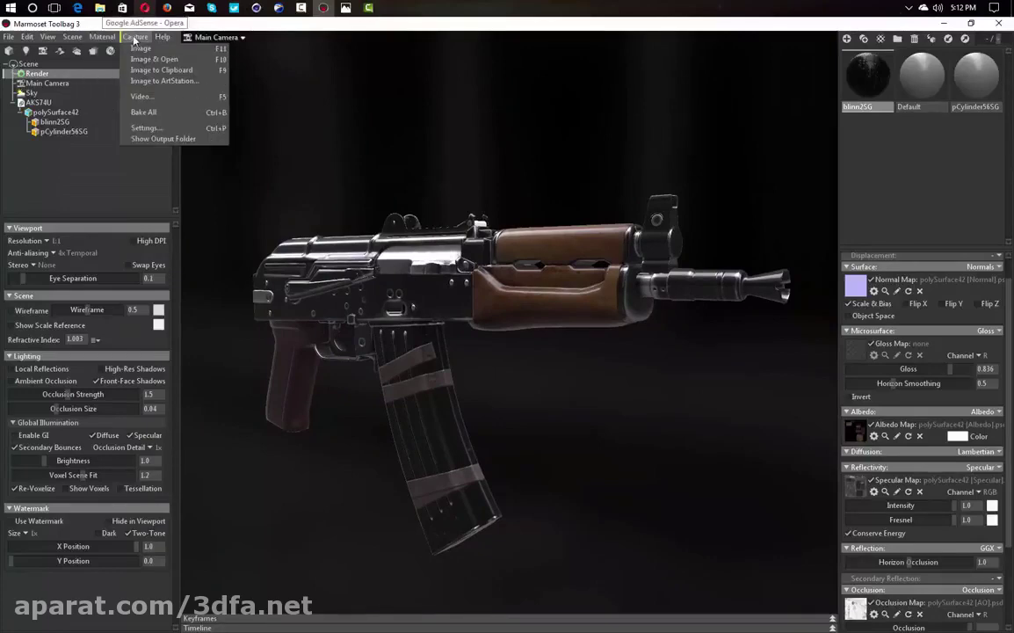
left_click(143, 128)
left_click(556, 274)
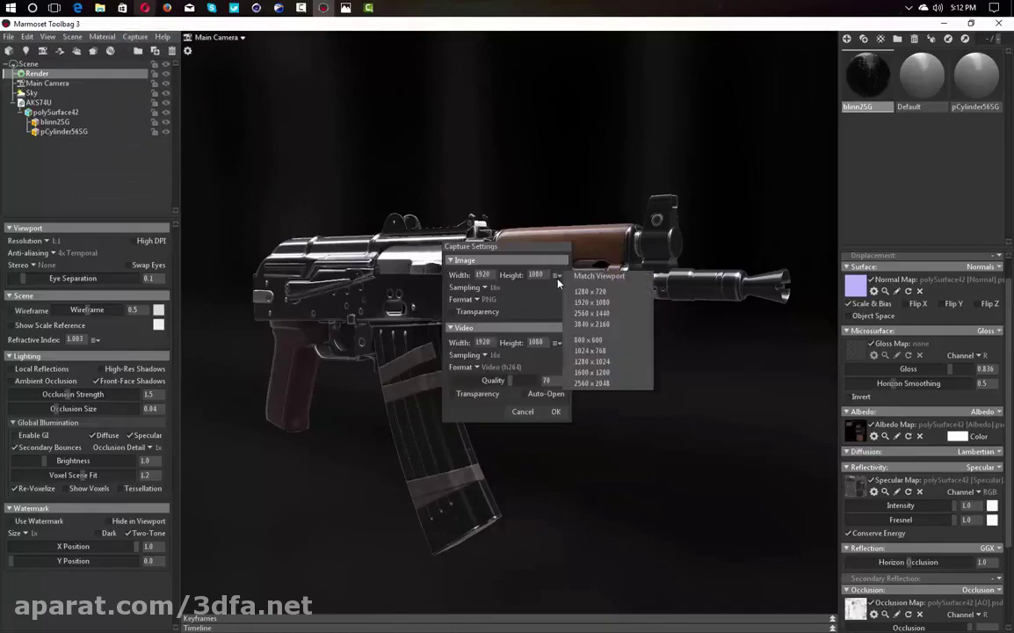
left_click(585, 324)
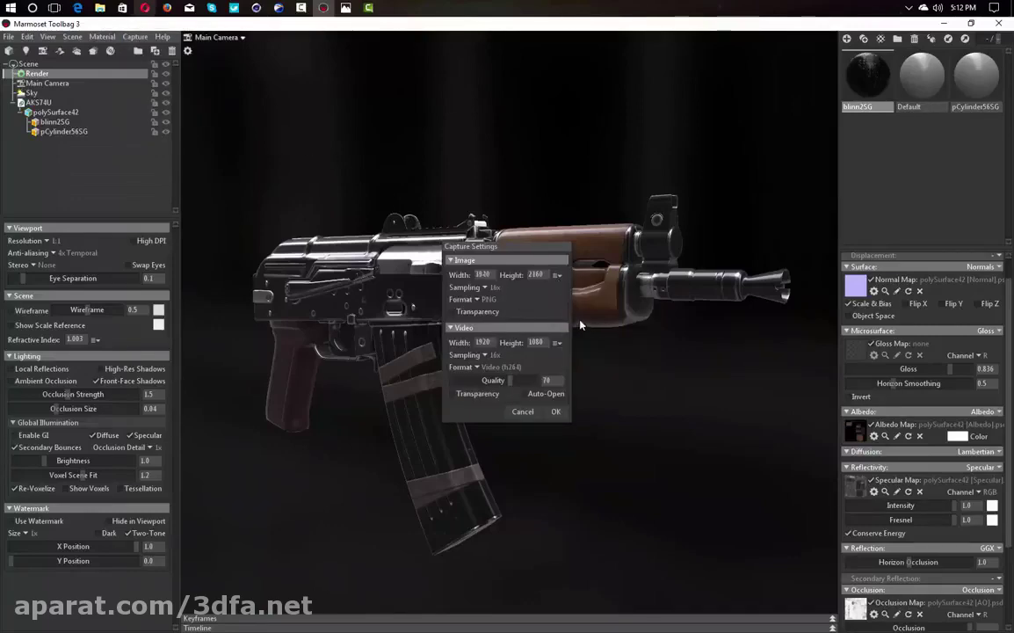
left_click(557, 412)
Capture the image, open it in Photos, and examine the rendered receiver, handguard and grip up close.
left_click(135, 36)
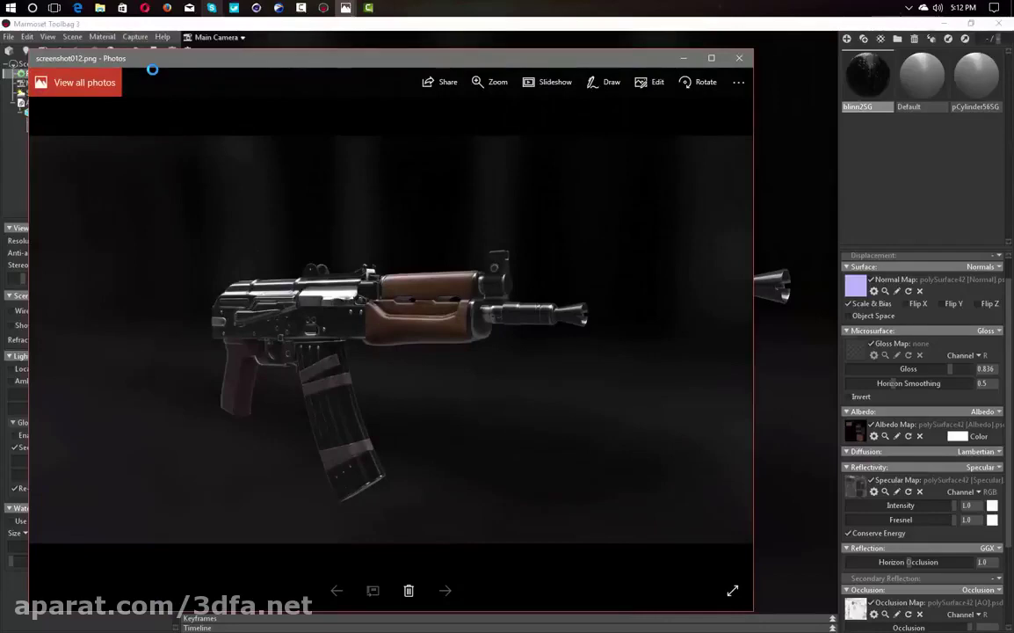
scroll(348, 294, "up", 5)
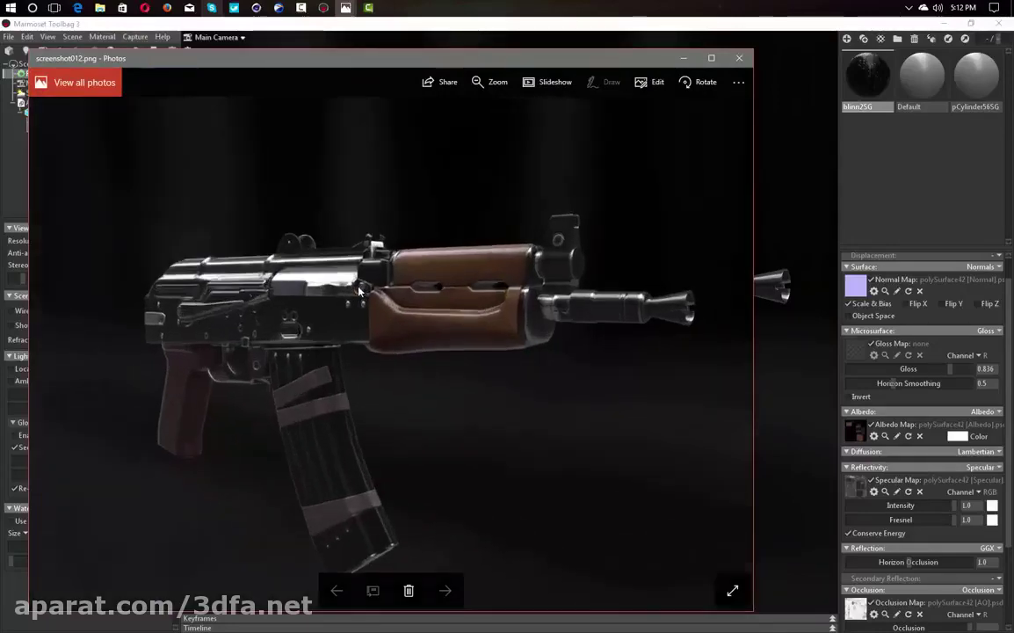
scroll(349, 294, "up", 2)
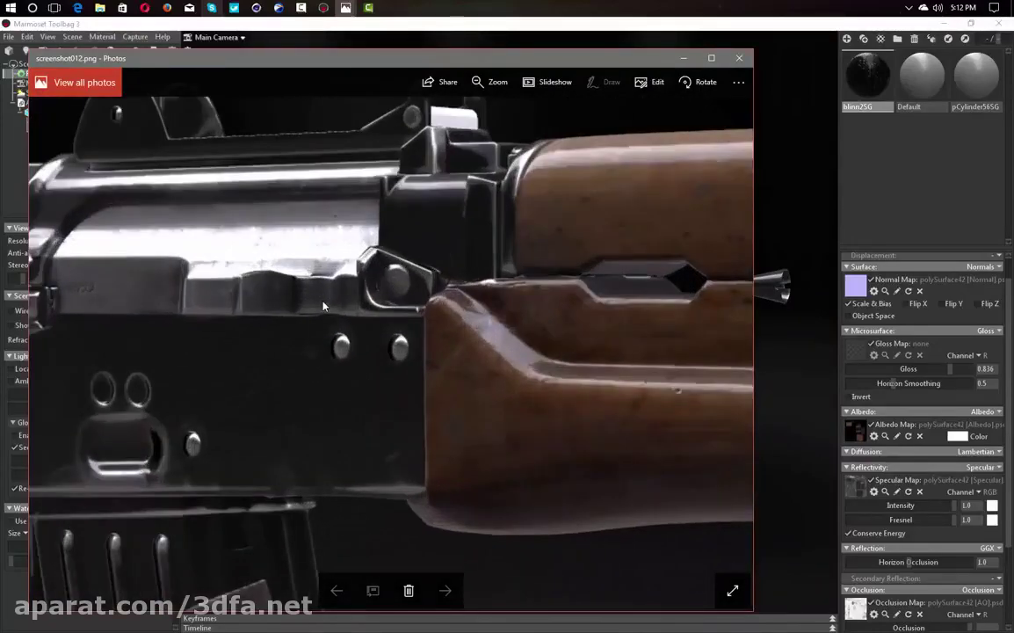
left_click_drag(281, 306, 659, 312)
left_click_drag(360, 319, 456, 207)
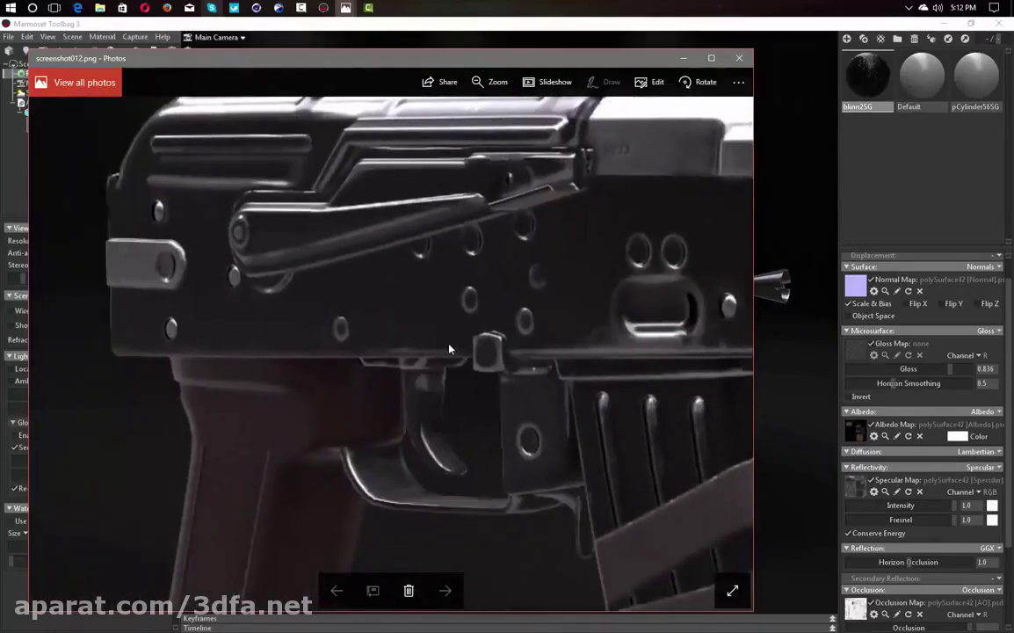
Examine the magazine and its tape bands up close in the captured image, and close the image.
left_click_drag(448, 349, 272, 180)
left_click_drag(514, 327, 361, 260)
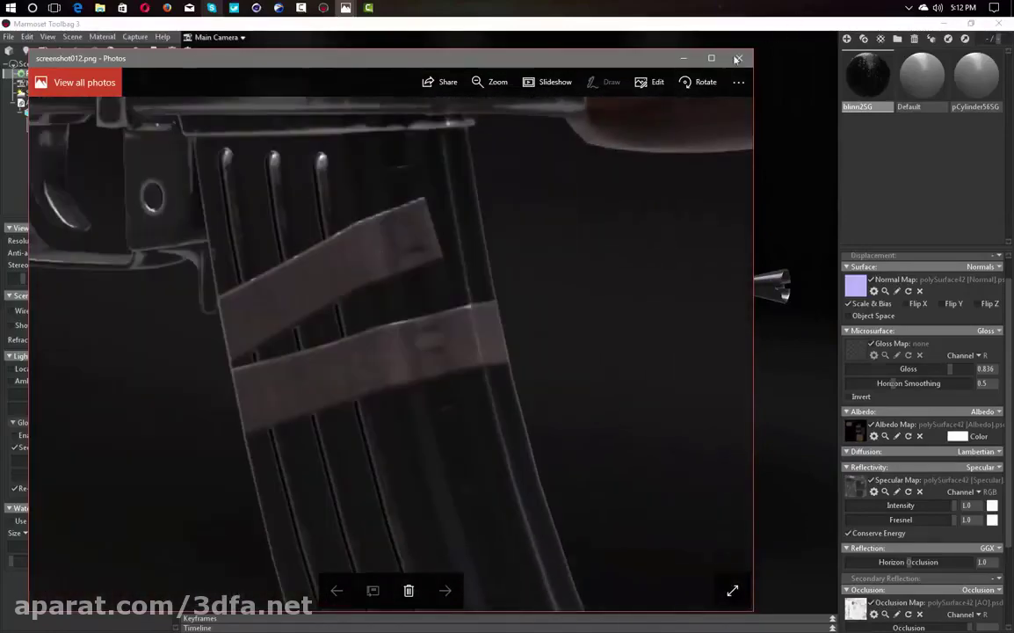
left_click_drag(410, 295, 493, 265)
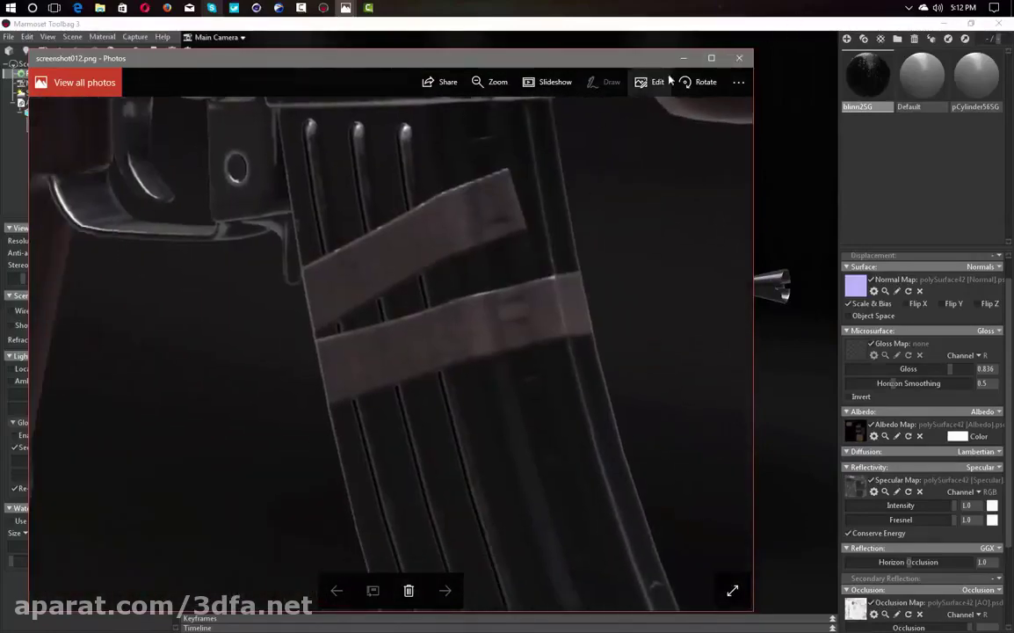
left_click(737, 59)
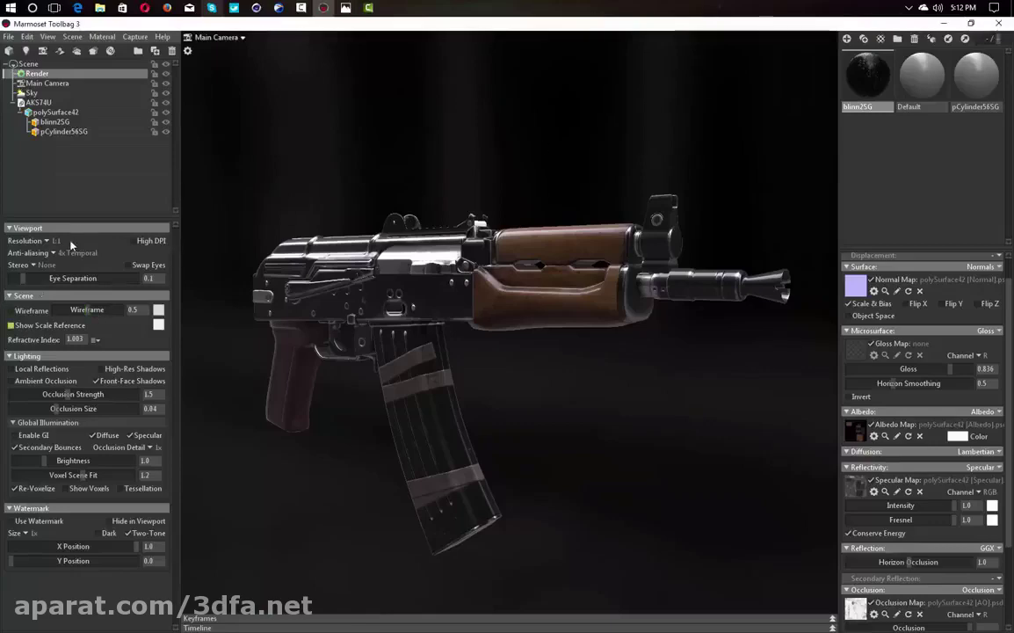
Enable the safe frame on the main camera, reduce its field of view to 26.19° and frame the rifle from its rear.
left_click(49, 83)
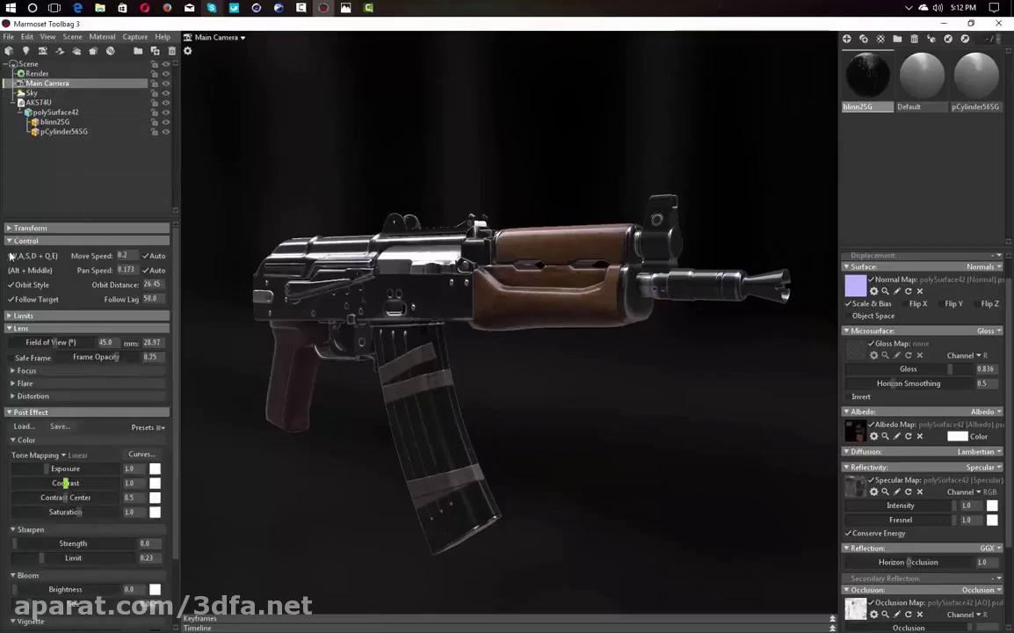
left_click(12, 357)
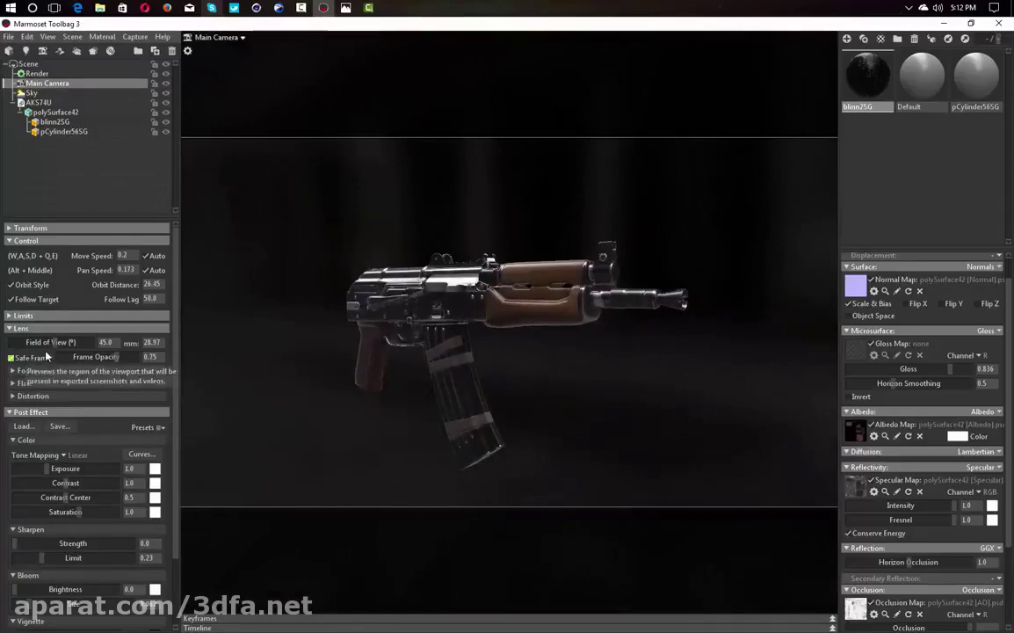
mouse_move(50, 341)
left_mouse_down()
mouse_move(64, 342)
mouse_move(45, 341)
left_mouse_up()
left_click_drag(360, 360, 494, 362, "alt")
middle_click_drag(495, 362, 453, 268)
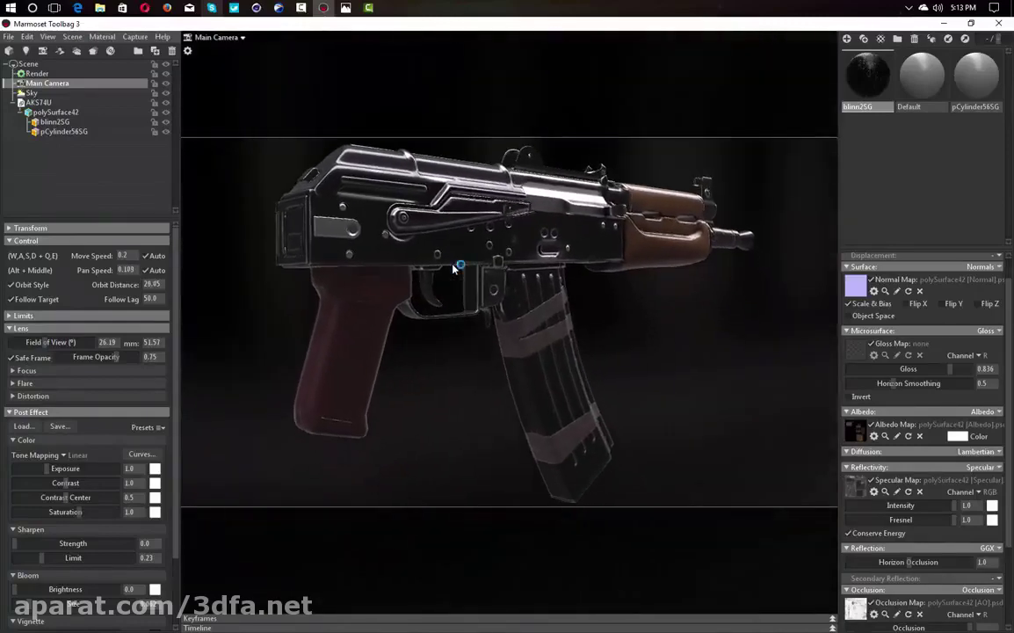
scroll(453, 268, "down", 2)
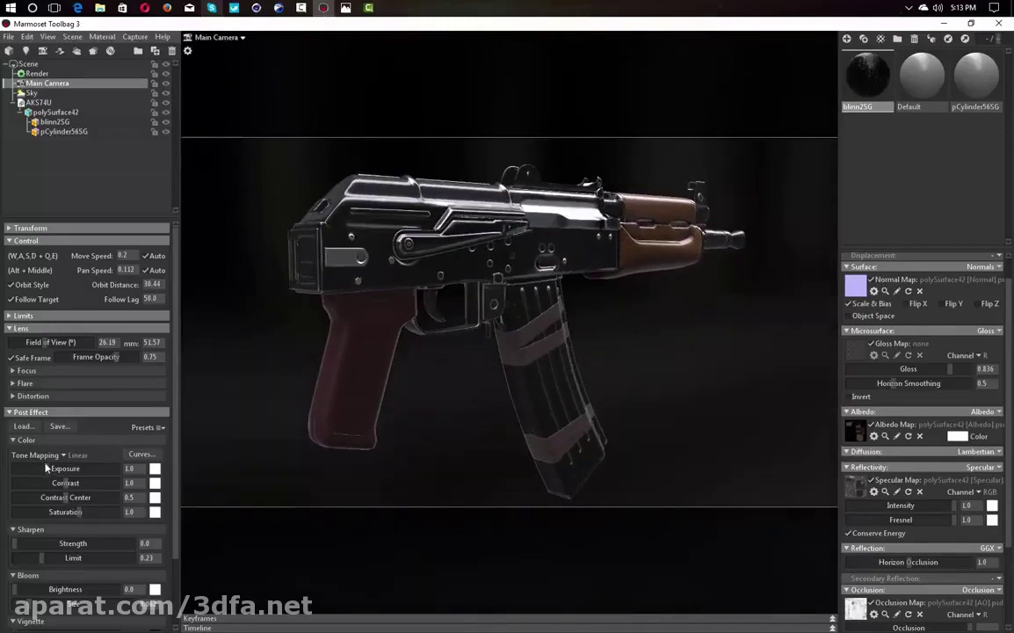
Set the camera's post-effect exposure to 2.271, contrast to 1.001, contrast center to 0.488 and saturation to 1.406.
left_click_drag(50, 473, 86, 511)
left_click_drag(403, 338, 359, 286)
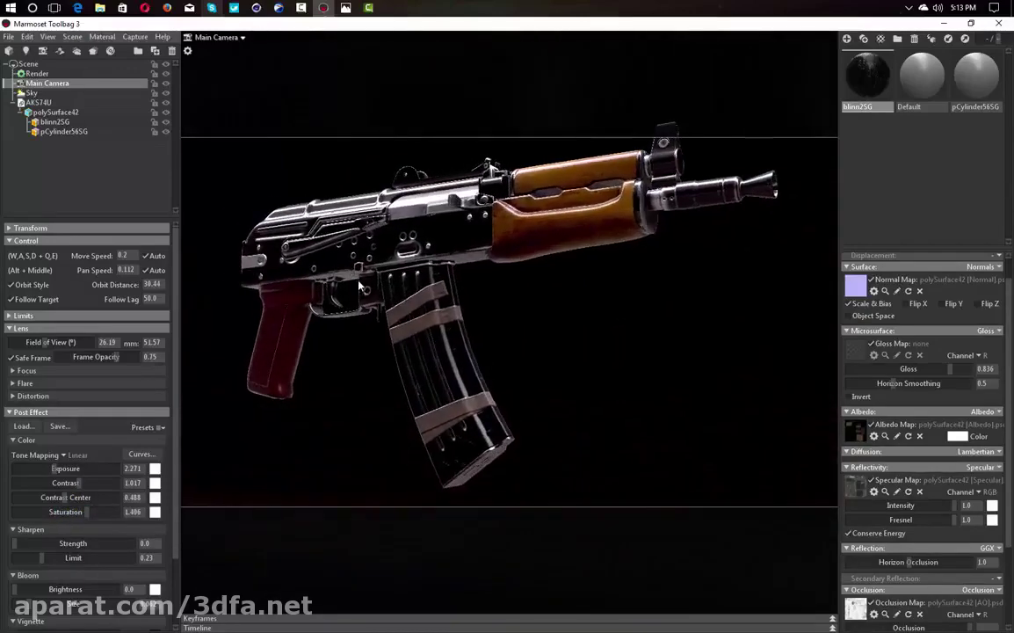
left_click_drag(68, 483, 73, 482)
left_click_drag(329, 267, 339, 268)
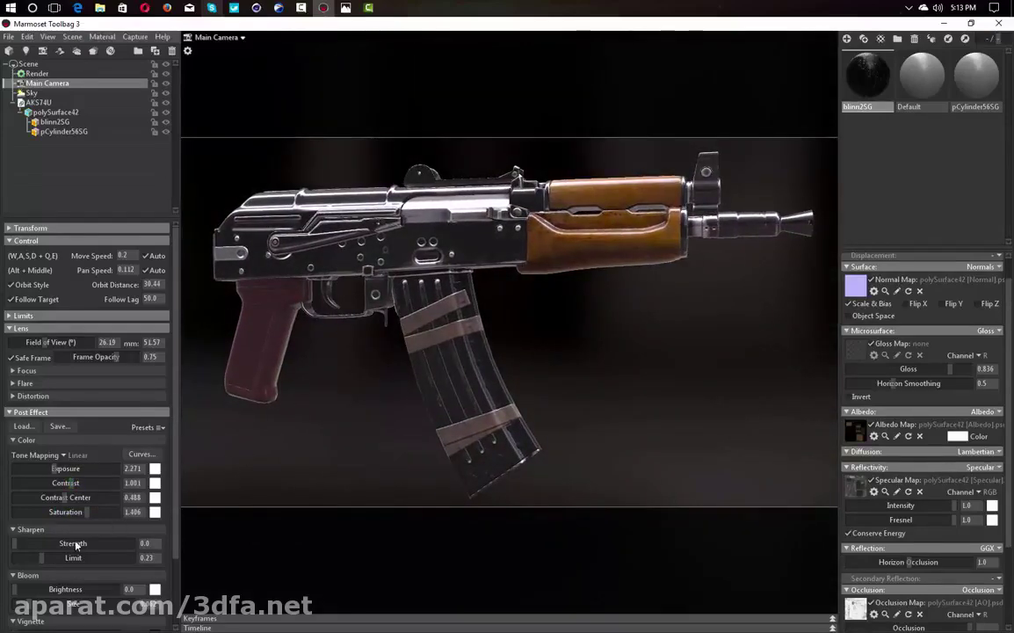
Set the camera's sharpen strength to 0.105 with limit 0.387, and its bloom brightness to 0.026.
left_click_drag(14, 544, 60, 557)
left_click_drag(16, 589, 50, 595)
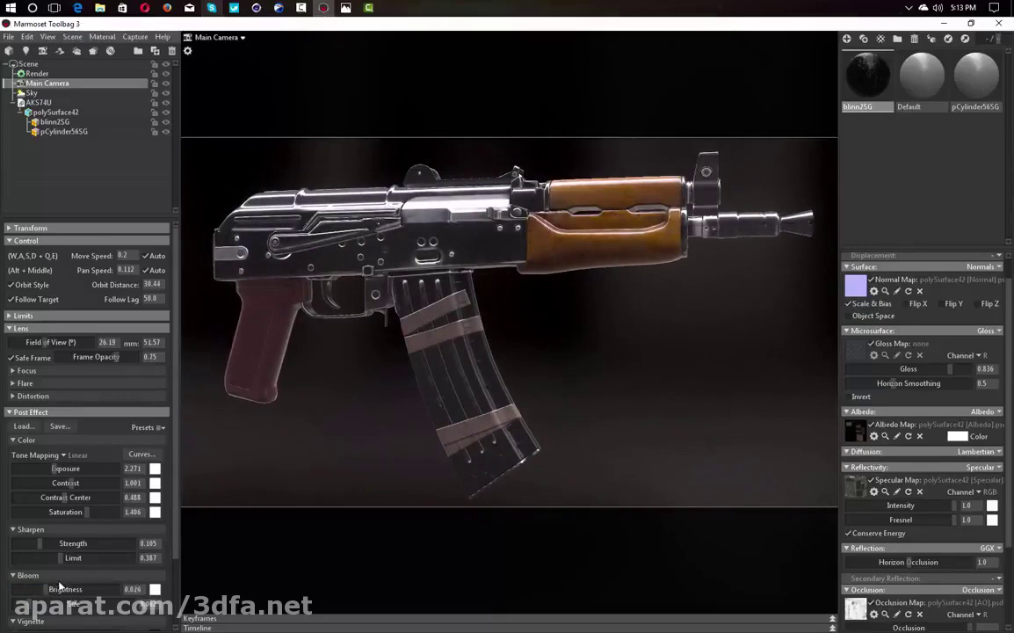
left_click_drag(400, 394, 457, 399)
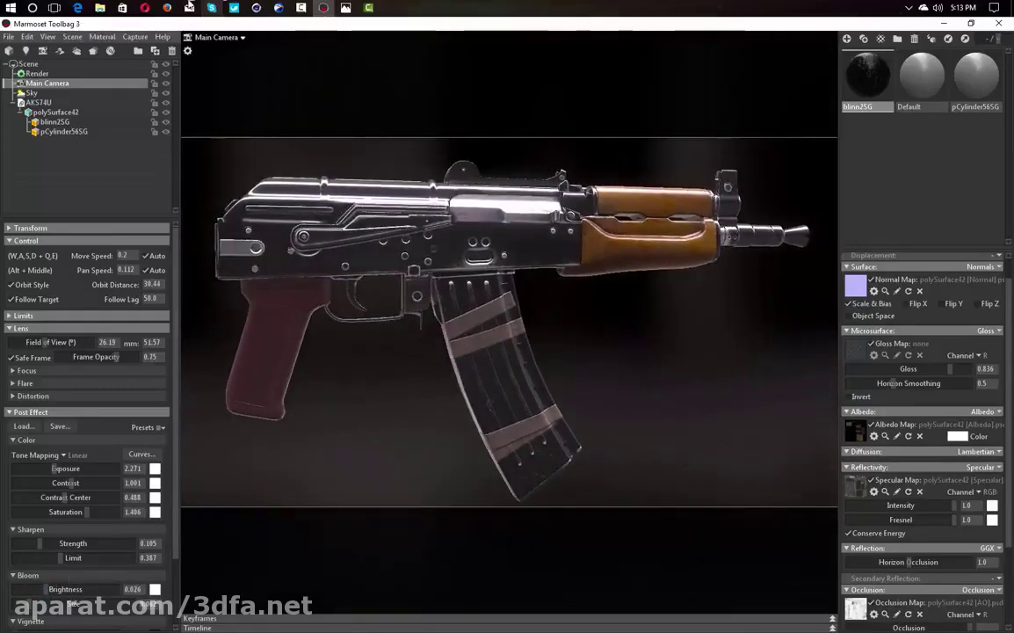
Capture the side view of the rifle as an image, open it in Photos and examine the receiver's details up close.
left_click(134, 37)
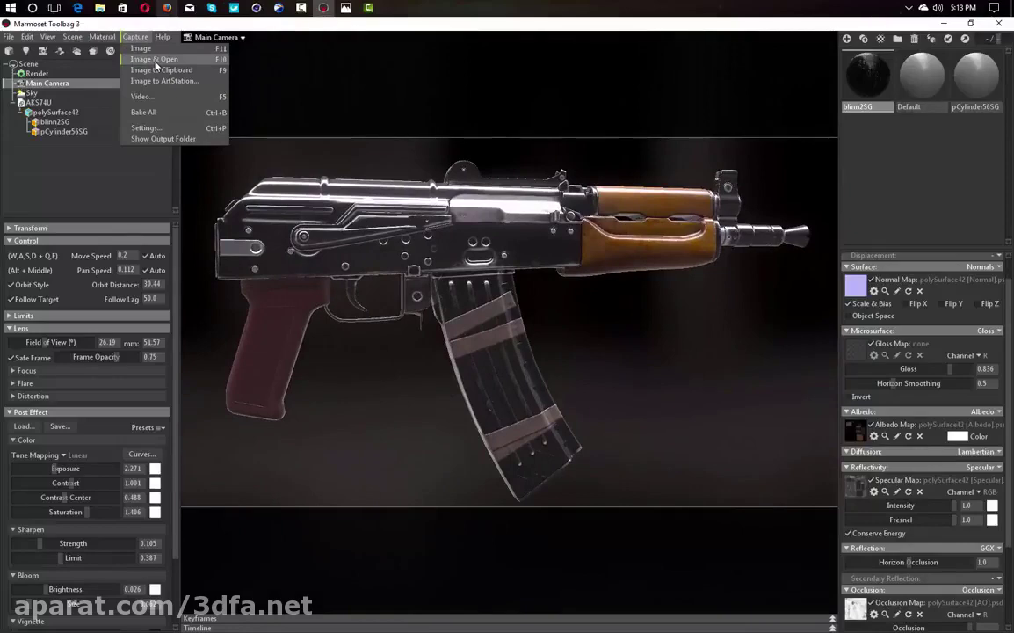
left_click(160, 62)
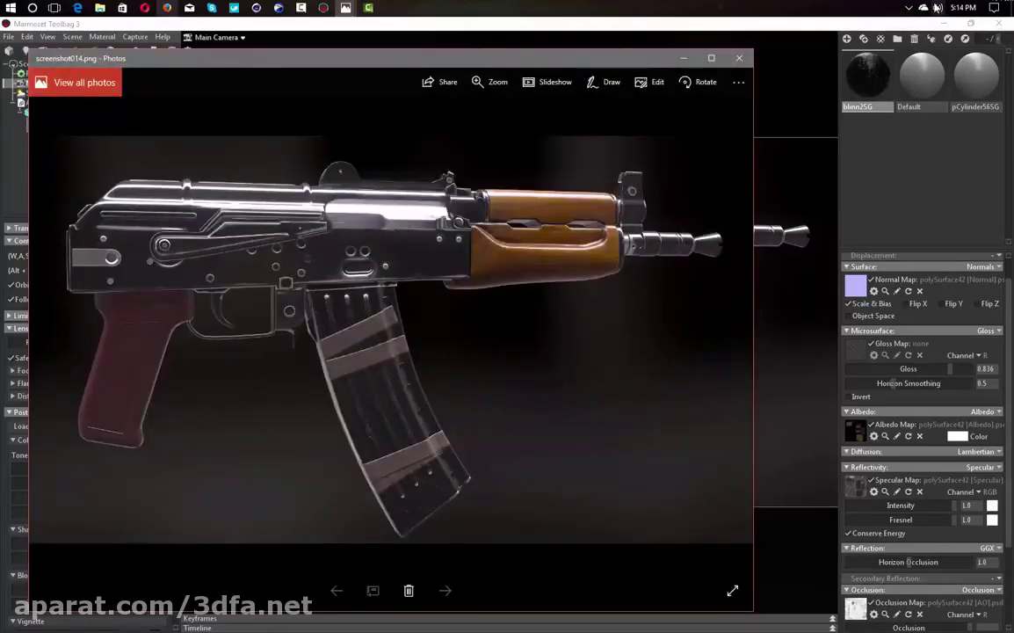
scroll(326, 228, "up", 3)
scroll(326, 227, "up", 4)
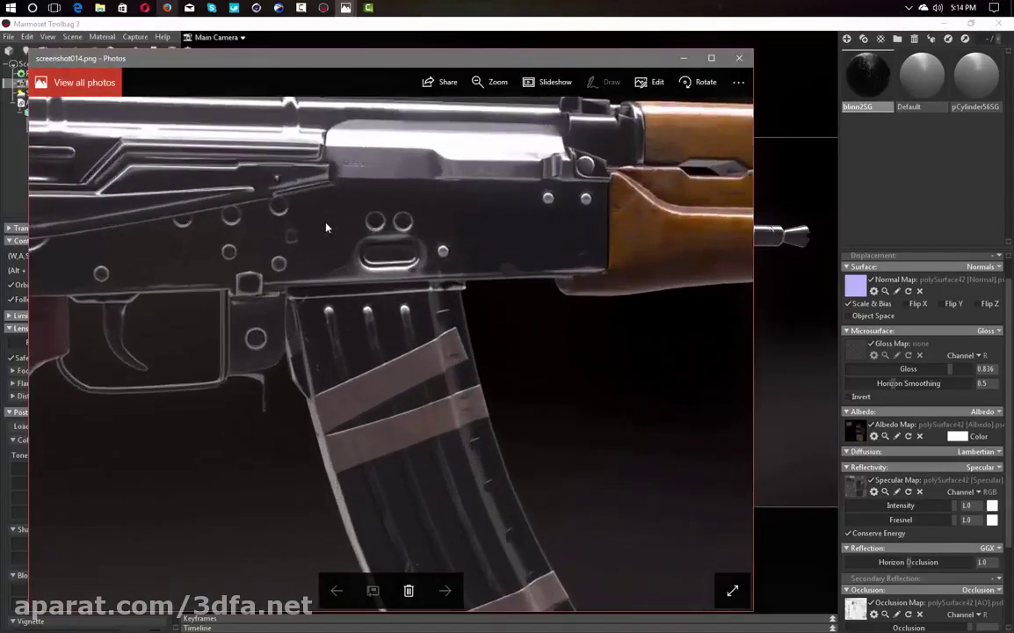
scroll(342, 238, "up", 2)
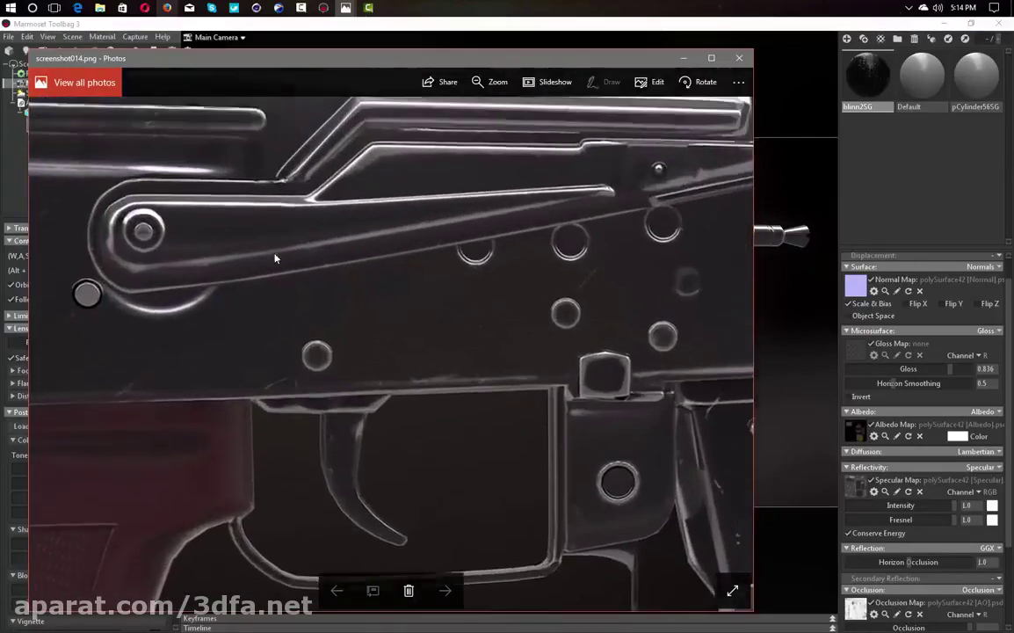
left_click_drag(342, 238, 85, 298)
left_click_drag(598, 279, 262, 283)
scroll(475, 239, "up", 2)
left_click_drag(510, 213, 359, 308)
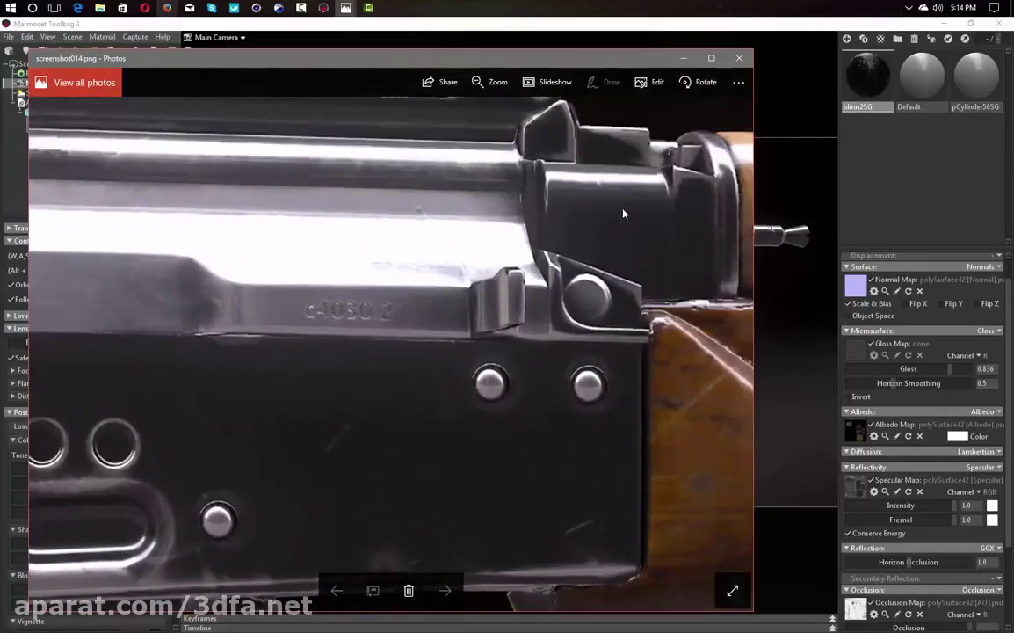
left_click(740, 58)
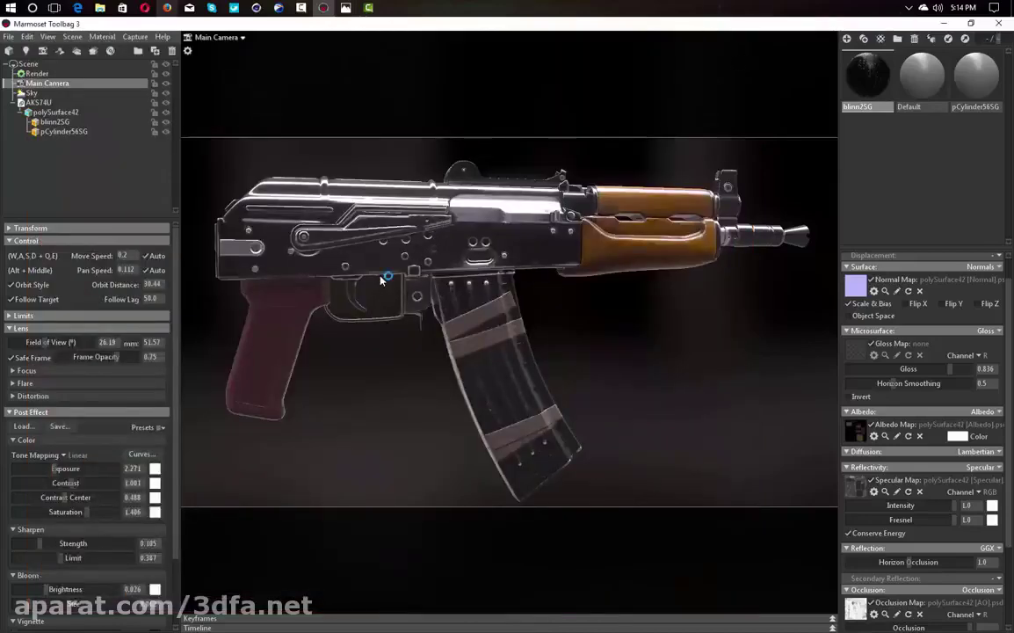
Start a new scene without saving the rifle scene.
left_click_drag(352, 250, 400, 216)
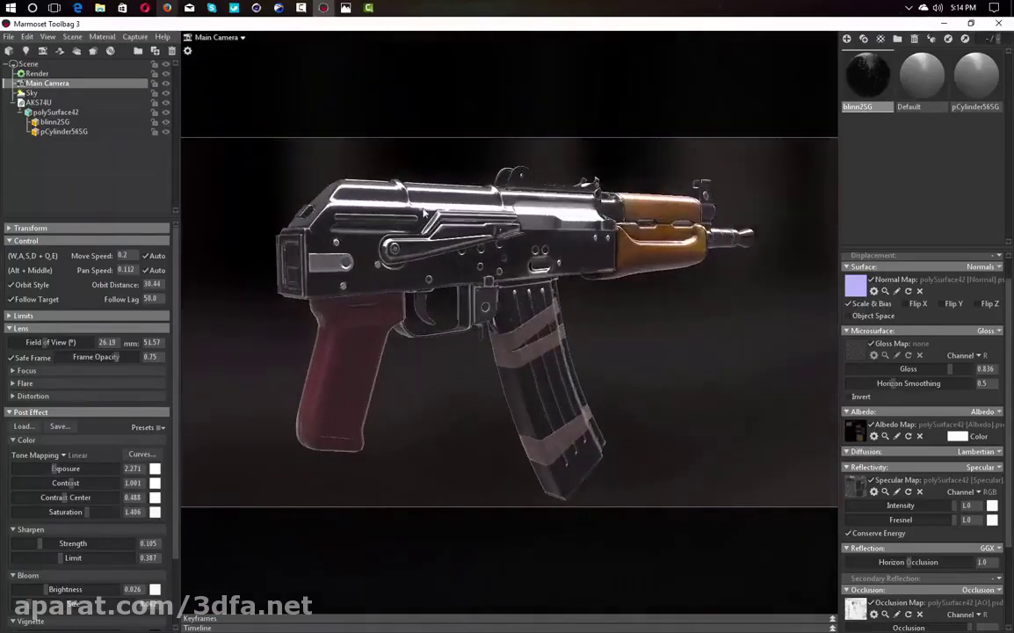
left_click(8, 37)
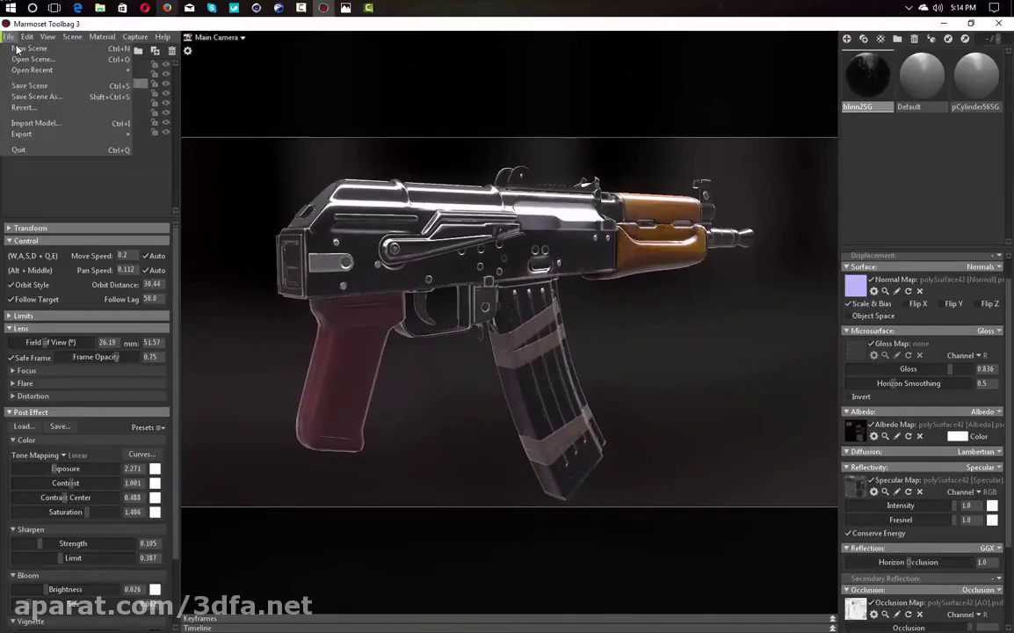
left_click(61, 47)
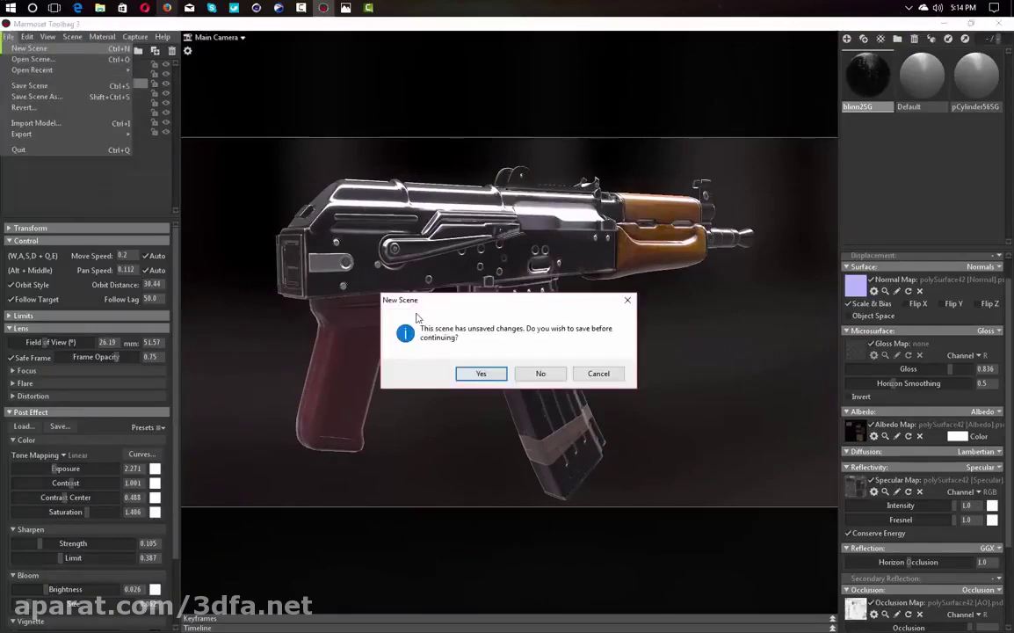
left_click(544, 376)
Switch to the Desktop captures in Photos and examine the speaker render screenshot004.png up close.
left_click(942, 23)
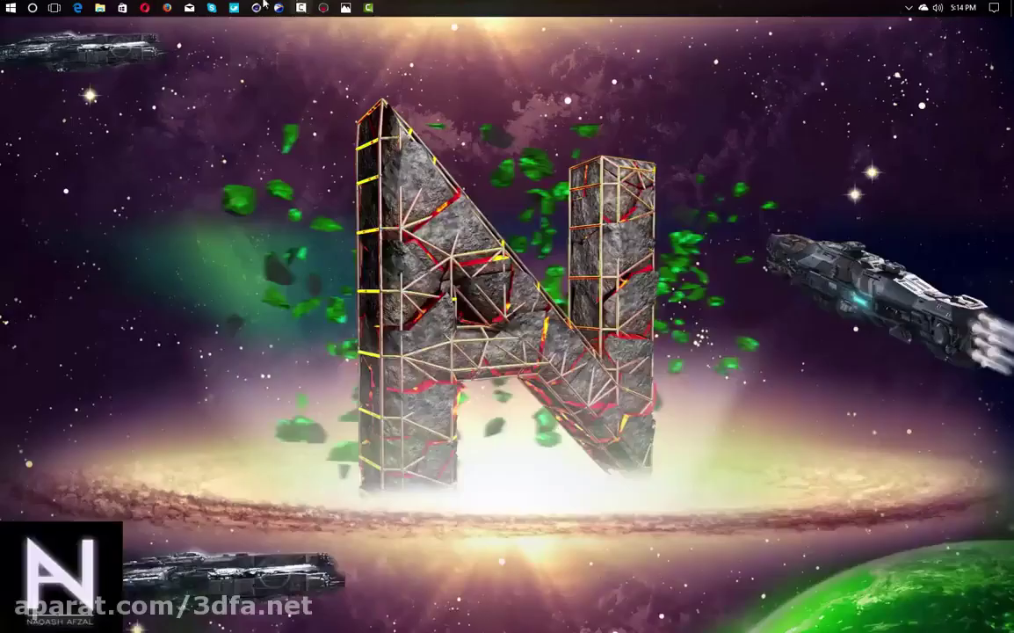
left_click(101, 8)
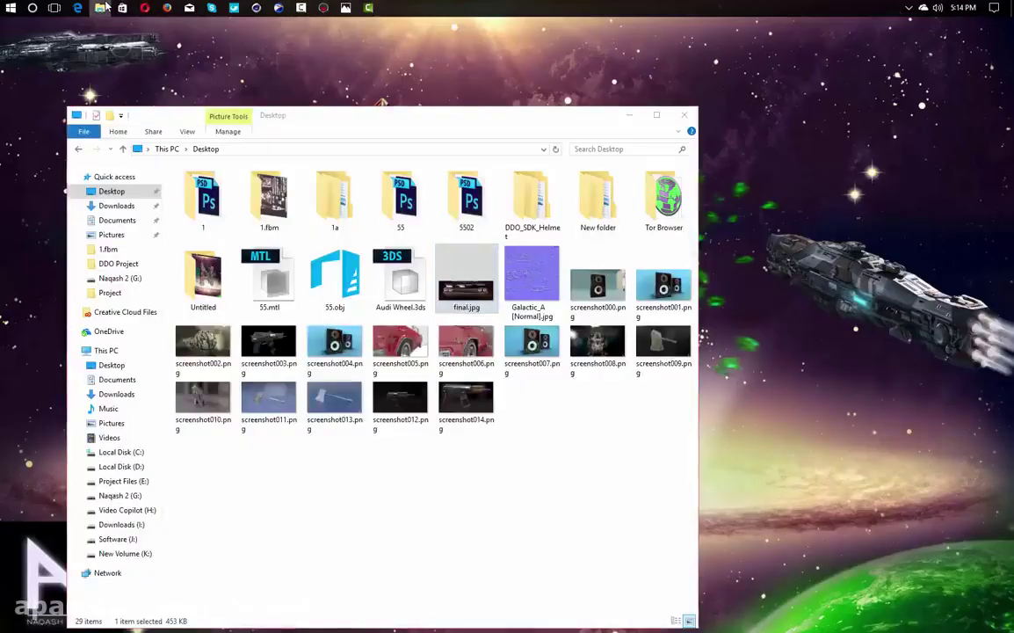
left_click(342, 6)
key("Right")
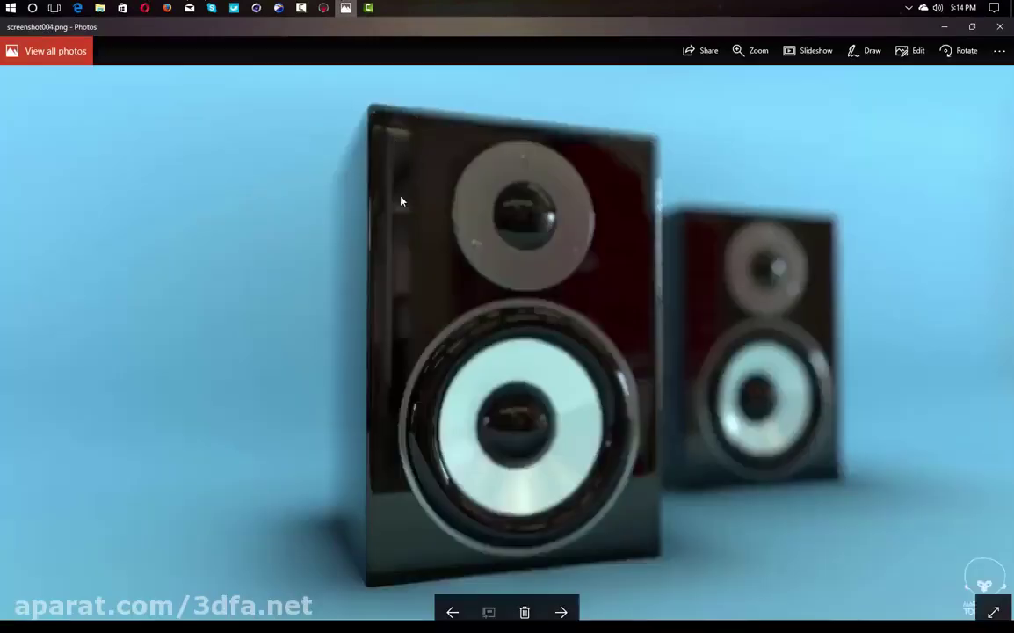
scroll(463, 267, "up", 2, "ctrl")
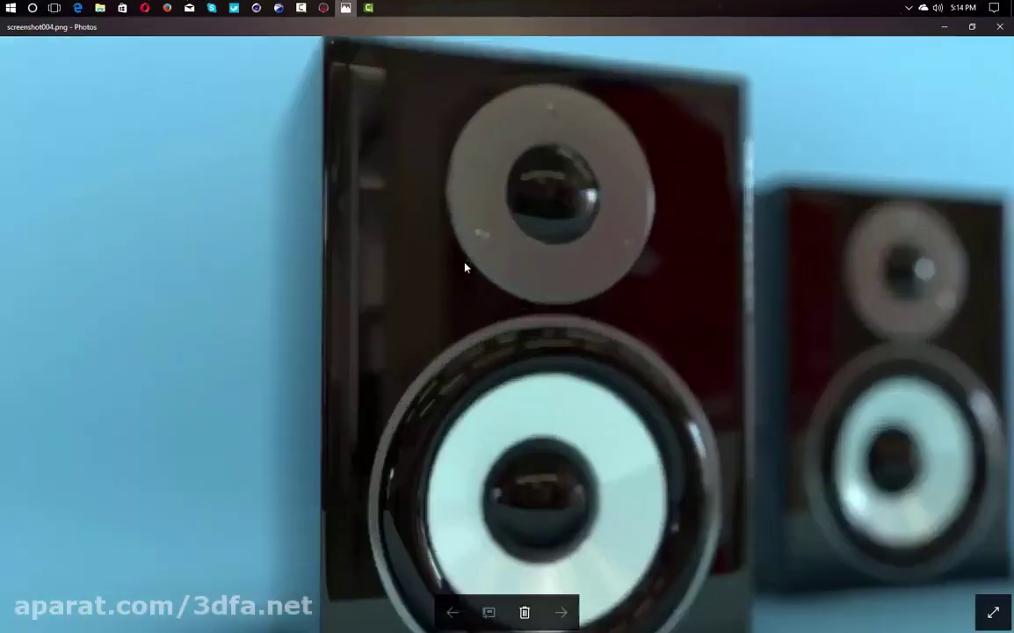
left_click_drag(502, 294, 306, 248)
scroll(306, 251, "down", 2, "ctrl")
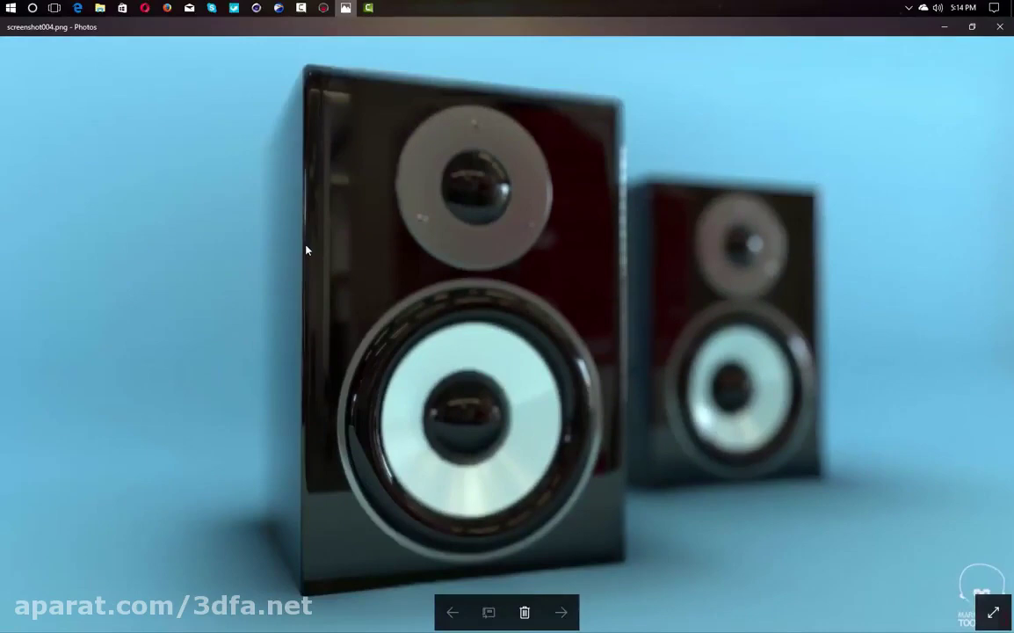
scroll(460, 519, "down", 2, "ctrl")
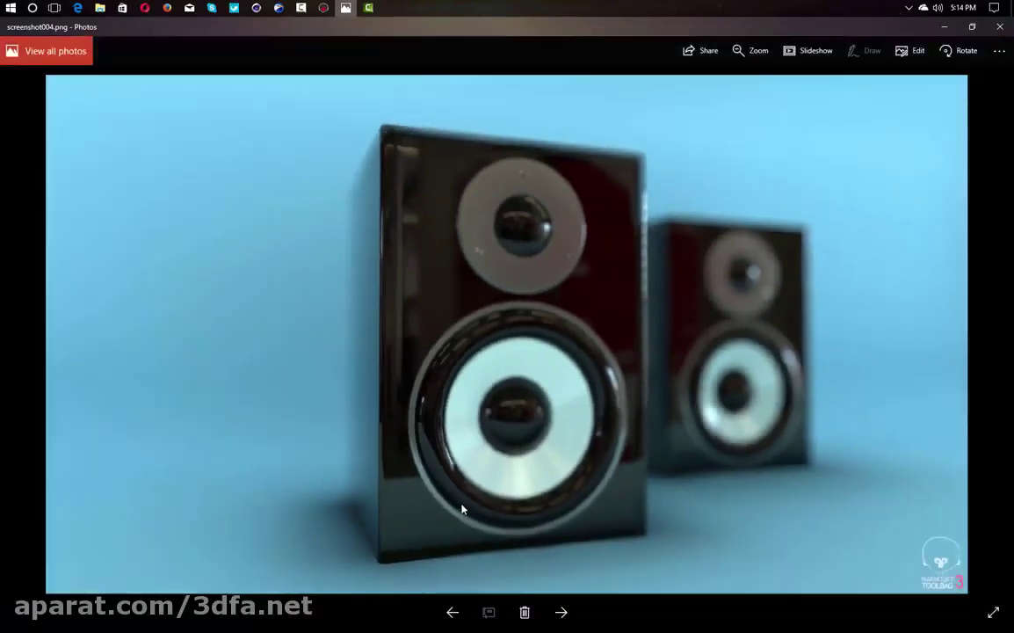
Go to screenshot005.png and examine the badge and the reflections on the red car's fender up close.
key("Right")
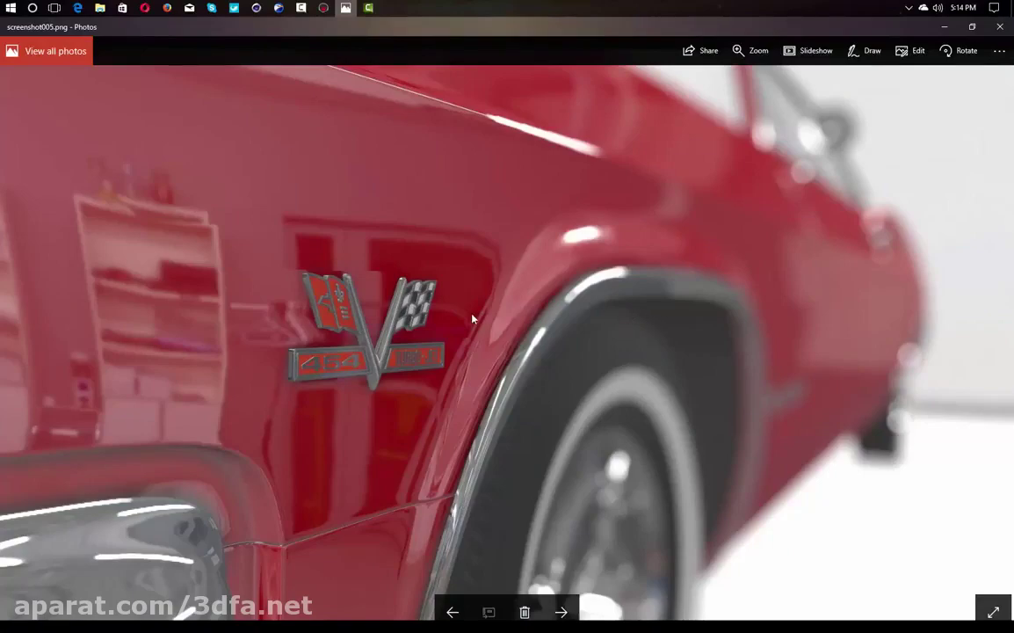
scroll(380, 304, "up", 2, "ctrl")
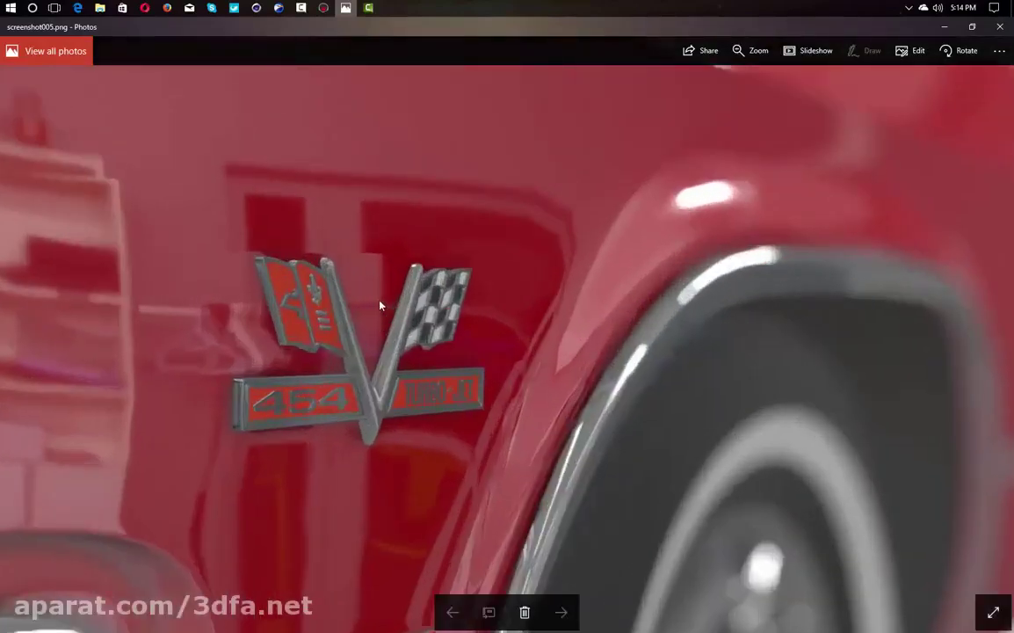
scroll(380, 304, "down", 3, "ctrl")
scroll(377, 305, "up", 3, "ctrl")
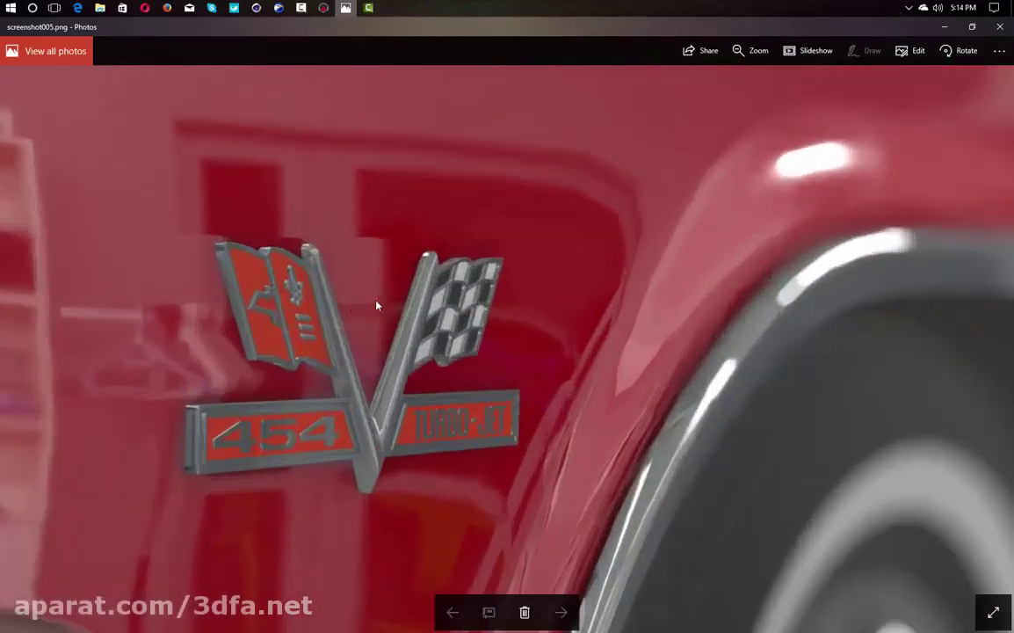
scroll(376, 304, "up", 1, "ctrl")
scroll(425, 473, "up", 1, "ctrl")
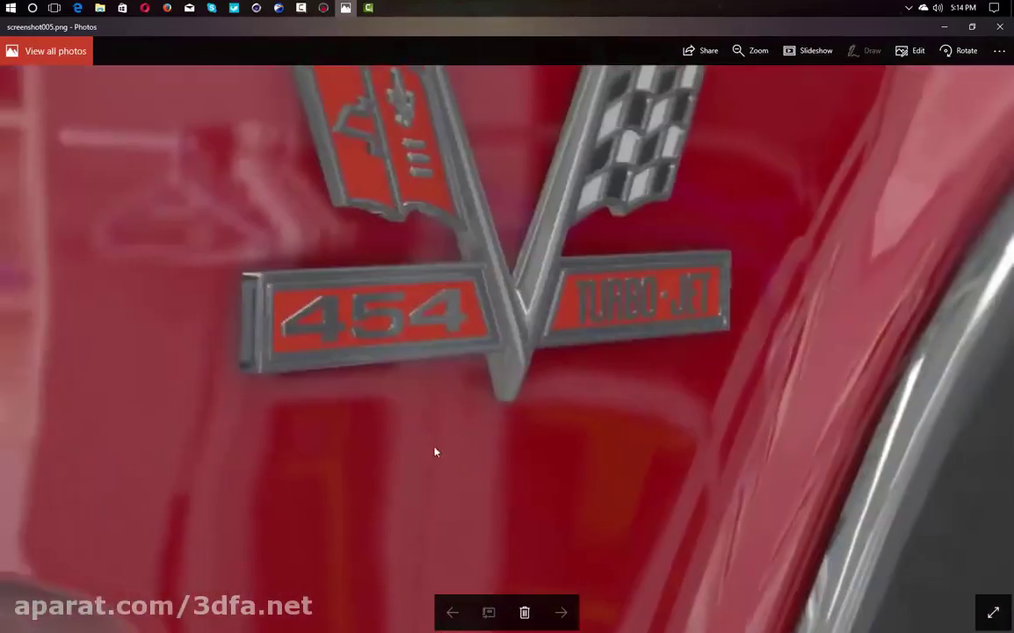
scroll(429, 414, "down", 3, "ctrl")
scroll(431, 416, "up", 2, "ctrl")
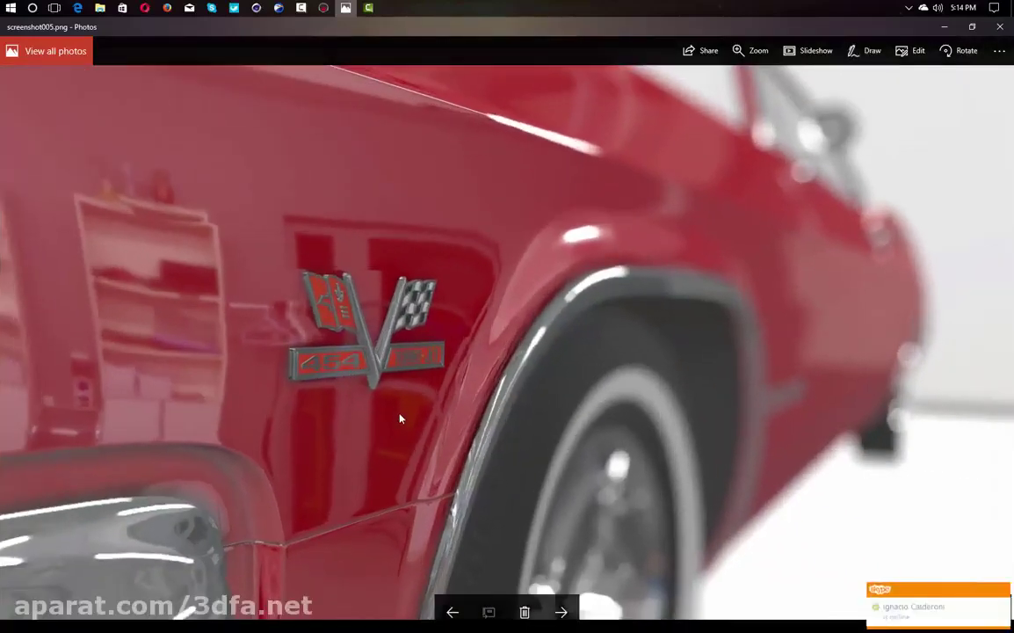
Go to screenshot006.png and examine the car's badge and chrome wheel arch trim up close.
key("Right")
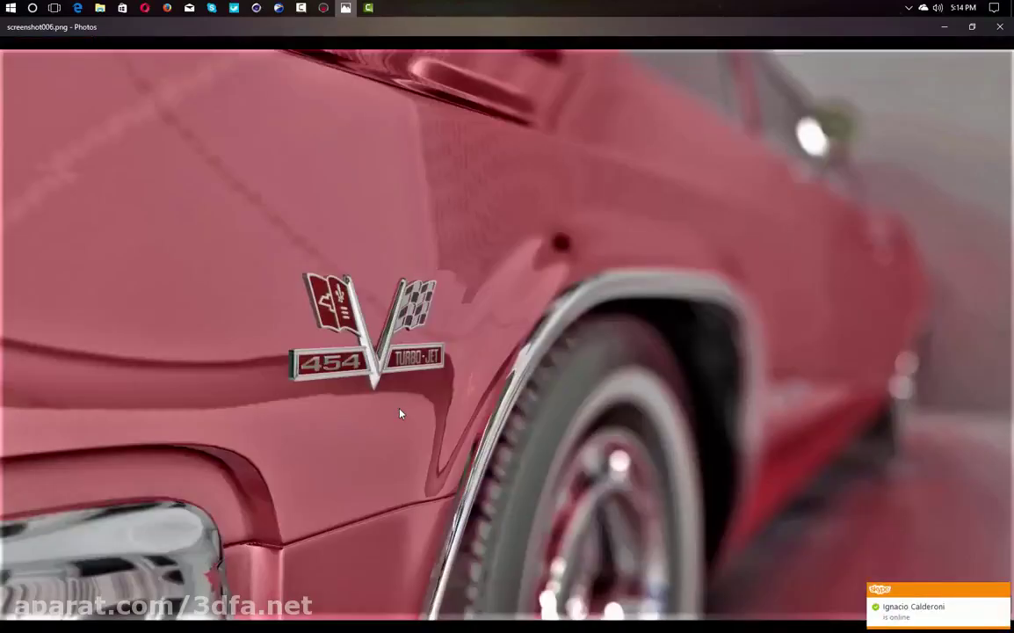
scroll(398, 414, "up", 5)
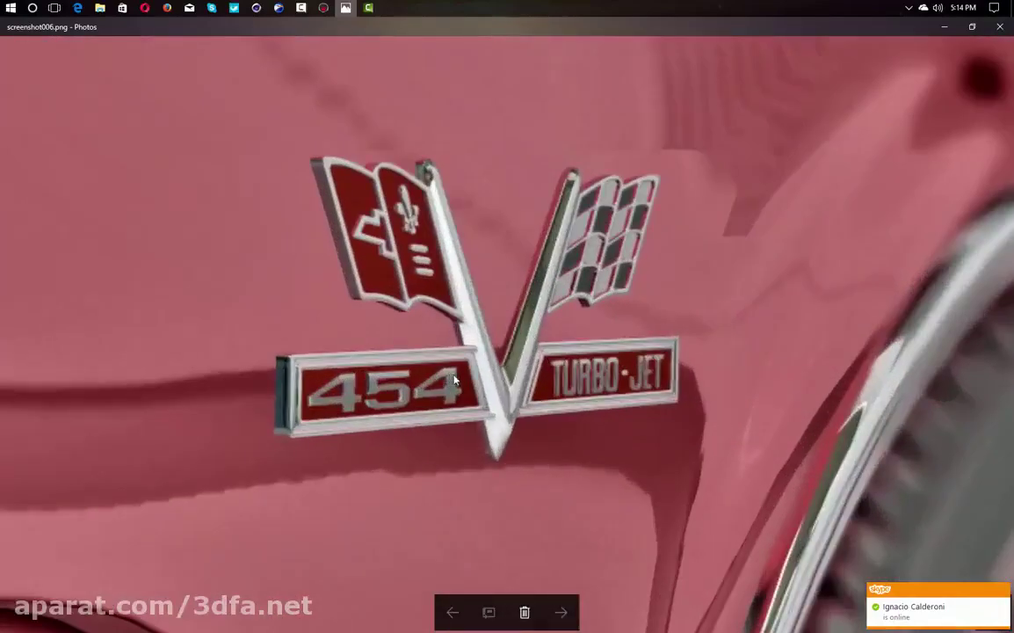
scroll(568, 357, "up", 3)
scroll(569, 356, "down", 5)
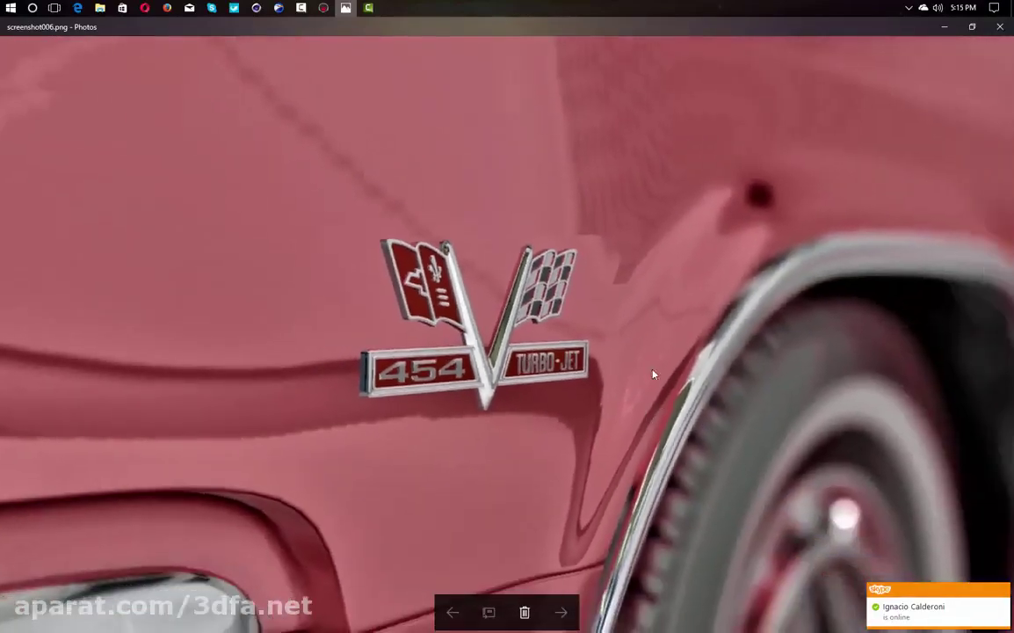
scroll(672, 401, "down", 4)
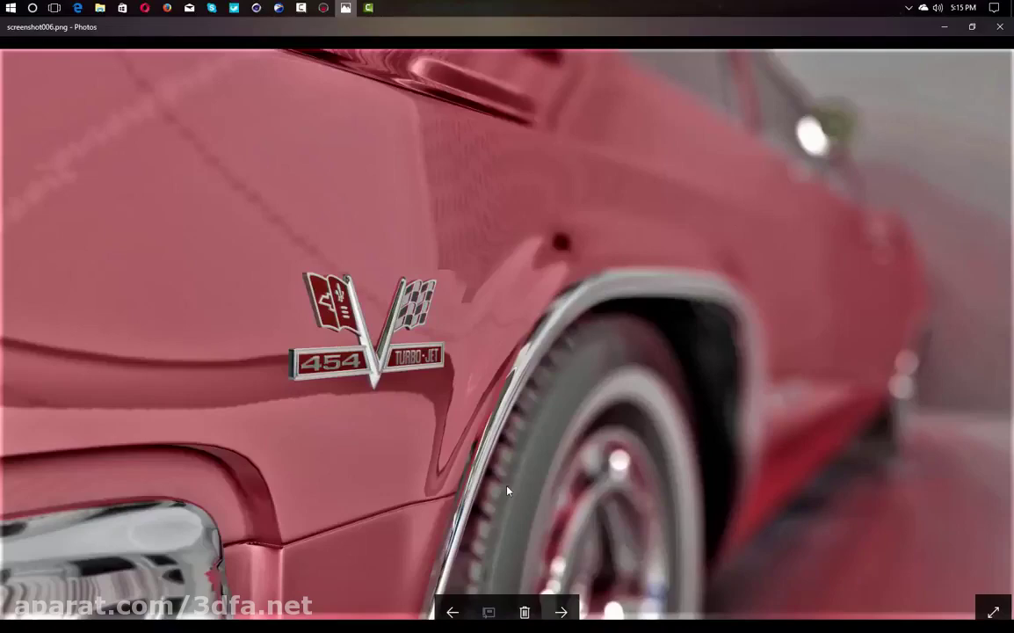
Go to screenshot008.png and examine the helmet render's faceplate and surface details up close.
key("Right")
key("Right")
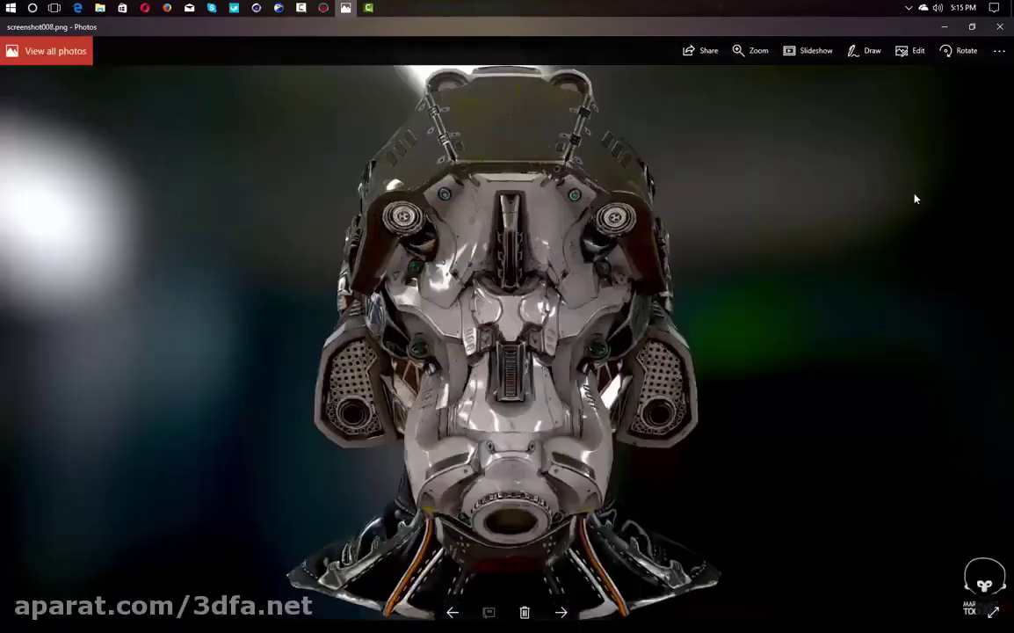
scroll(773, 254, "up", 2)
scroll(711, 326, "down", 3)
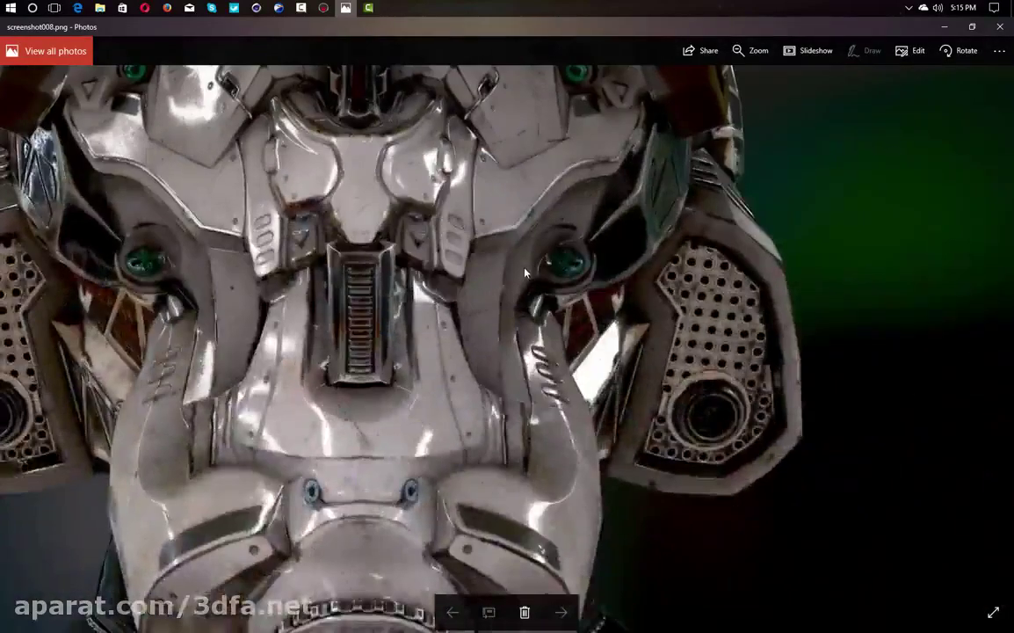
scroll(522, 358, "down", 4)
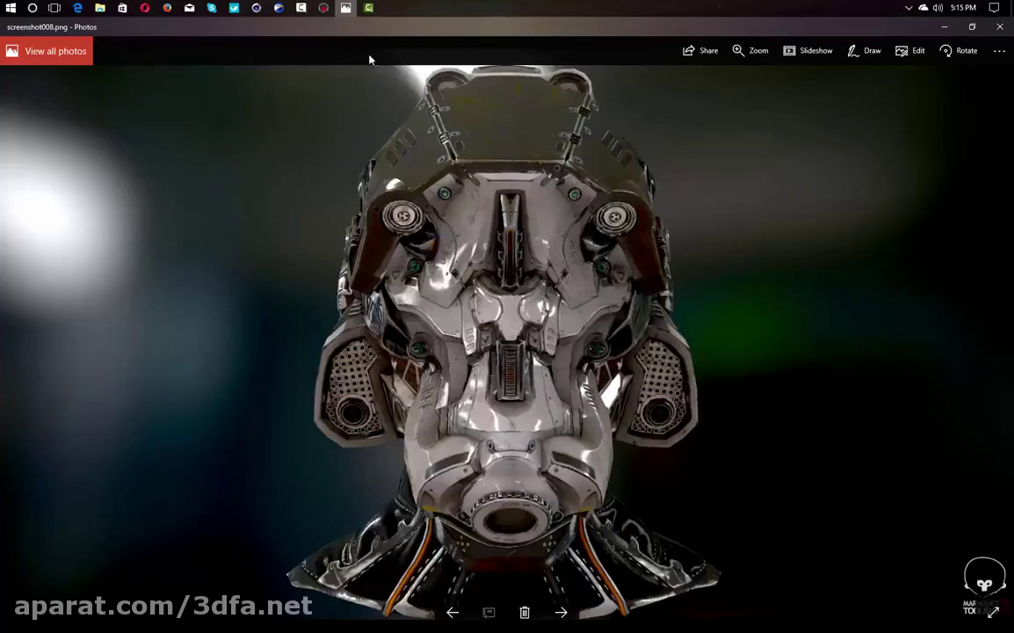
Switch back to Marmoset Toolbag and import HelmetMeshTriCentered.obj from the previewer folder of DDO_SDK_Helmet's DDO Project.
left_click(323, 8)
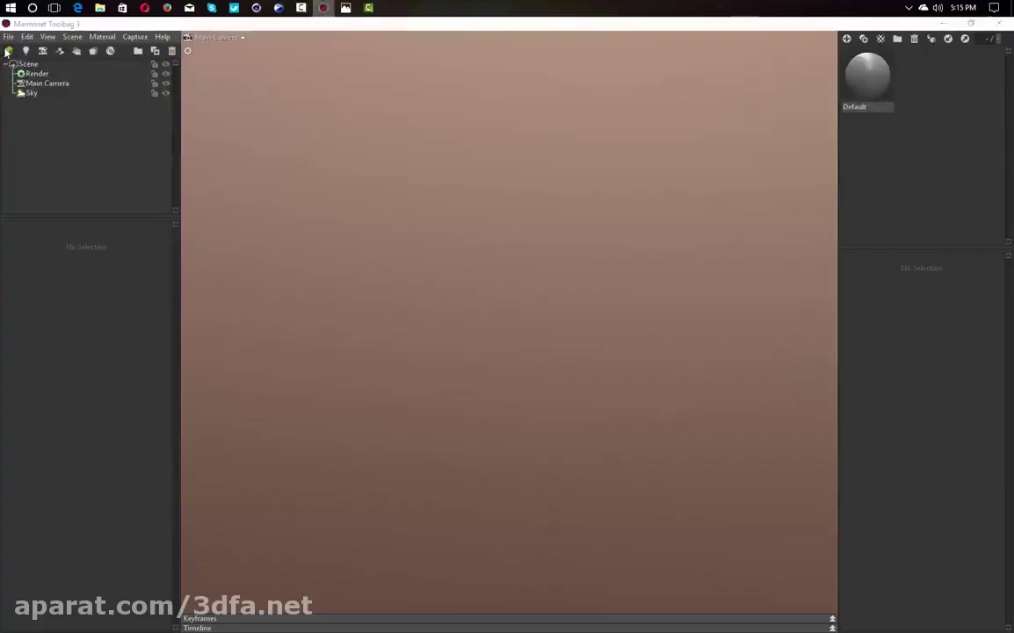
left_click(7, 51)
key("alt+Up")
key("alt+Up")
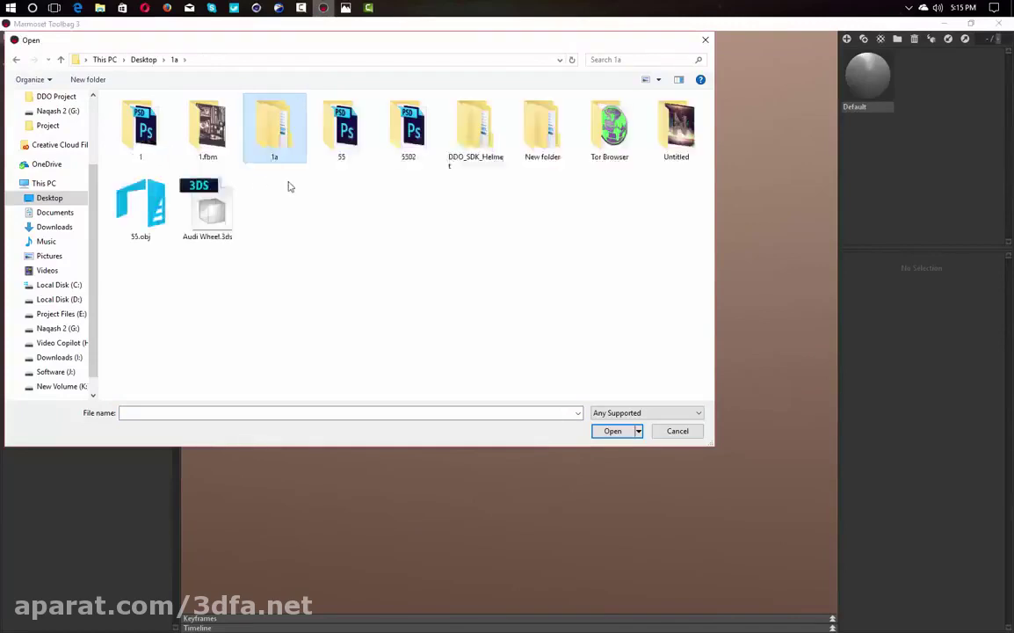
double_click(476, 139)
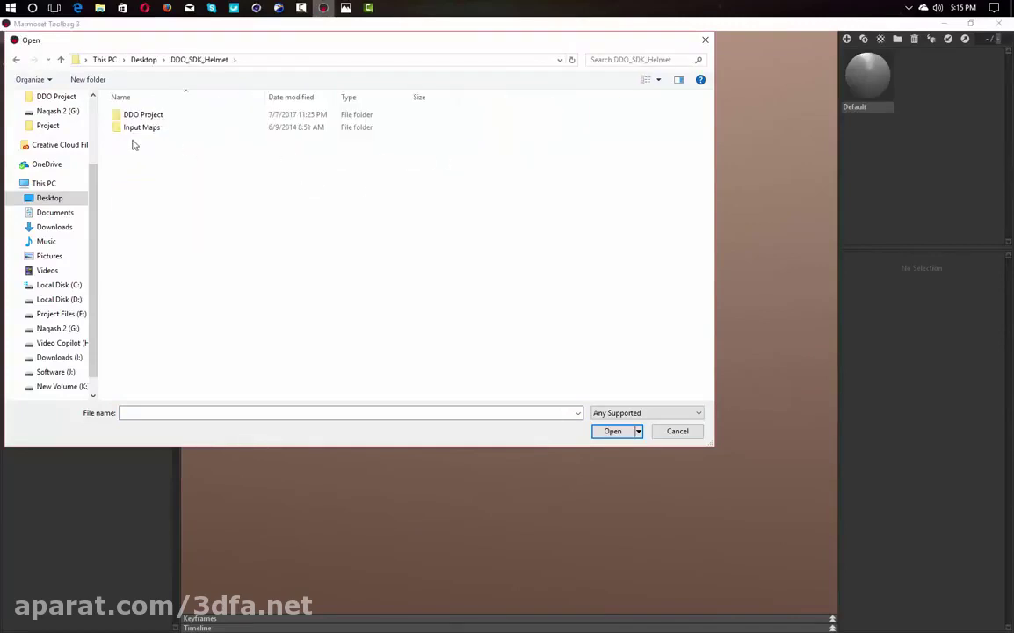
double_click(158, 115)
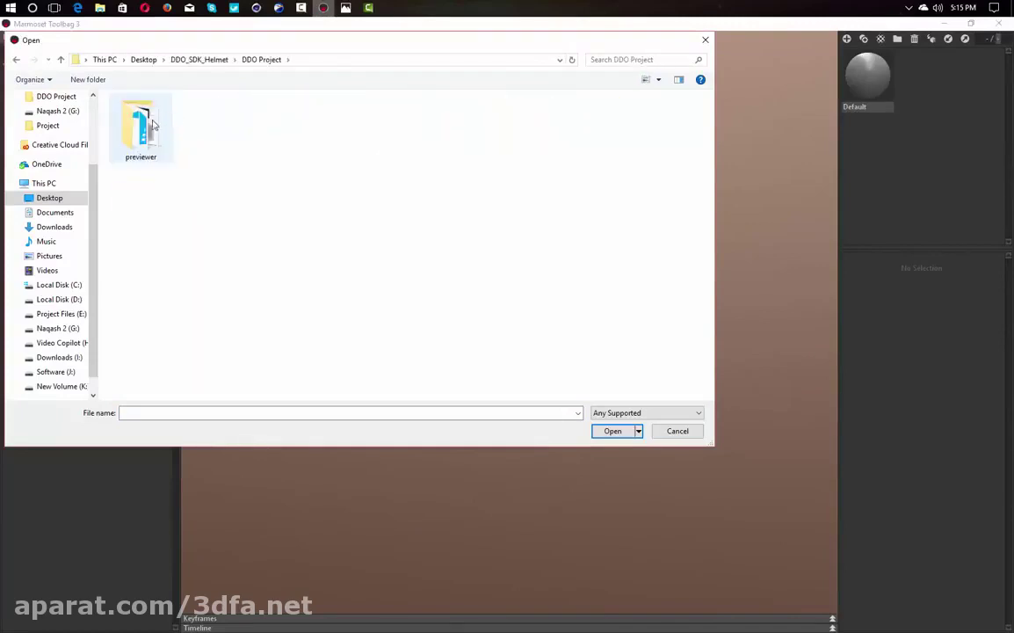
double_click(160, 123)
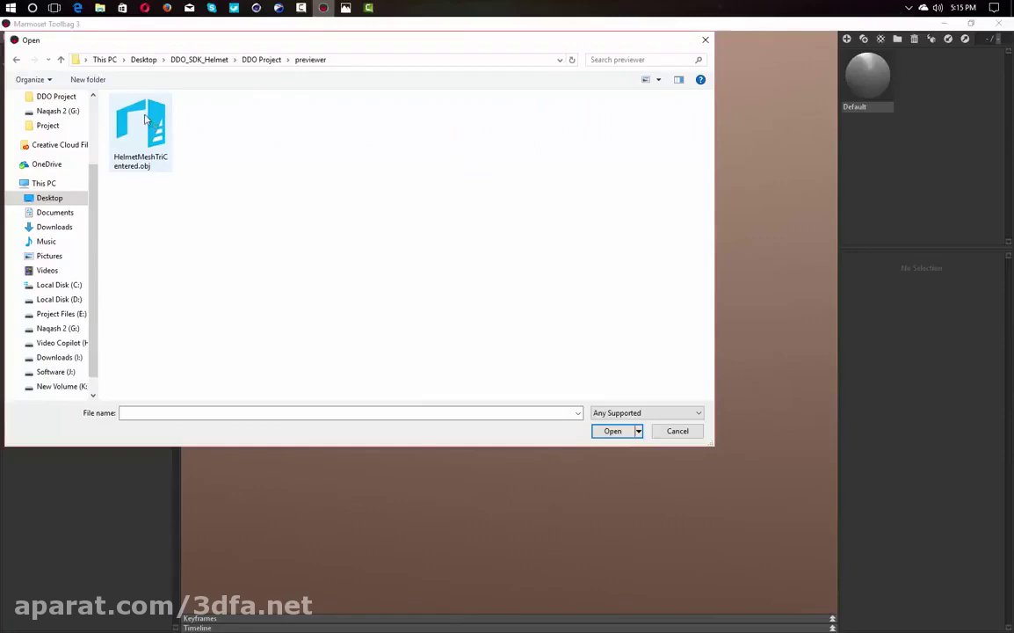
double_click(146, 120)
left_click_drag(453, 317, 536, 380)
scroll(688, 386, "up", 3)
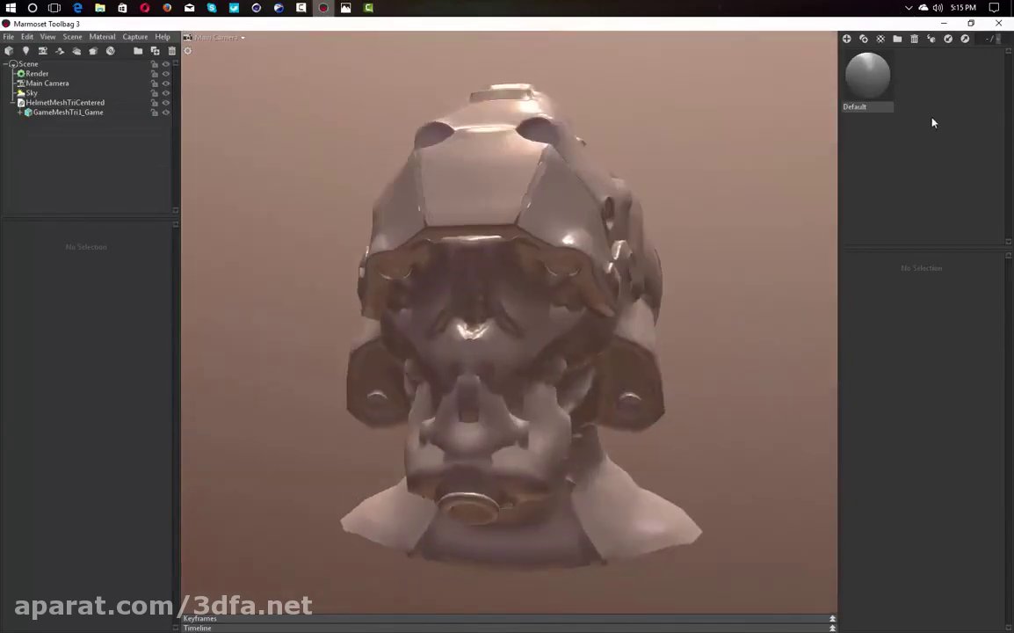
Load GameMeshTri1 [Normal].psd from the DDO Project folder as the Default material's normal map.
left_click(858, 77)
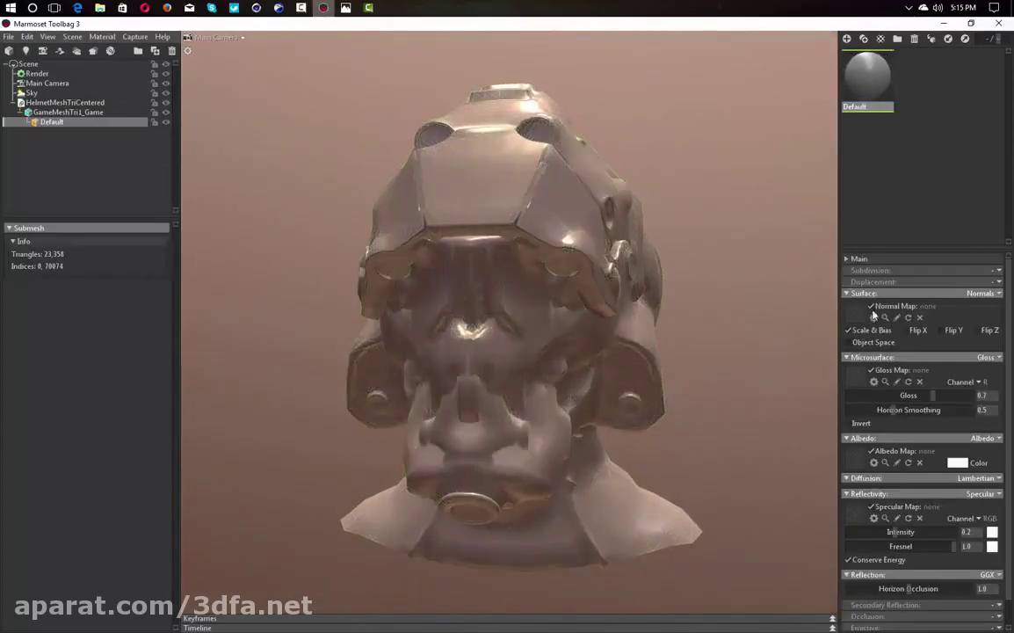
left_click(855, 312)
left_click(342, 221)
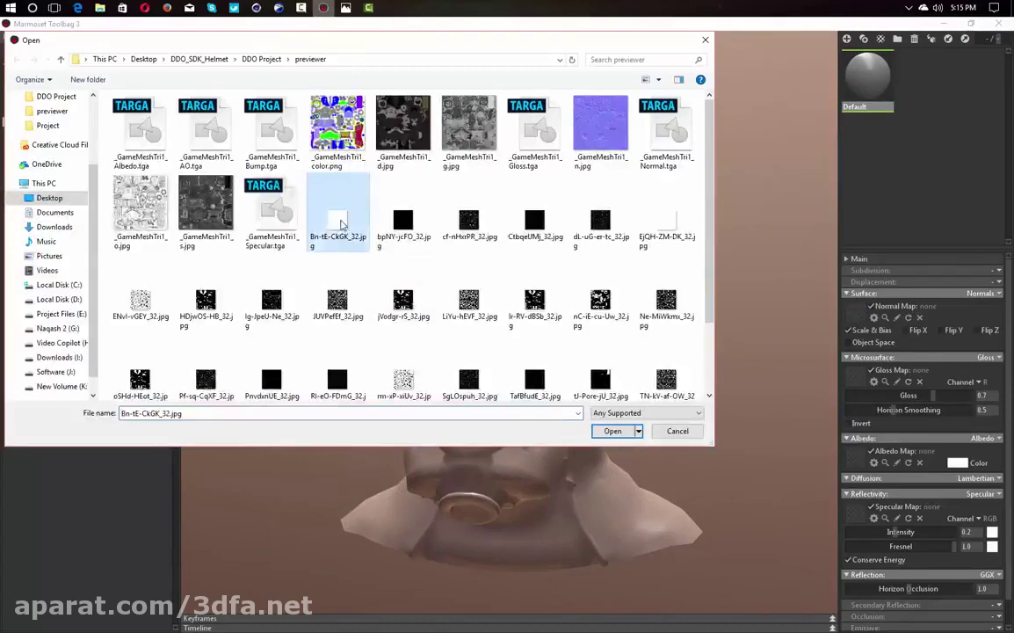
key("BackSpace")
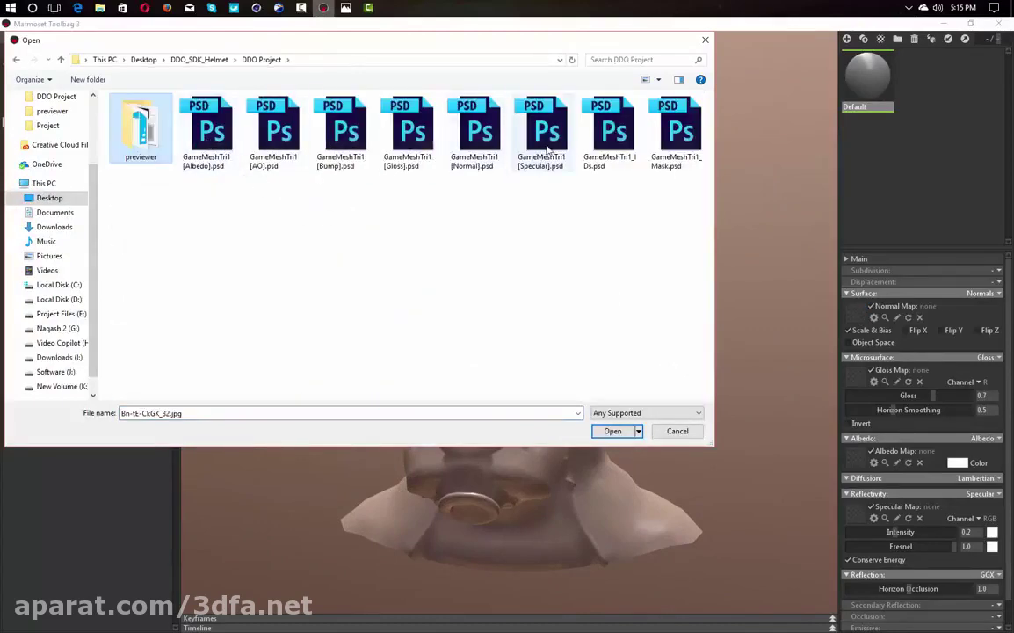
double_click(465, 133)
left_click_drag(543, 406, 701, 455)
Load GameMeshTri1 [Gloss].psd as the material's gloss map and invert it.
left_click(852, 381)
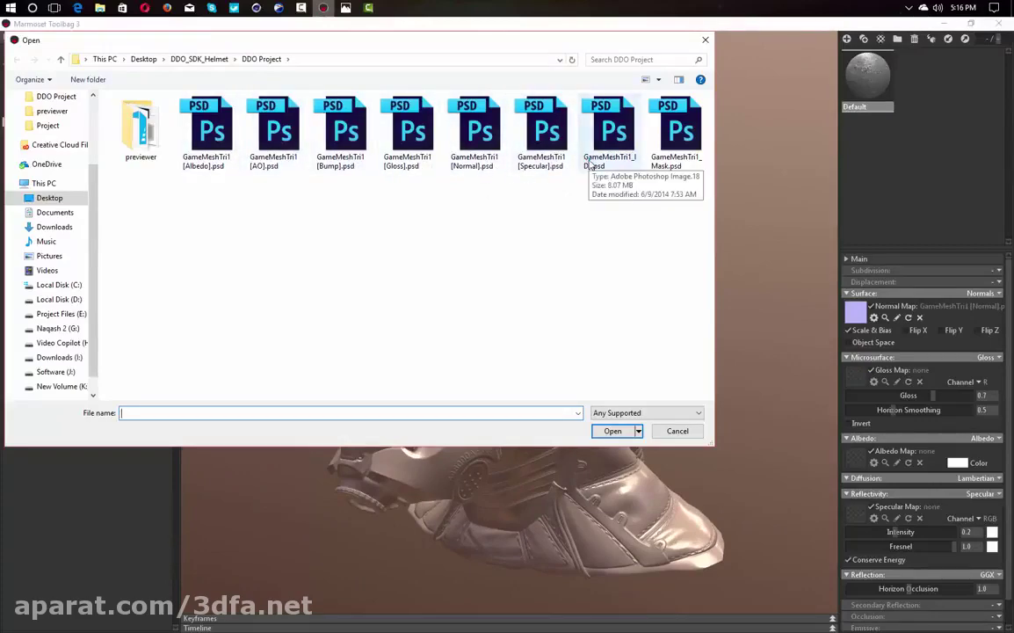
double_click(406, 132)
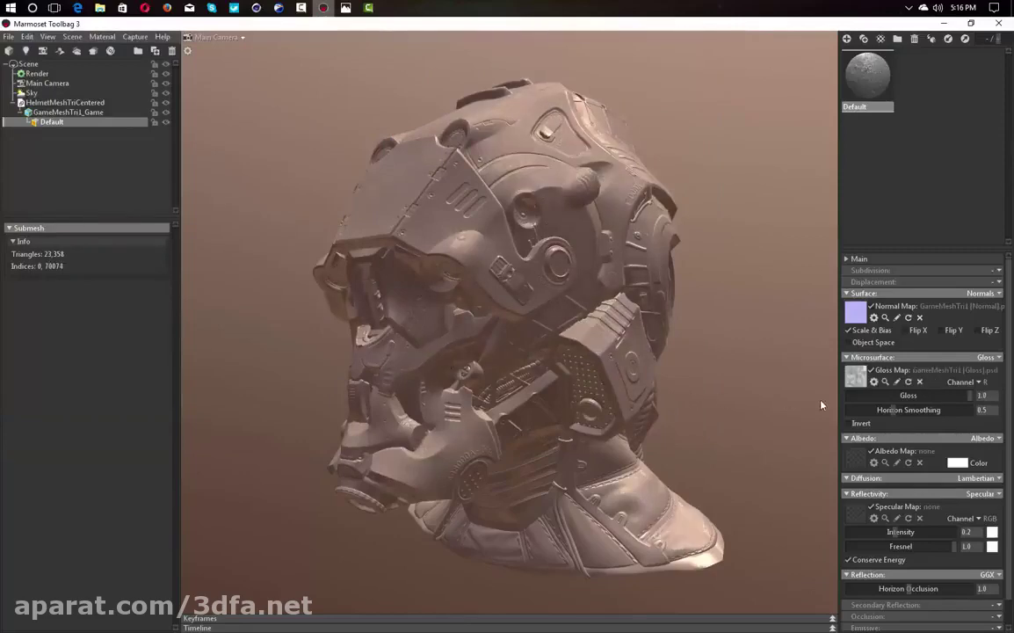
left_click(849, 423)
left_click_drag(615, 351, 728, 420)
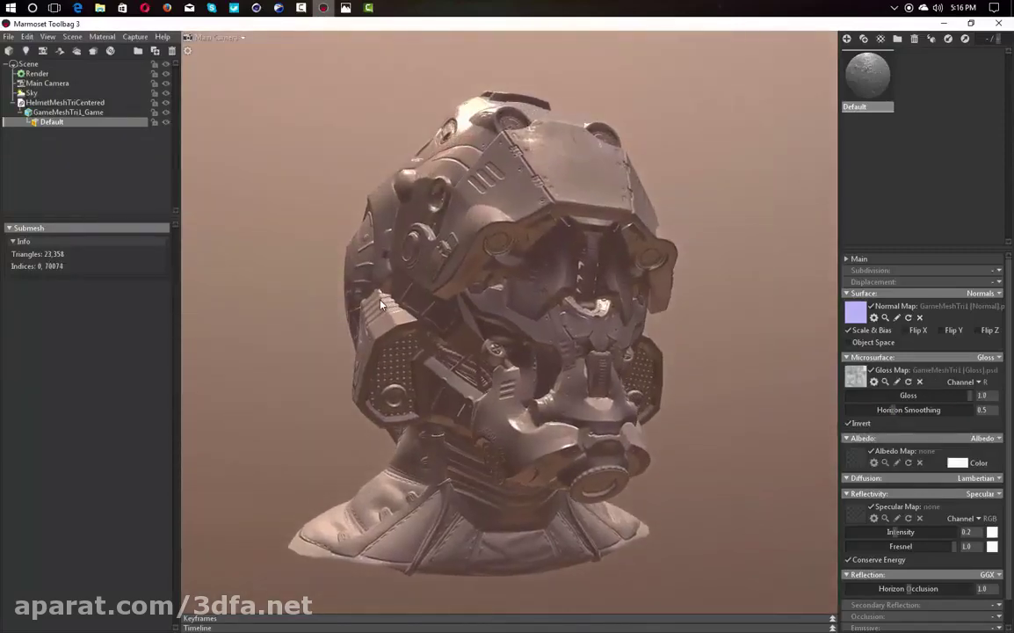
Load GameMeshTri1 [Albedo].psd as the albedo map and GameMeshTri1 [Specular].psd as the specular map.
left_click(849, 459)
double_click(211, 123)
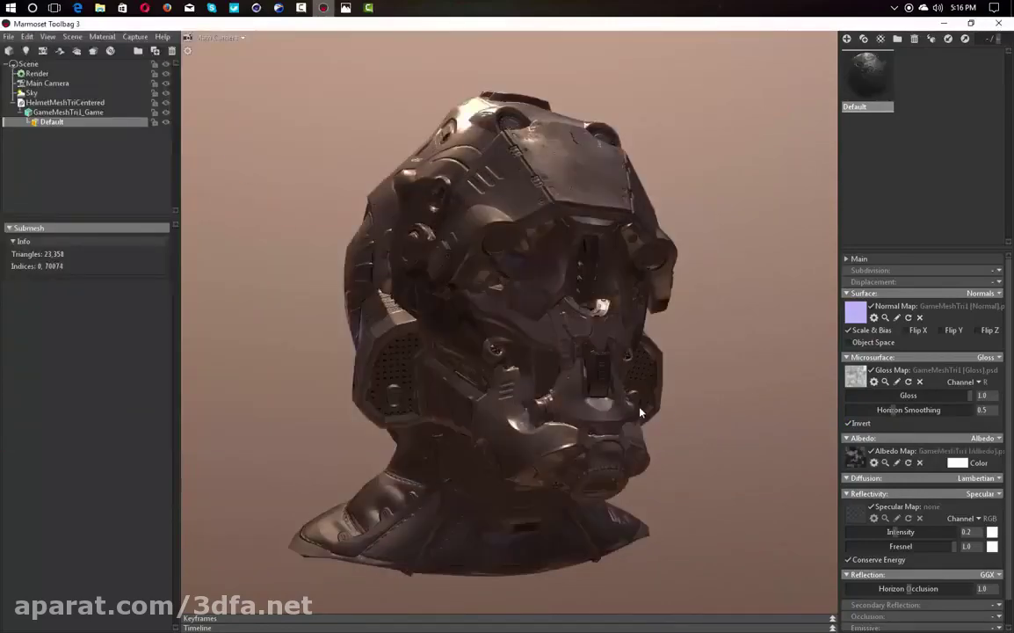
left_click(859, 520)
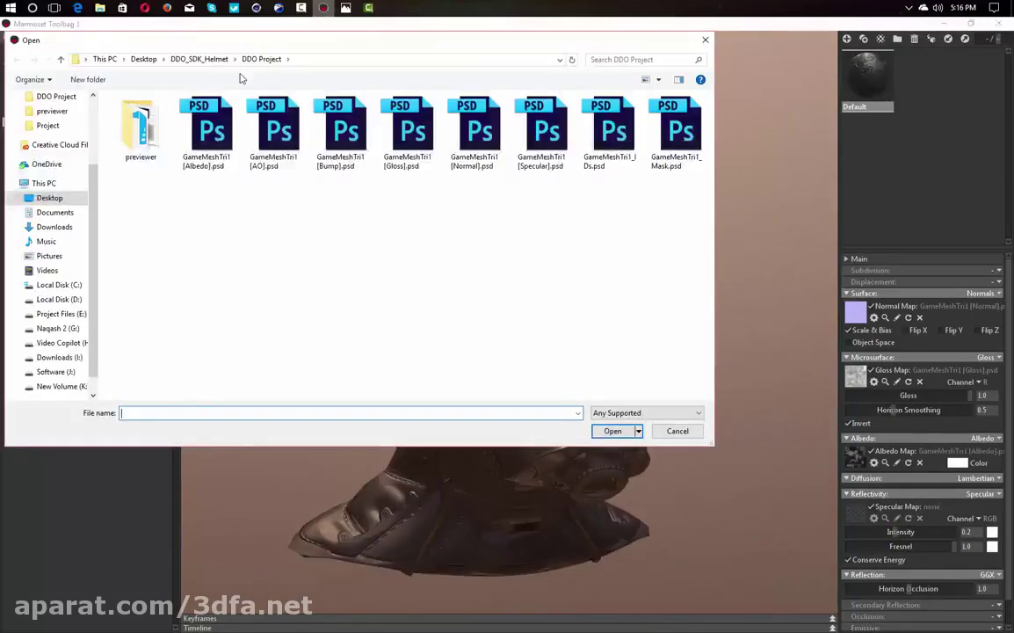
double_click(542, 132)
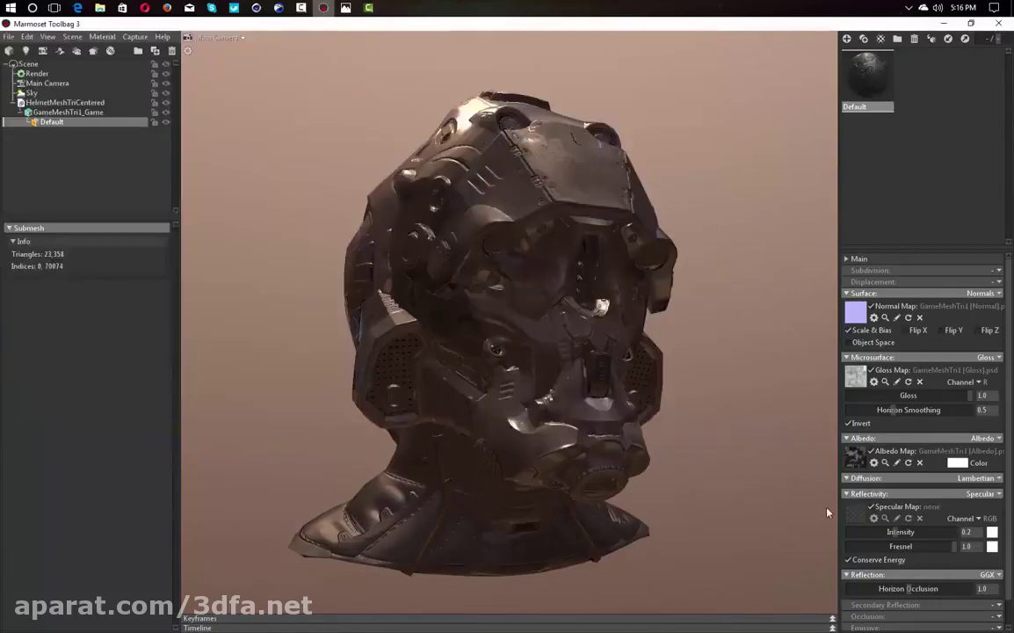
Enable Occlusion on the material and load GameMeshTri1 [AO].psd as its occlusion map.
left_click(999, 618)
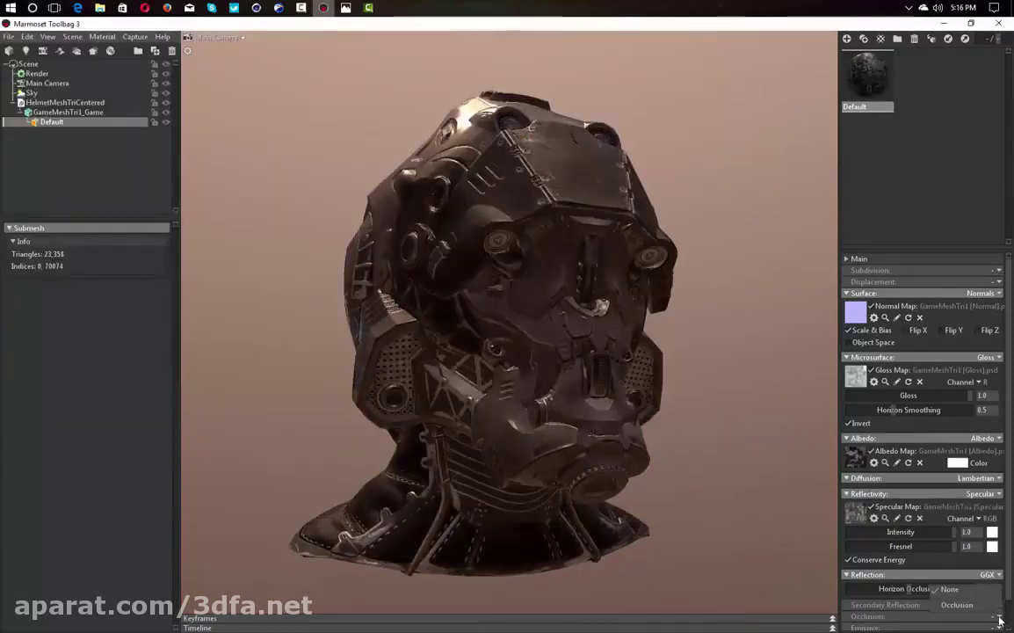
left_click(957, 604)
left_click(861, 627)
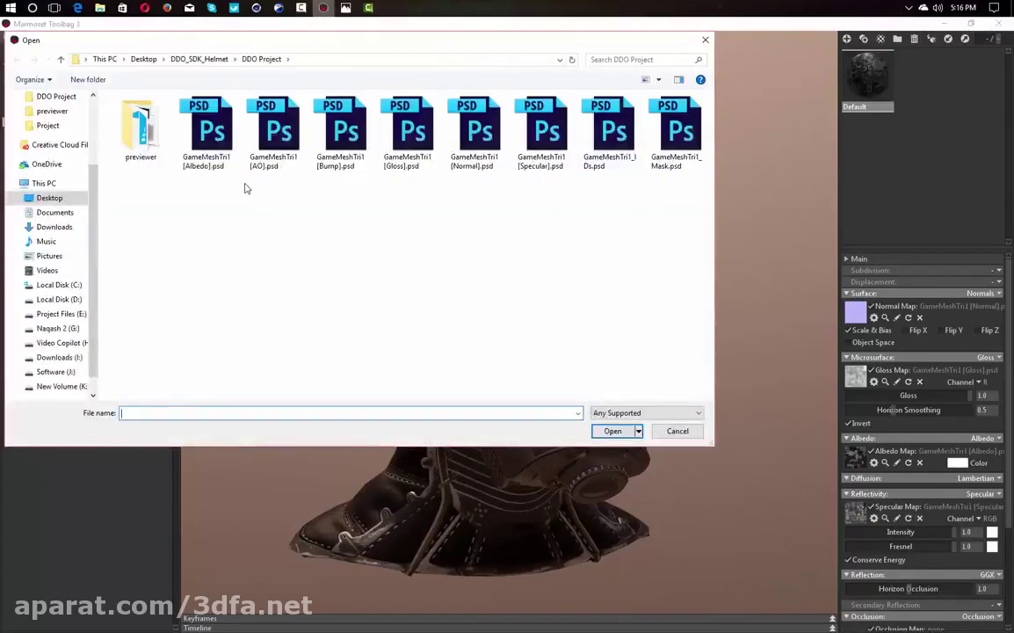
double_click(273, 131)
left_click_drag(585, 367, 469, 328)
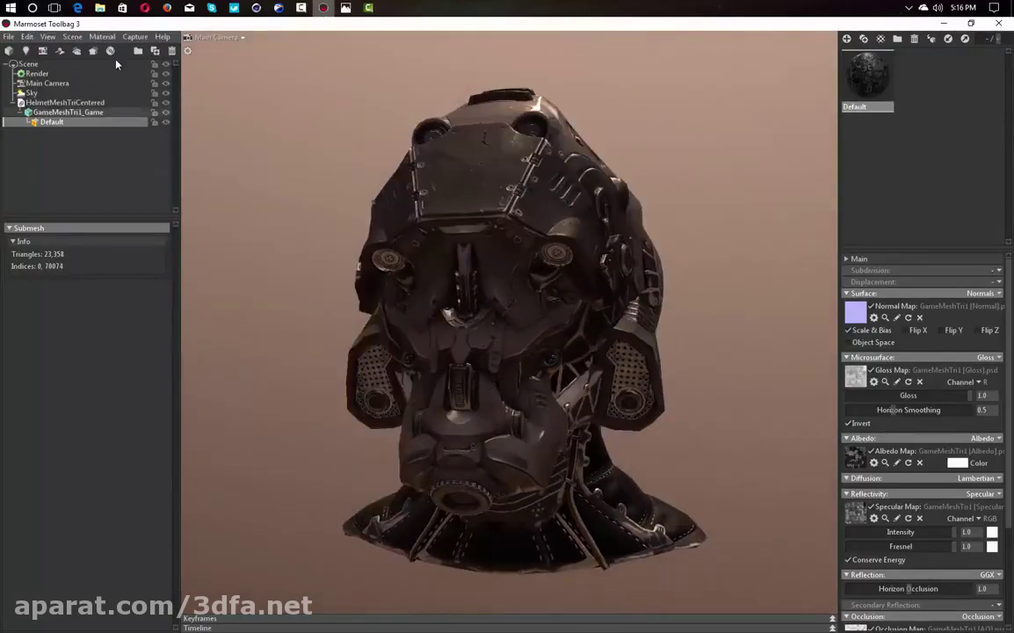
Try several preset skies on the helmet scene, including Indoor Fluorescents, Uffizi Gallery and St Nicholas Church, and apply Desert Road.
left_click(53, 92)
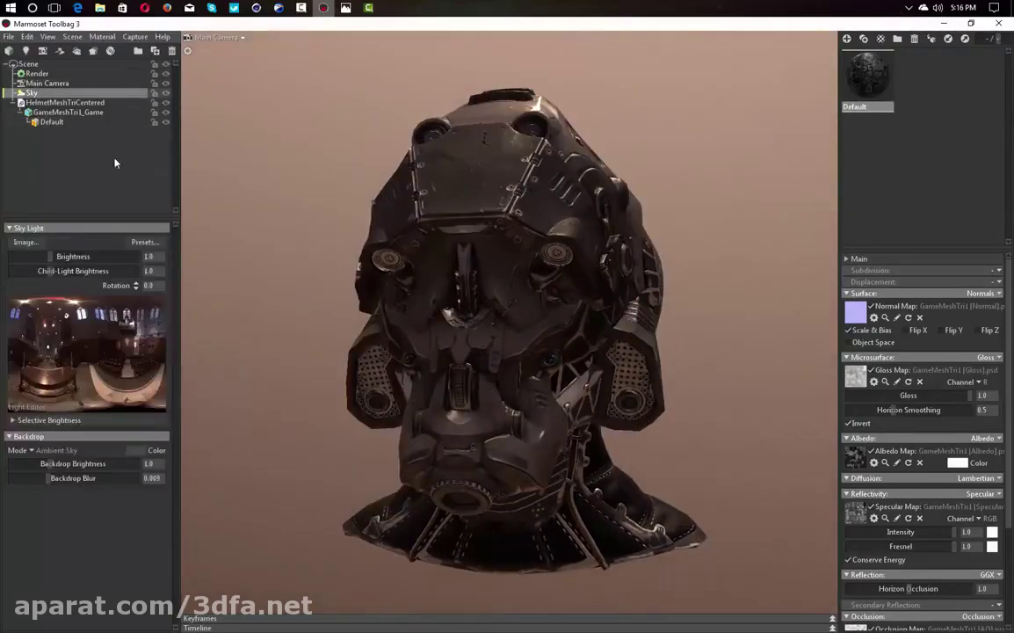
left_click(160, 246)
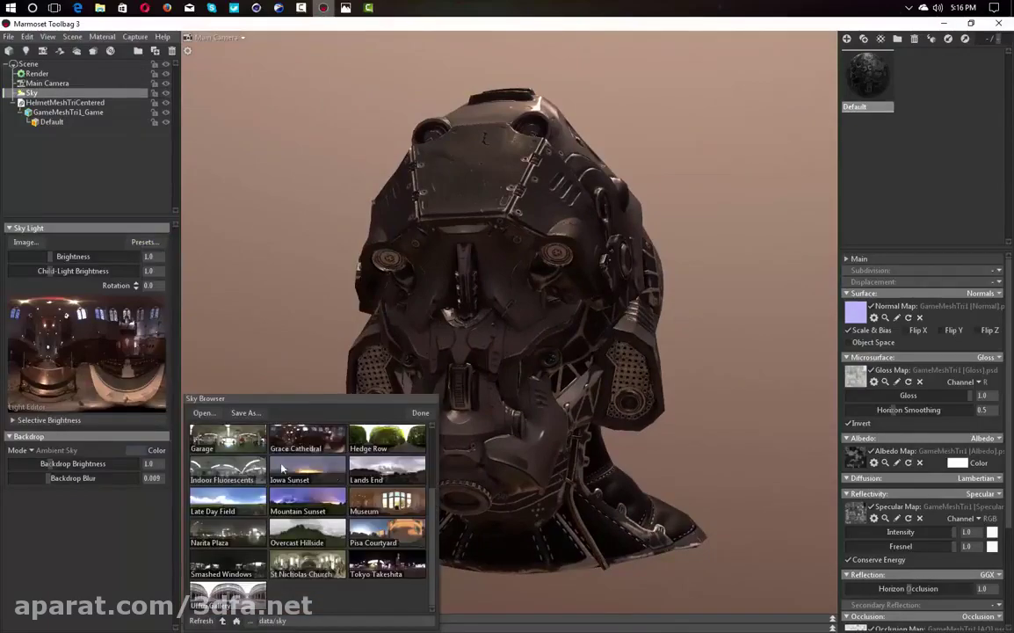
left_click(216, 472)
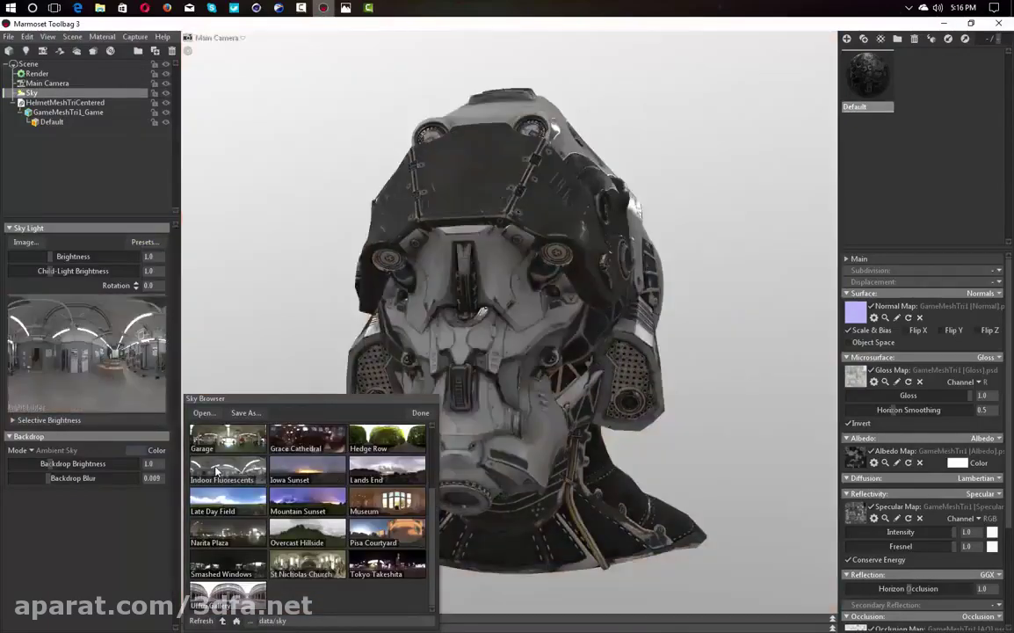
left_click(224, 586)
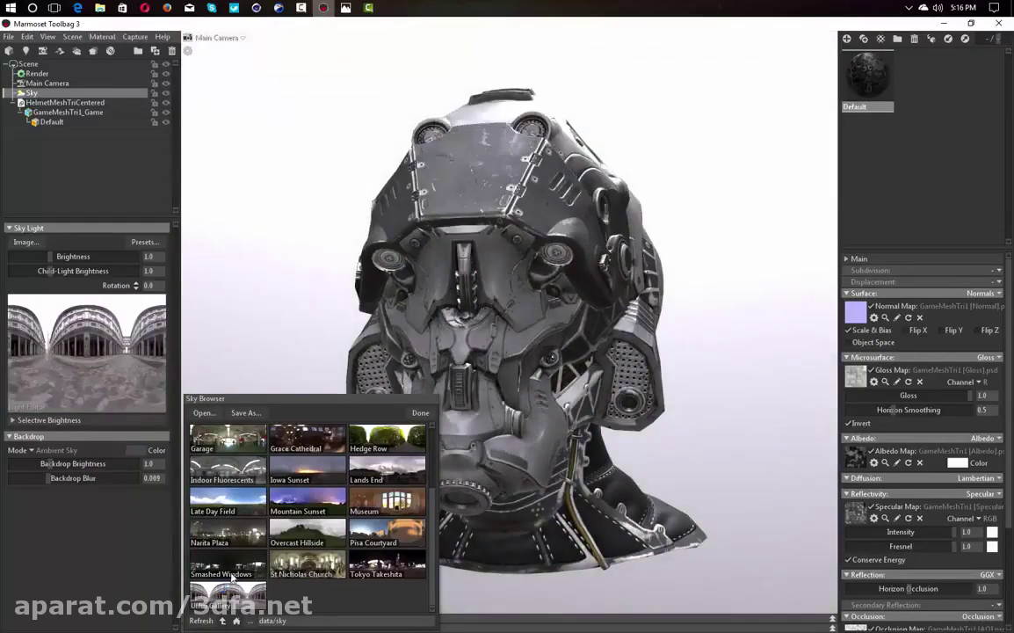
left_click(369, 565)
left_click(311, 559)
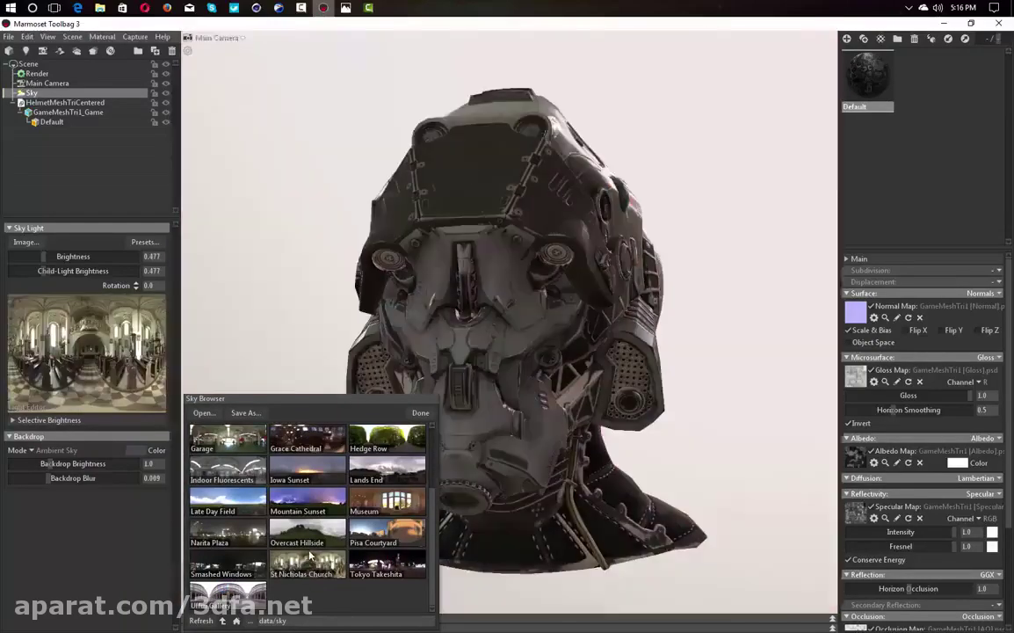
scroll(340, 536, "up", 2)
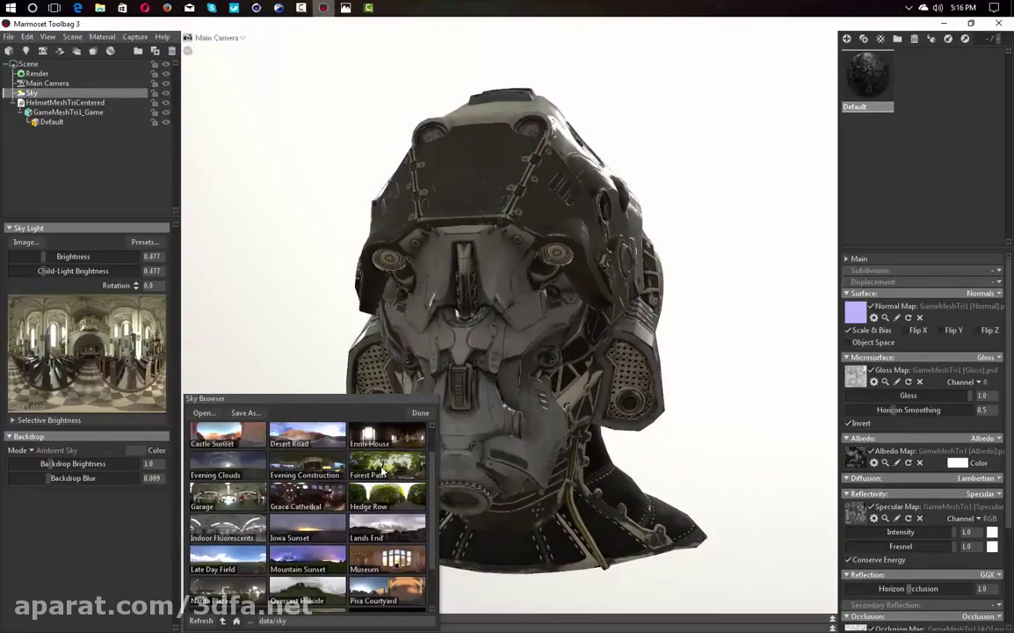
left_click(382, 472)
left_click(325, 468)
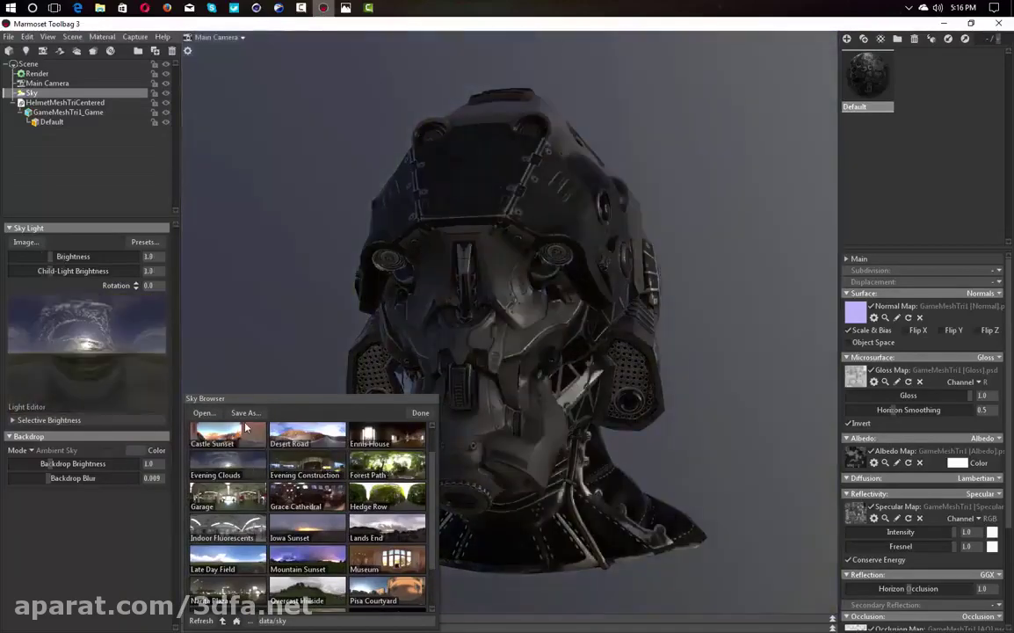
left_click(338, 433)
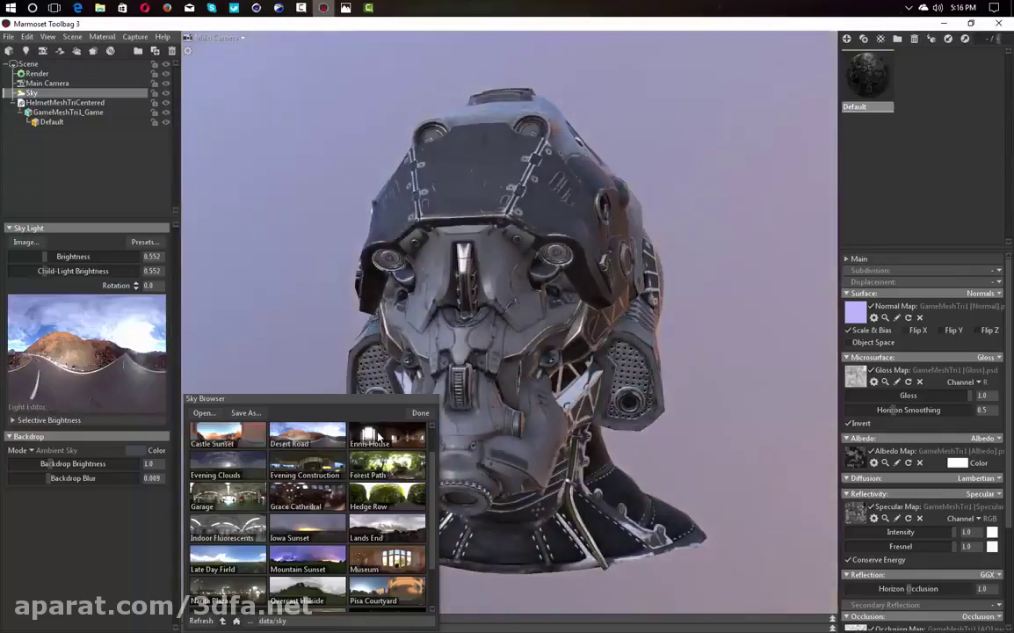
left_click(404, 440)
left_click(308, 433)
left_click(427, 414)
left_click_drag(398, 385, 462, 395)
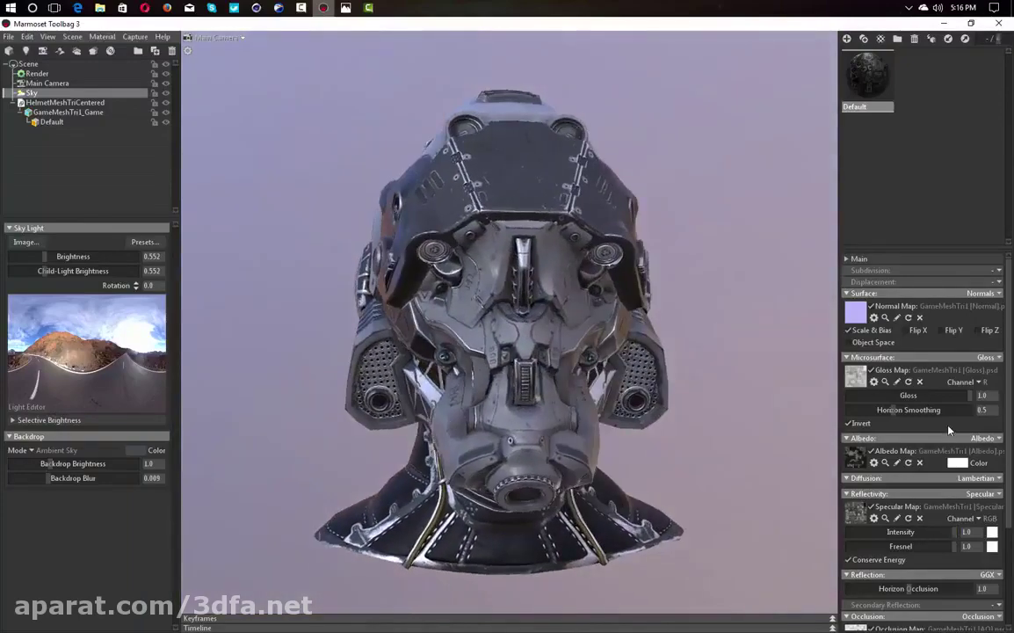
Try a Gloss value of 0.094 on the helmet material and inspect the helmet's side up close.
left_click_drag(955, 396, 768, 395)
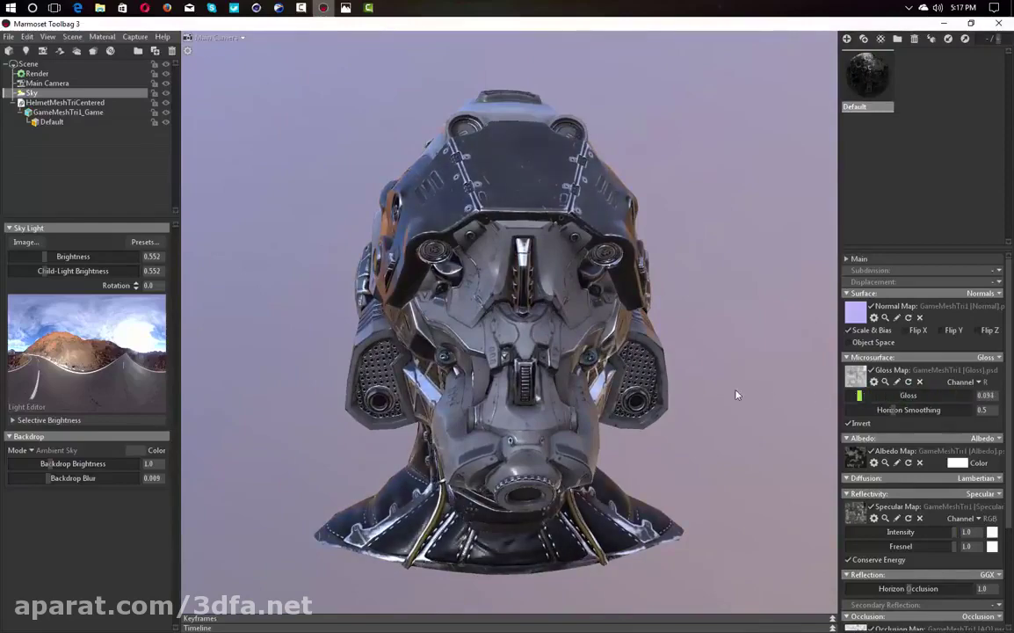
left_click_drag(484, 404, 456, 422)
scroll(456, 422, "up", 6)
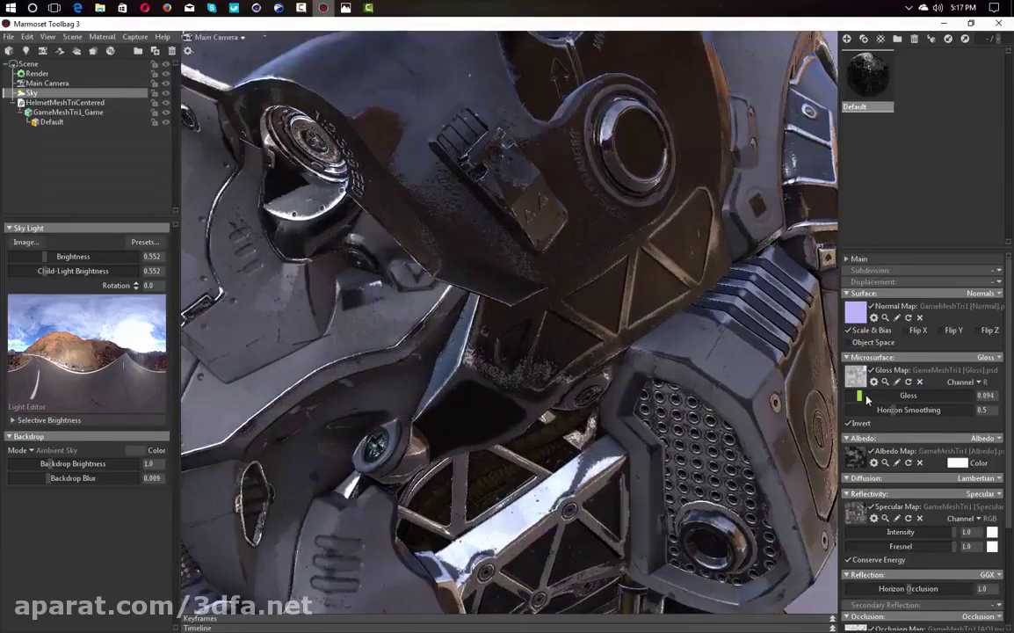
Set the helmet material's Gloss to 0.866 and check the result on the helmet's side.
left_click_drag(861, 396, 954, 396)
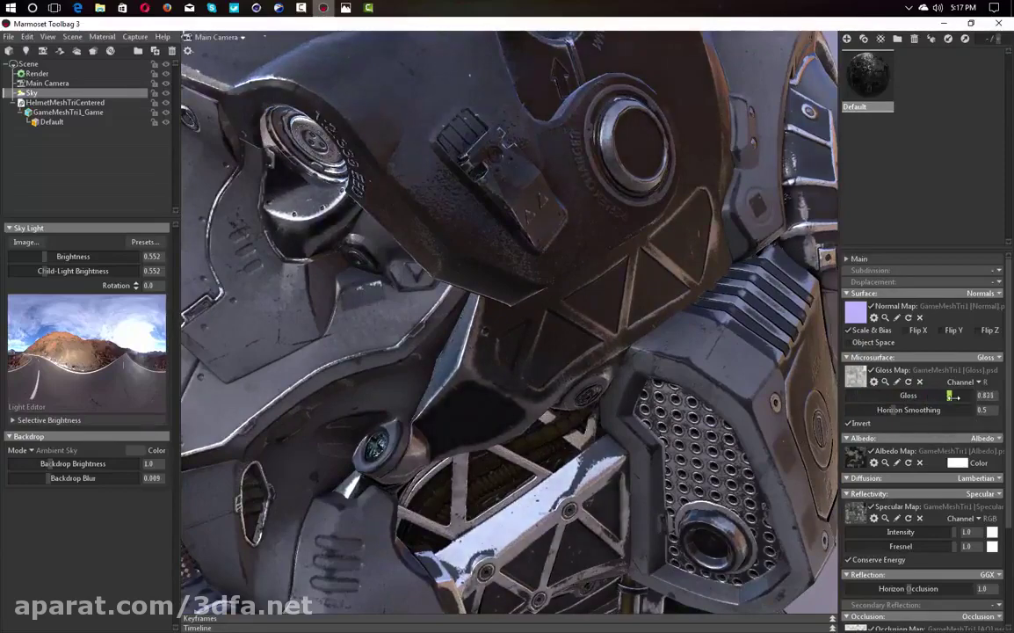
right_click_drag(455, 413, 458, 438)
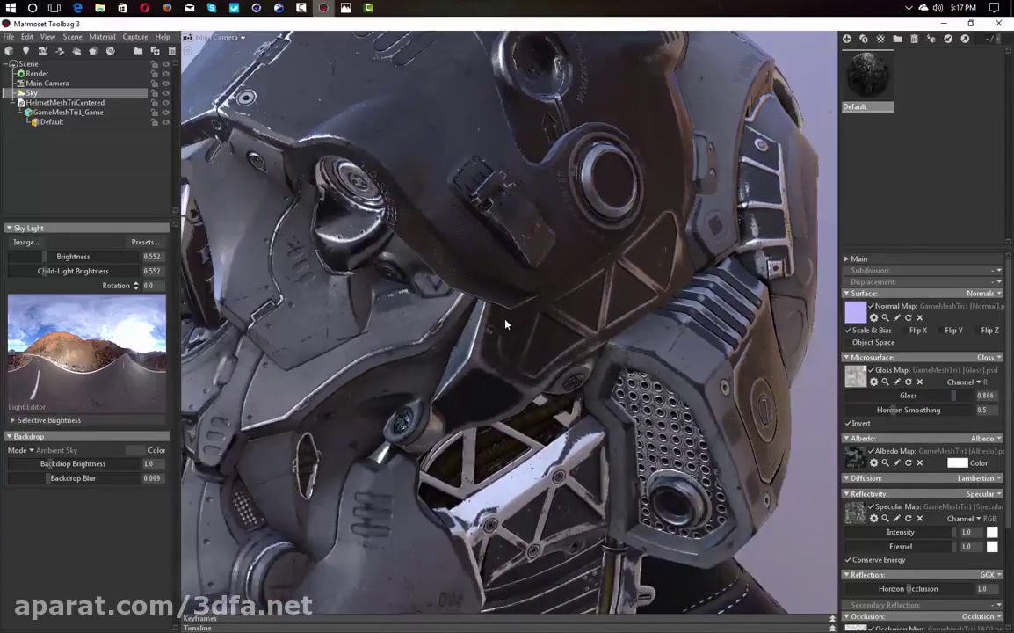
middle_click_drag(504, 333, 508, 300)
scroll(508, 301, "down", 5)
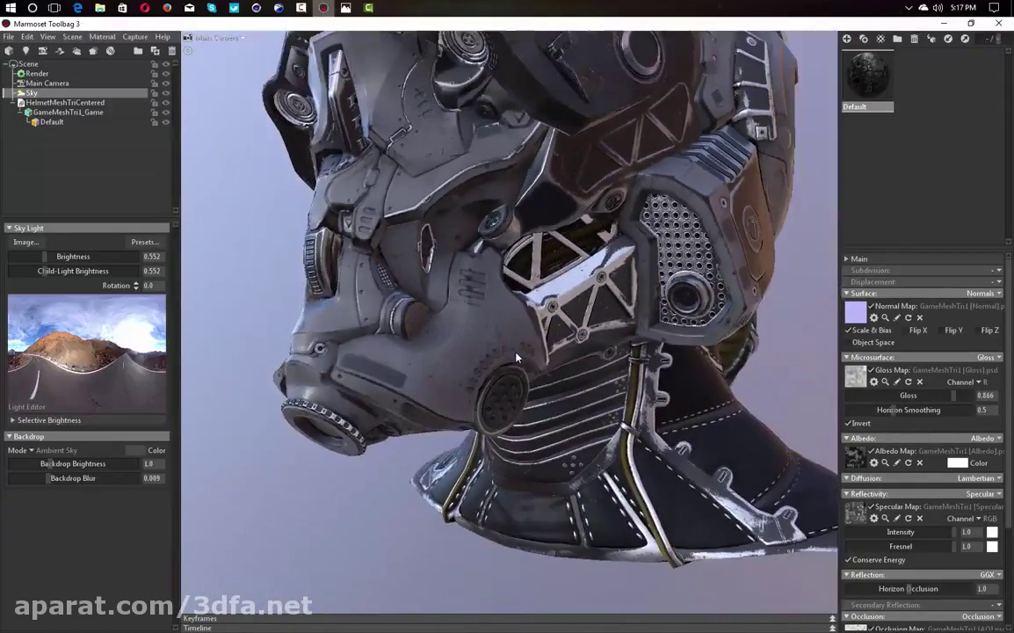
Set the sky backdrop to Blurred Sky with Backdrop Brightness 0.012 and Backdrop Blur 0.025.
mouse_move(492, 251)
left_mouse_down()
mouse_move(510, 199)
mouse_move(500, 263)
left_mouse_up()
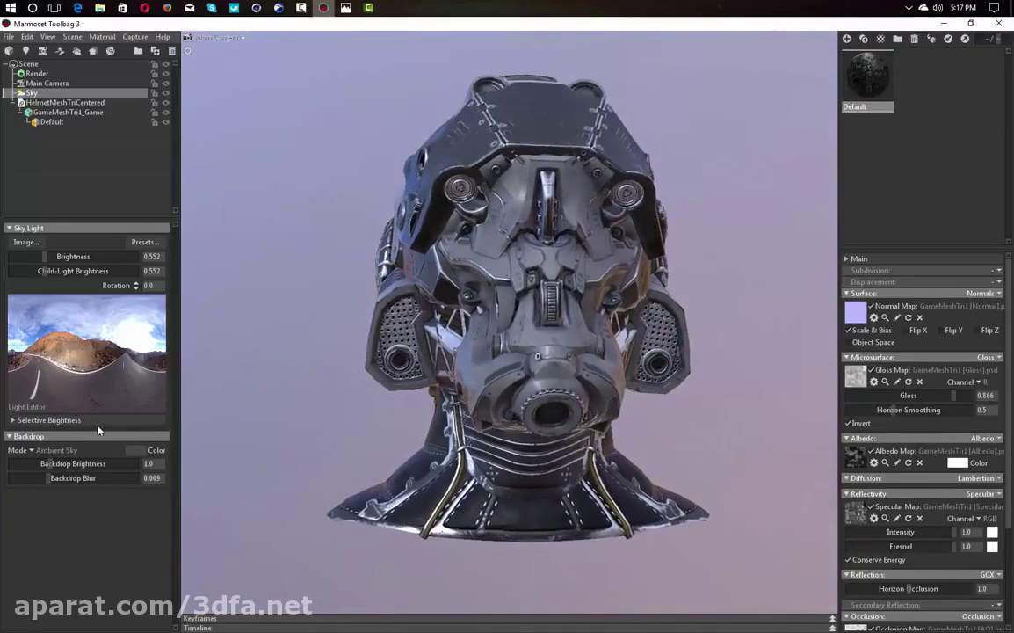
left_click(31, 453)
left_click(59, 470)
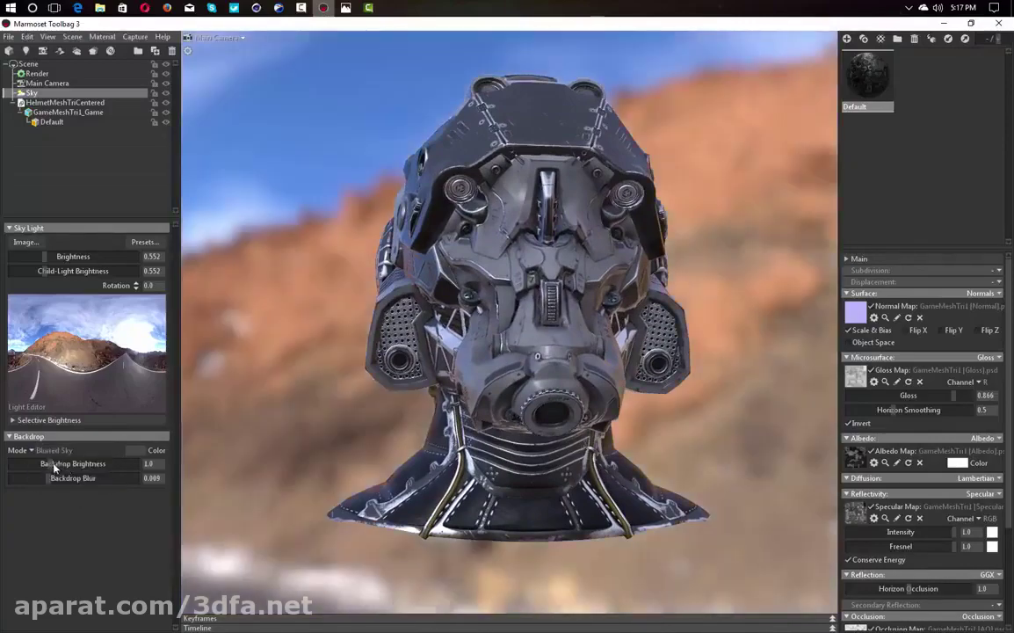
left_click_drag(54, 464, 75, 478)
middle_click_drag(509, 439, 497, 490)
mouse_move(509, 438)
left_mouse_down()
mouse_move(497, 438)
mouse_move(519, 437)
mouse_move(498, 464)
mouse_move(499, 434)
left_mouse_up()
scroll(522, 434, "up", 2)
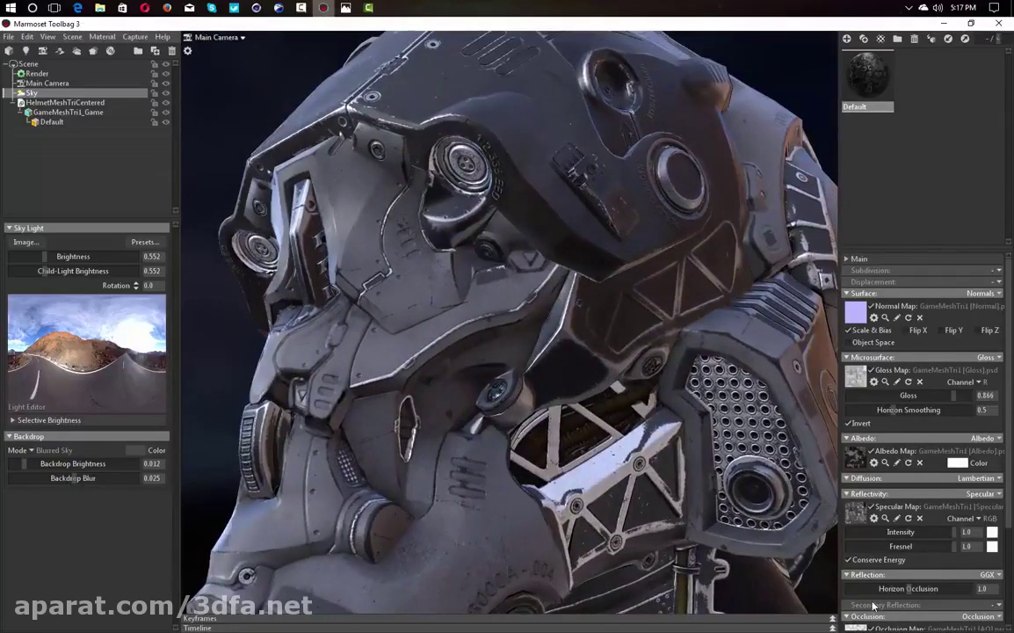
Reduce the helmet material's specular Intensity to 0.52 and check the helmet from the front and side.
scroll(874, 606, "down", 5)
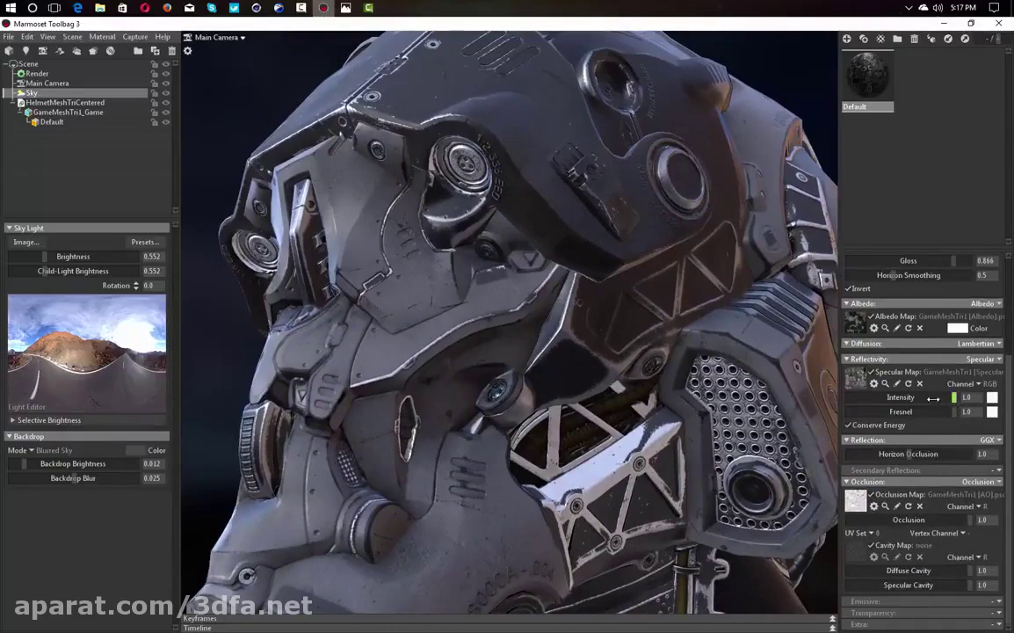
mouse_move(935, 398)
left_mouse_down()
mouse_move(907, 397)
mouse_move(924, 397)
left_mouse_up()
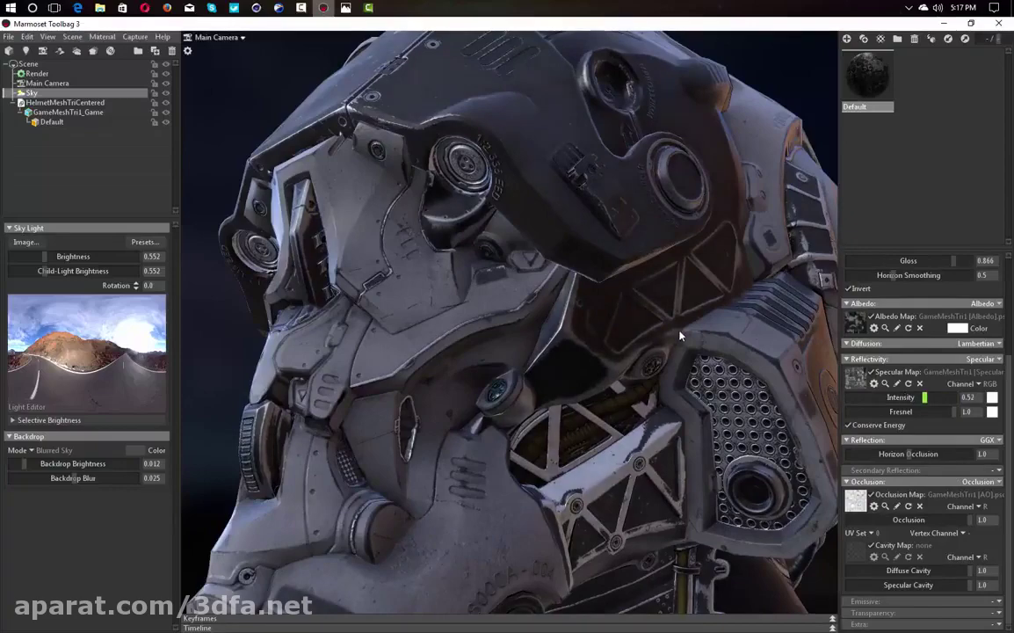
scroll(679, 336, "down", 5)
mouse_move(559, 307)
left_mouse_down()
mouse_move(472, 314)
mouse_move(661, 355)
mouse_move(675, 396)
mouse_move(738, 387)
mouse_move(490, 307)
mouse_move(614, 351)
mouse_move(552, 310)
left_mouse_up()
left_click_drag(490, 274, 544, 306)
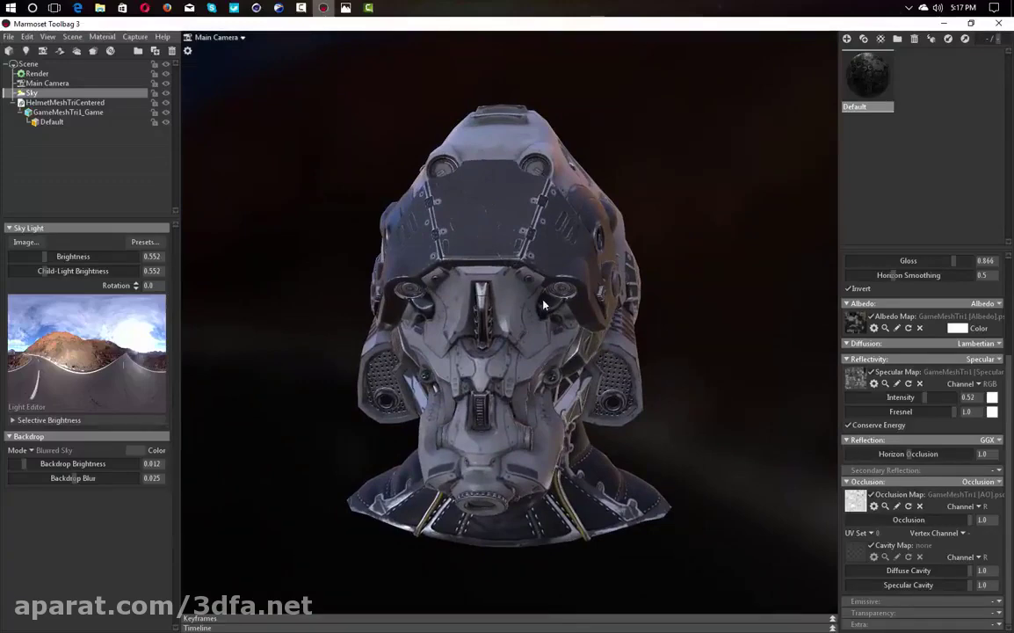
left_click_drag(598, 345, 684, 321)
mouse_move(549, 325)
left_mouse_down()
mouse_move(477, 288)
mouse_move(439, 281)
mouse_move(398, 292)
mouse_move(490, 252)
mouse_move(487, 292)
mouse_move(542, 325)
left_mouse_up()
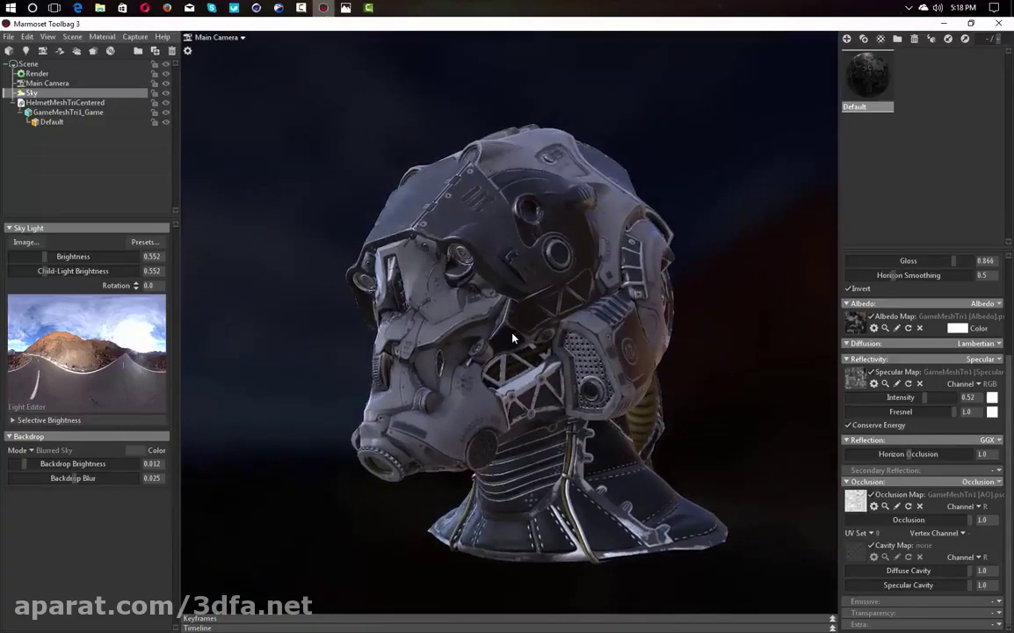
left_click_drag(452, 339, 717, 264)
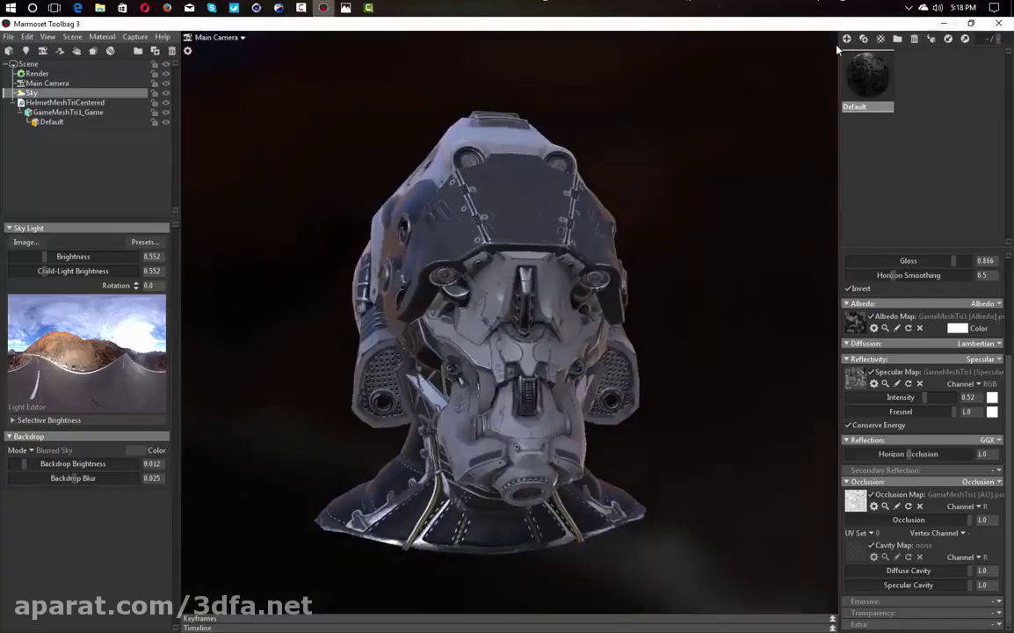
Try a fog object with a Distance of 1000 in the helmet scene, then delete it.
left_click(72, 52)
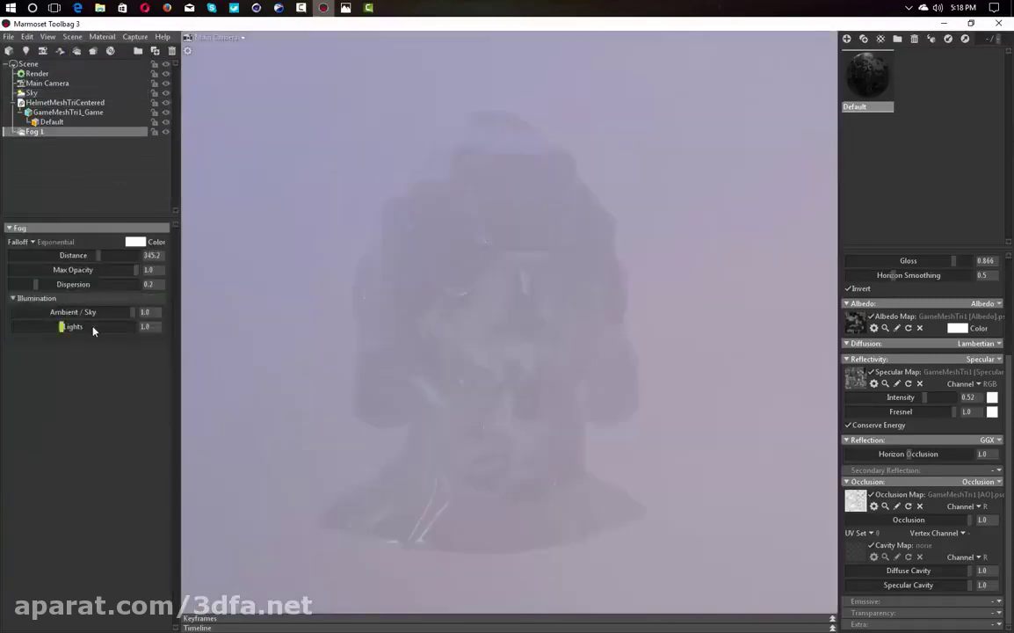
left_click_drag(98, 255, 148, 261)
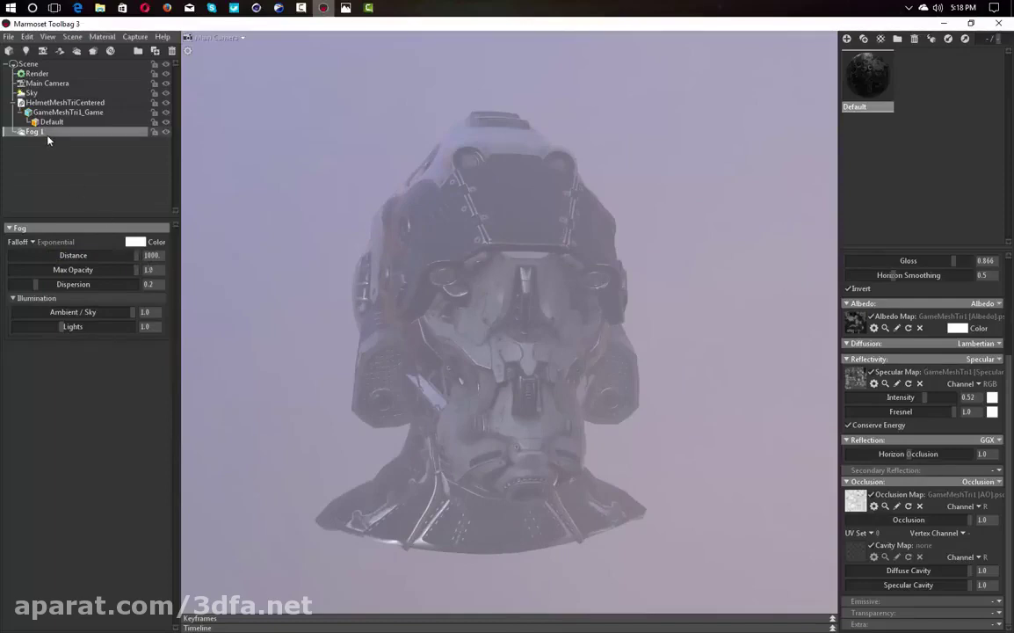
key("Delete")
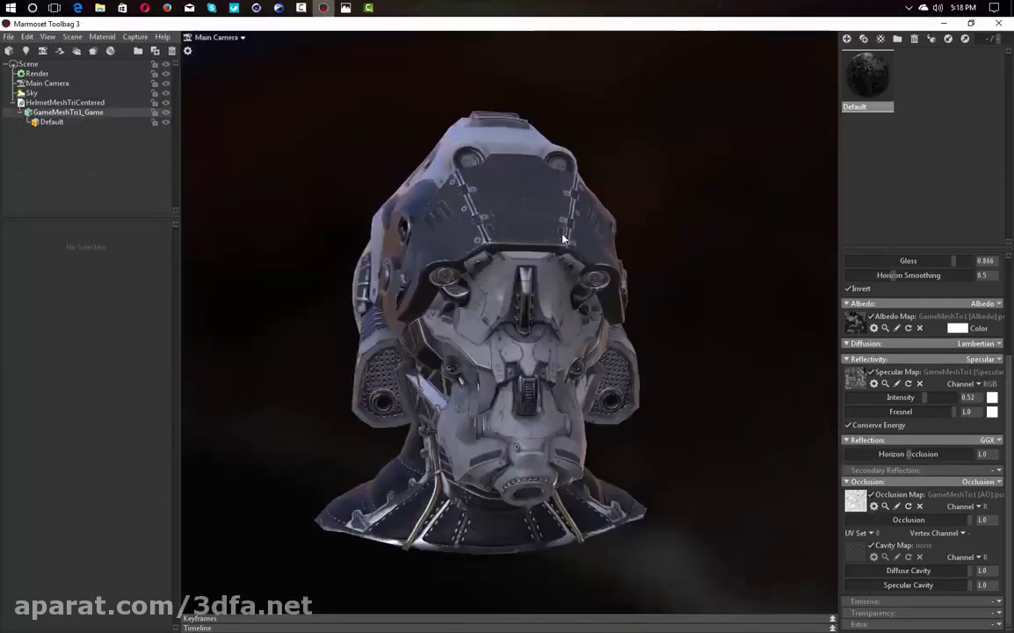
Select the GameMeshTri1_Game mesh and examine the surface detail on the helmet's side, face and forehead plate up close.
left_click(479, 244)
left_click_drag(498, 242, 453, 210)
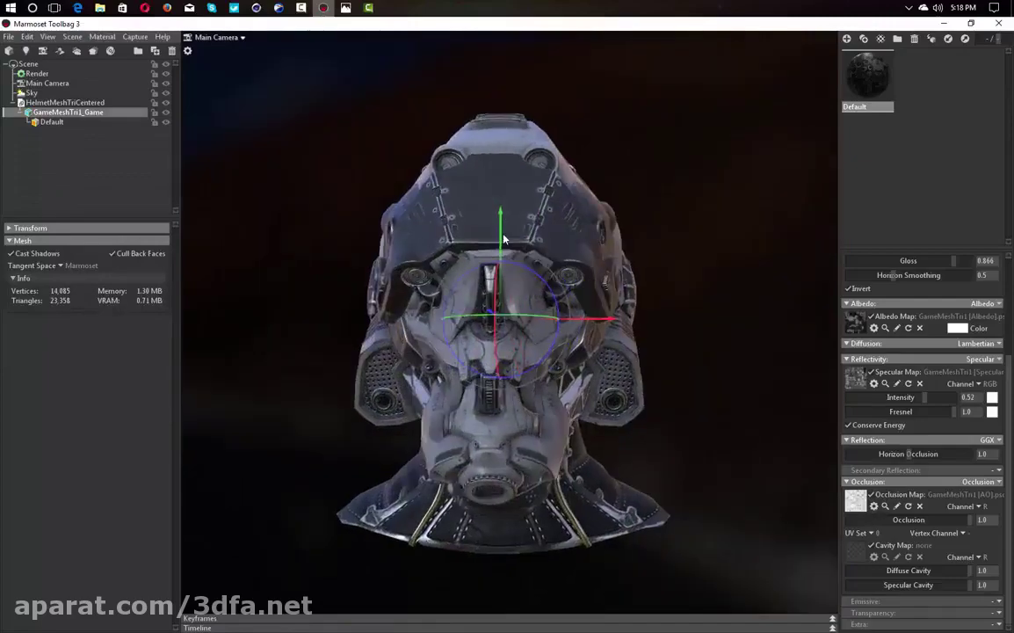
left_click_drag(459, 378, 451, 381)
scroll(453, 383, "up", 4)
middle_click_drag(455, 334, 459, 317)
left_click_drag(459, 318, 459, 308)
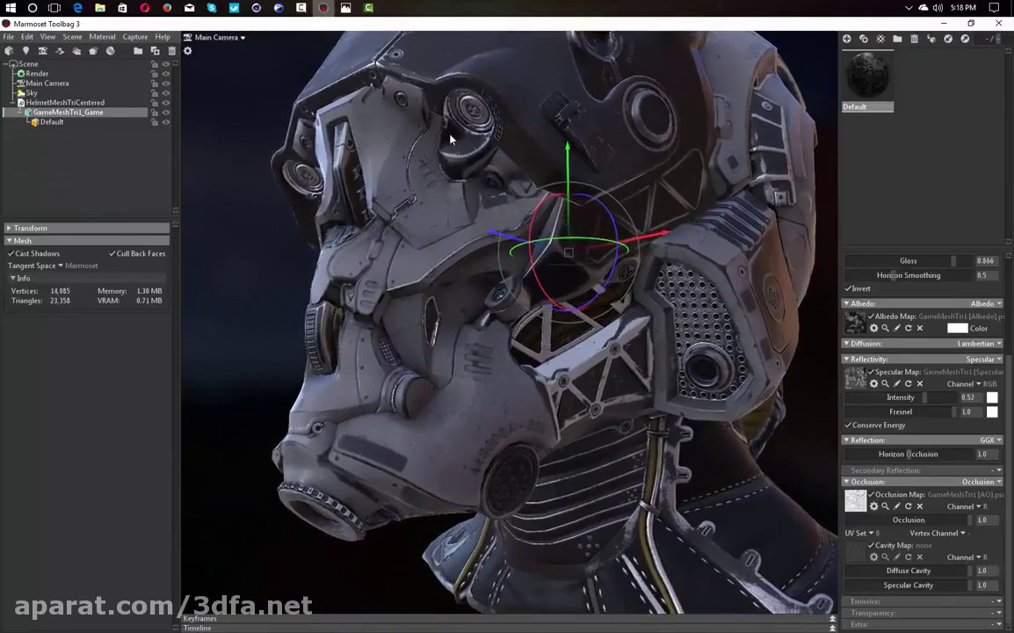
left_click_drag(449, 139, 570, 49)
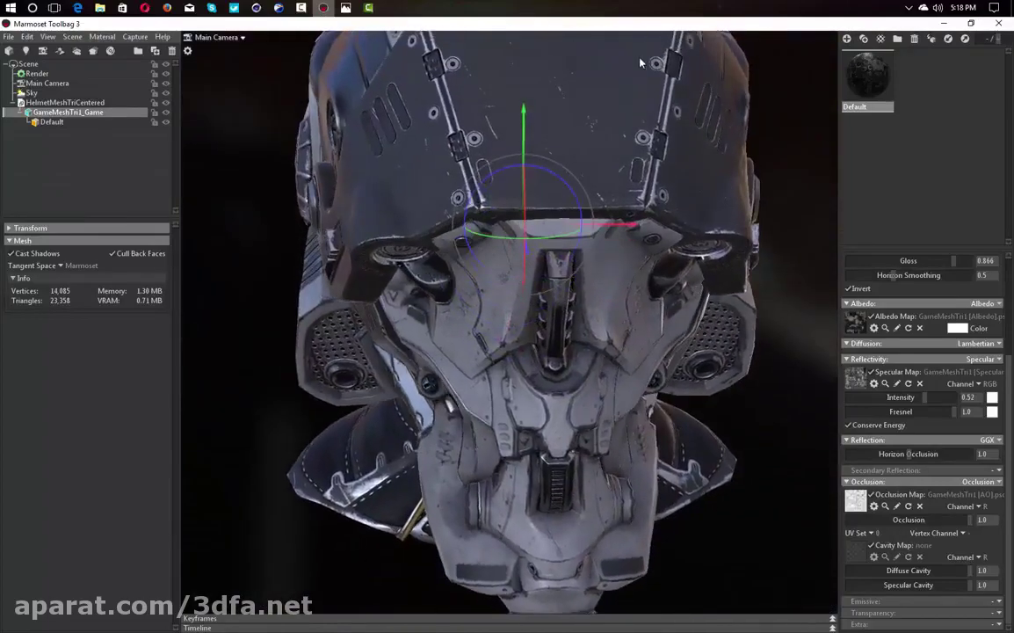
scroll(639, 62, "up", 8)
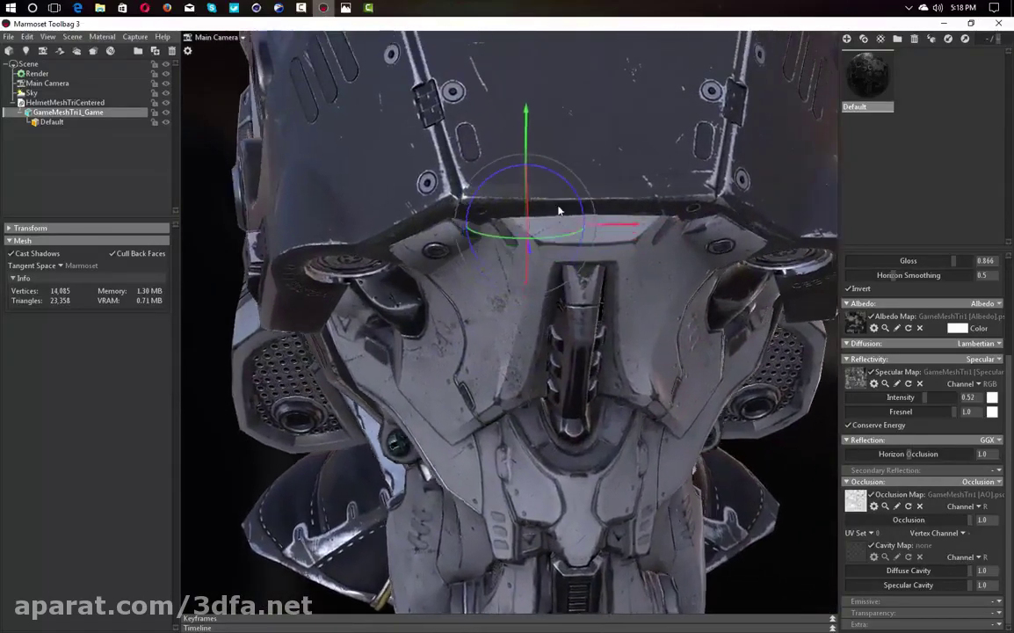
left_click_drag(558, 211, 615, 179)
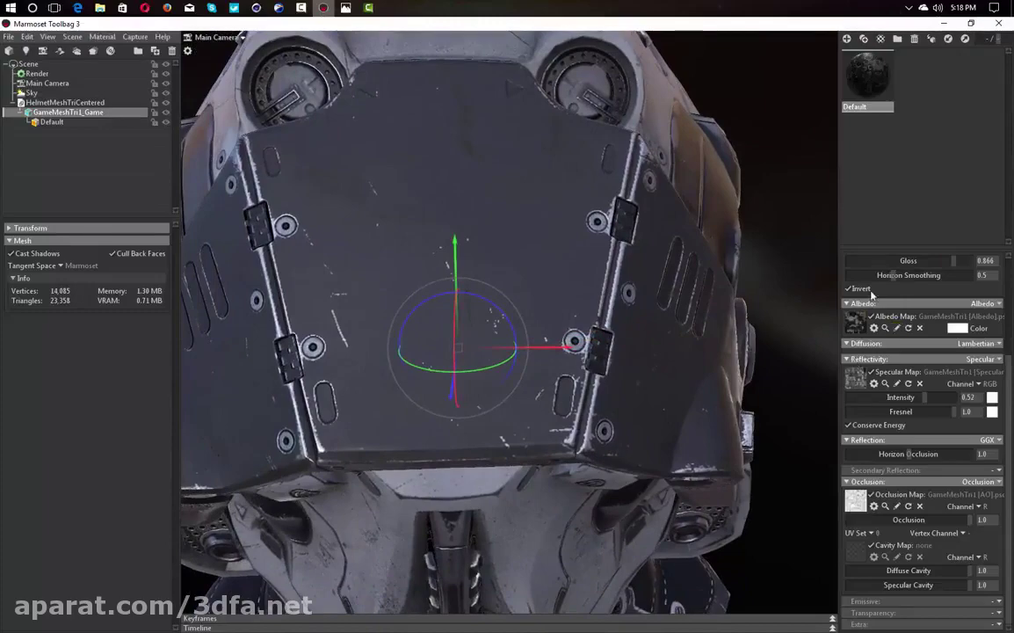
Try GameMeshTri1 [Bump].psd as the material's normal map and inspect the helmet from the front.
scroll(872, 295, "up", 5)
left_click(855, 314)
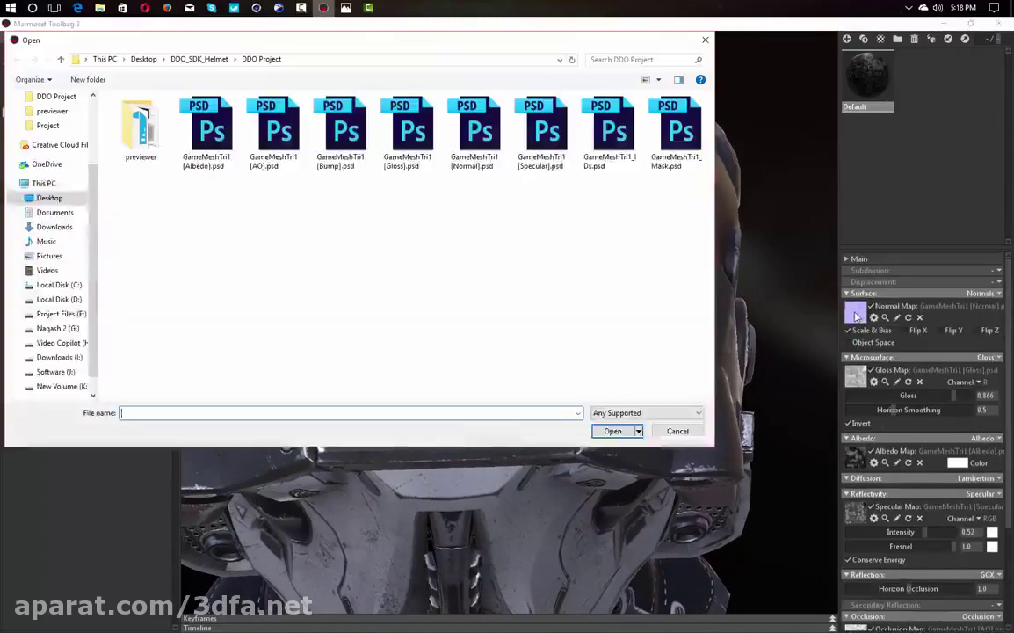
double_click(351, 141)
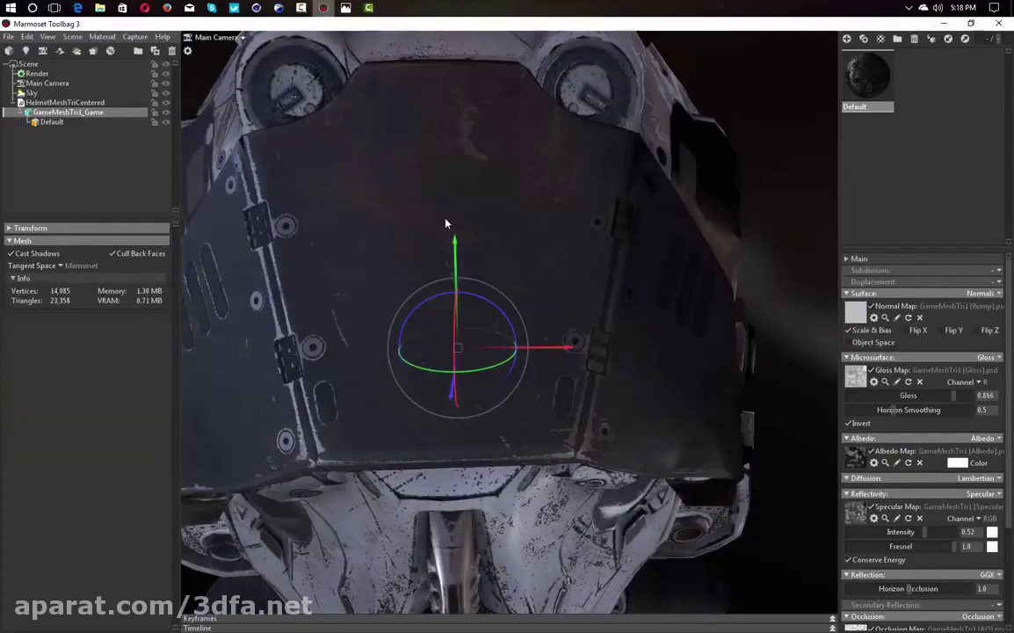
left_click_drag(410, 197, 369, 255)
left_click_drag(428, 237, 460, 236)
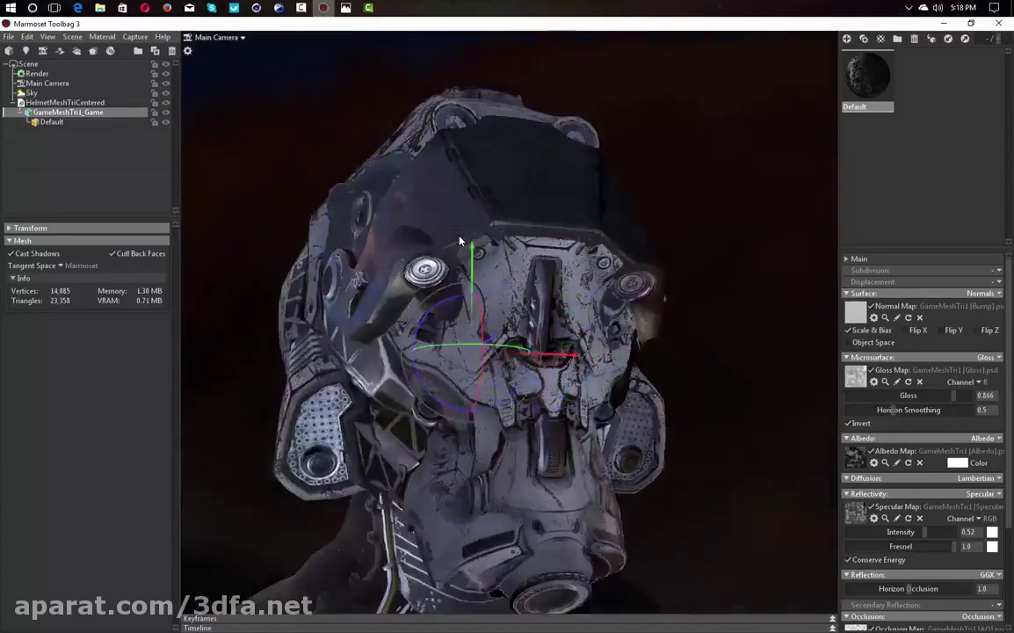
scroll(591, 172, "up", 1)
left_click_drag(591, 176, 803, 284)
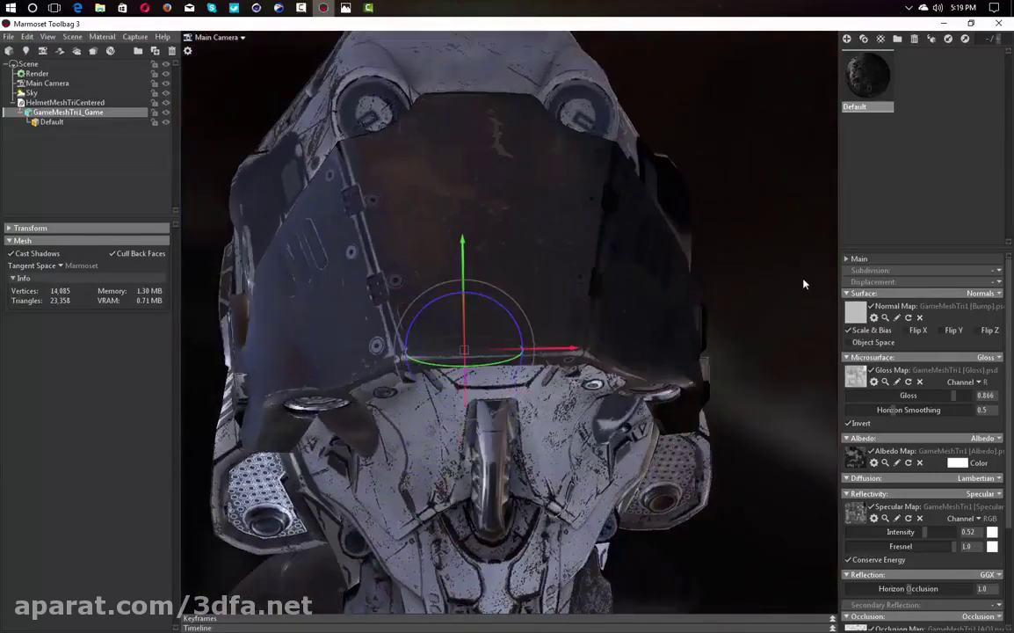
Load GameMeshTri1 [Normal].psd back as the material's normal map and check the helmet's side.
left_click(859, 314)
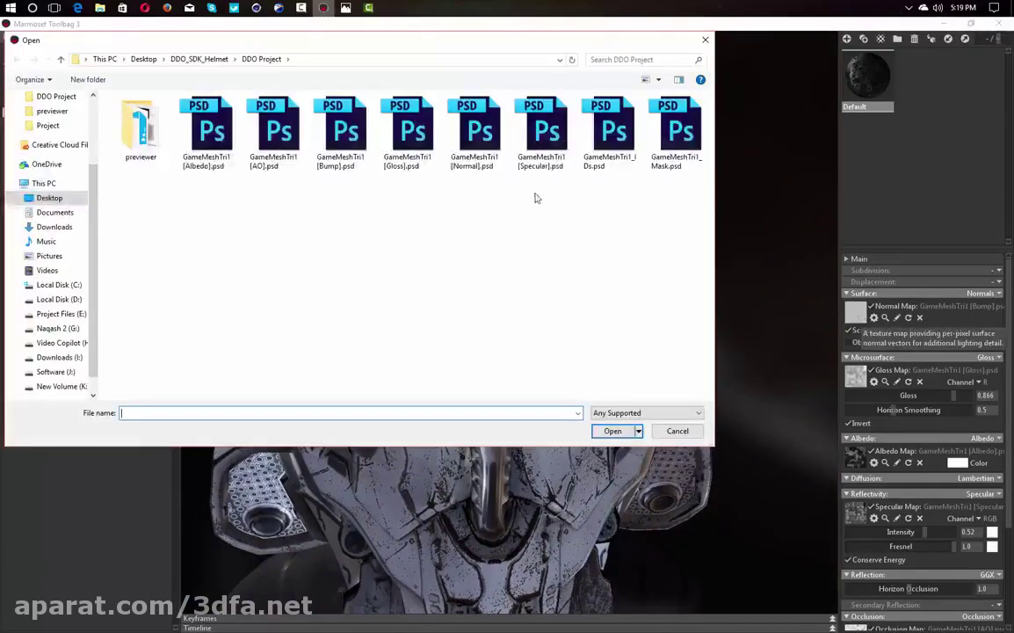
left_click(486, 153)
double_click(485, 153)
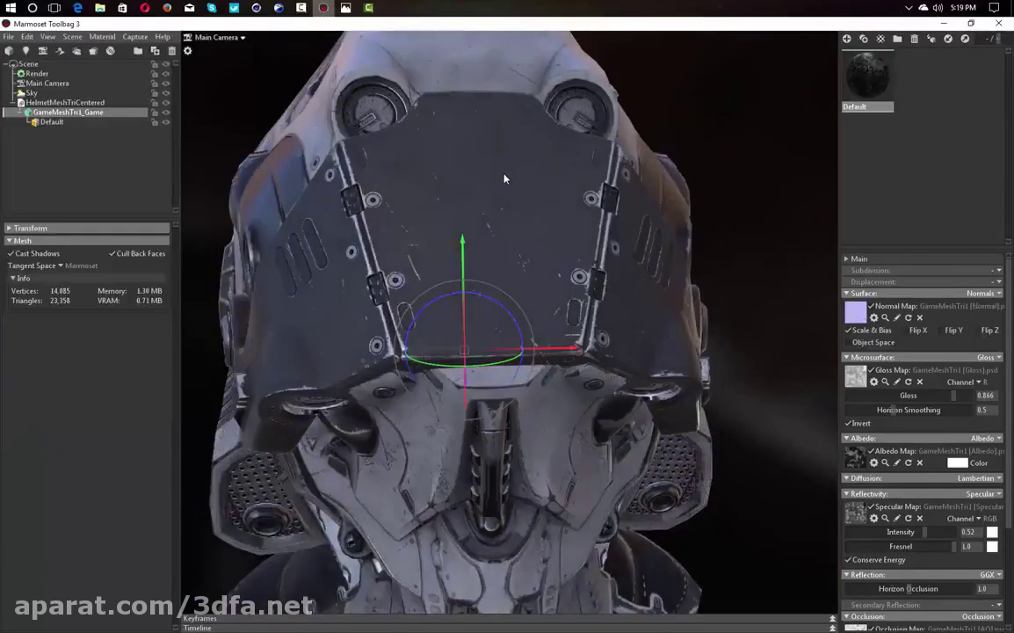
left_click_drag(503, 178, 457, 228)
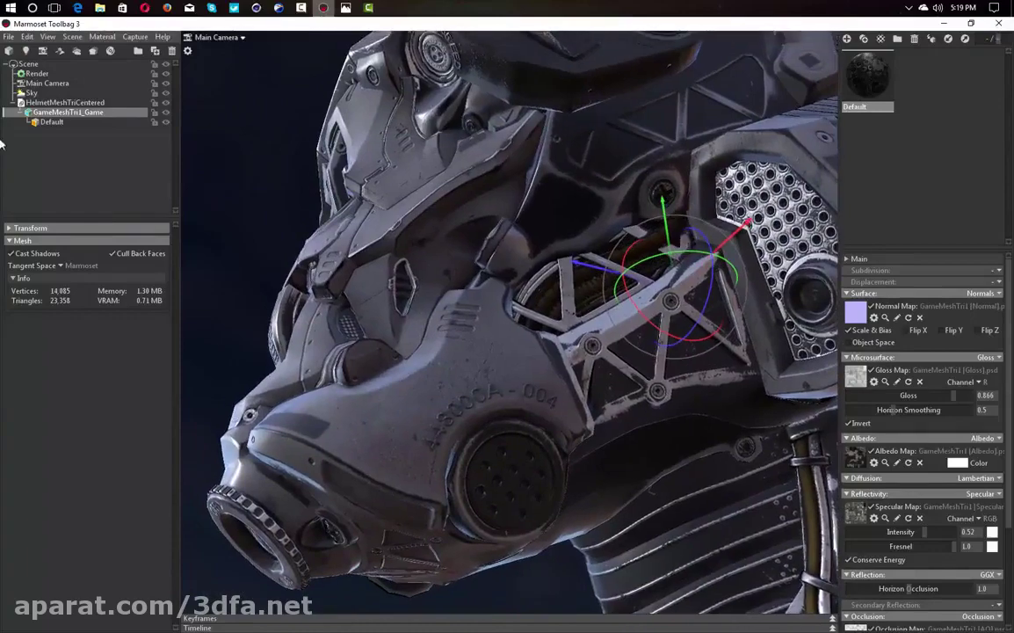
Turn on Safe Frame for the Main Camera, expand its Focus settings and frame the helmet's side.
left_click(35, 83)
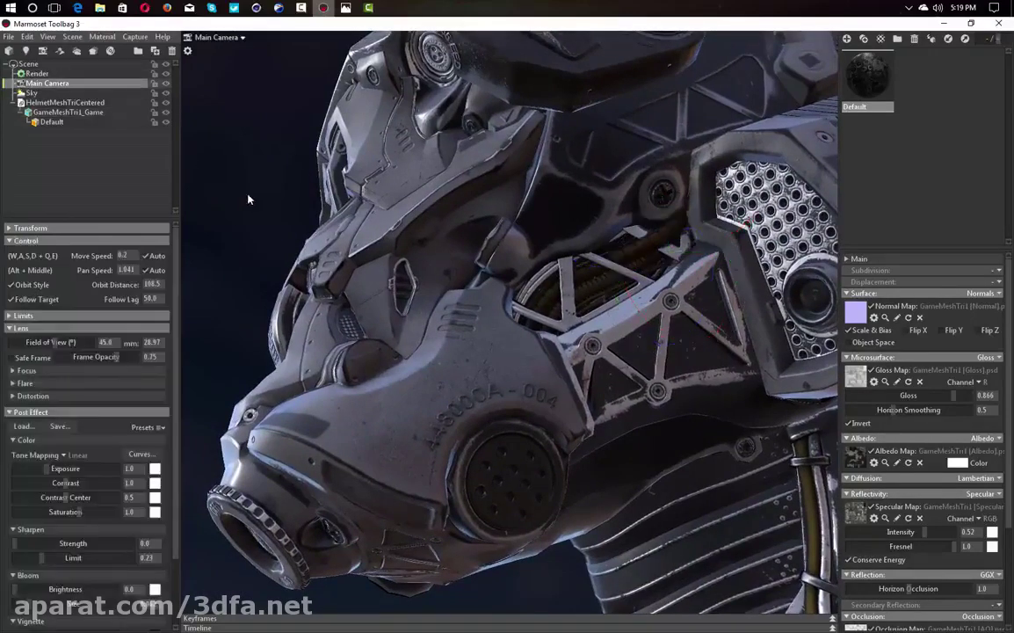
left_click(13, 371)
left_click(12, 357)
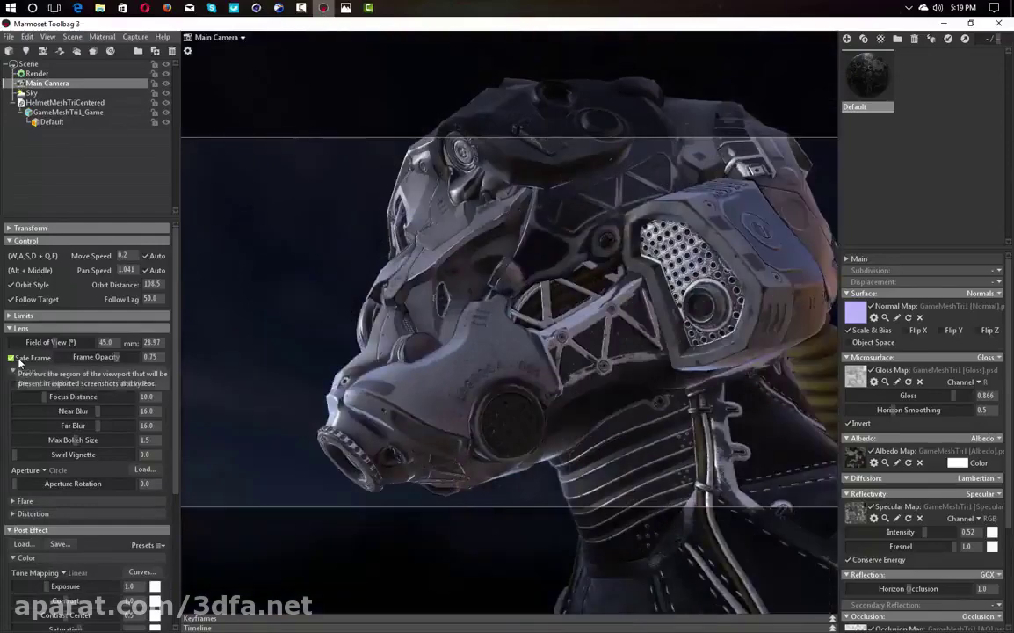
scroll(586, 286, "up", 1)
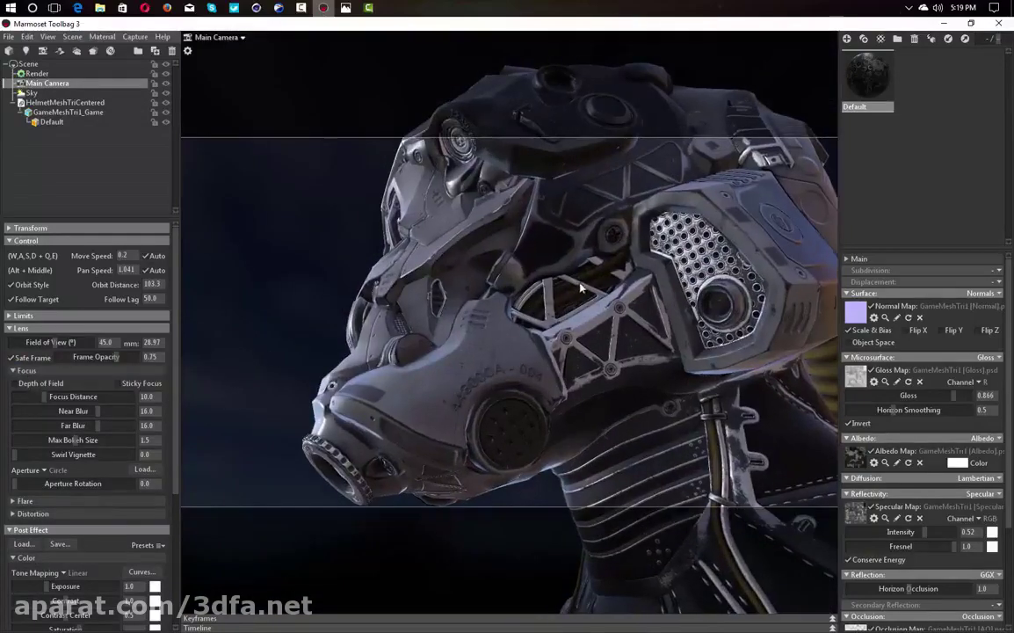
Enable Depth of Field on the Main Camera with a Focus Distance of 66.89 and check the blur on the helmet.
left_click(23, 385)
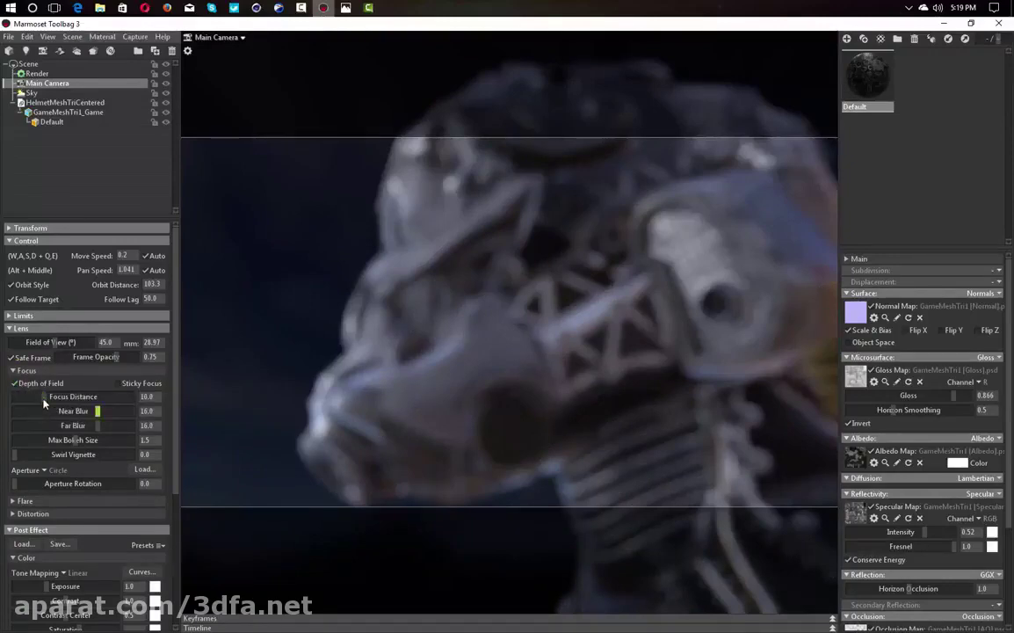
mouse_move(48, 396)
left_mouse_down()
mouse_move(86, 397)
mouse_move(39, 396)
left_mouse_up()
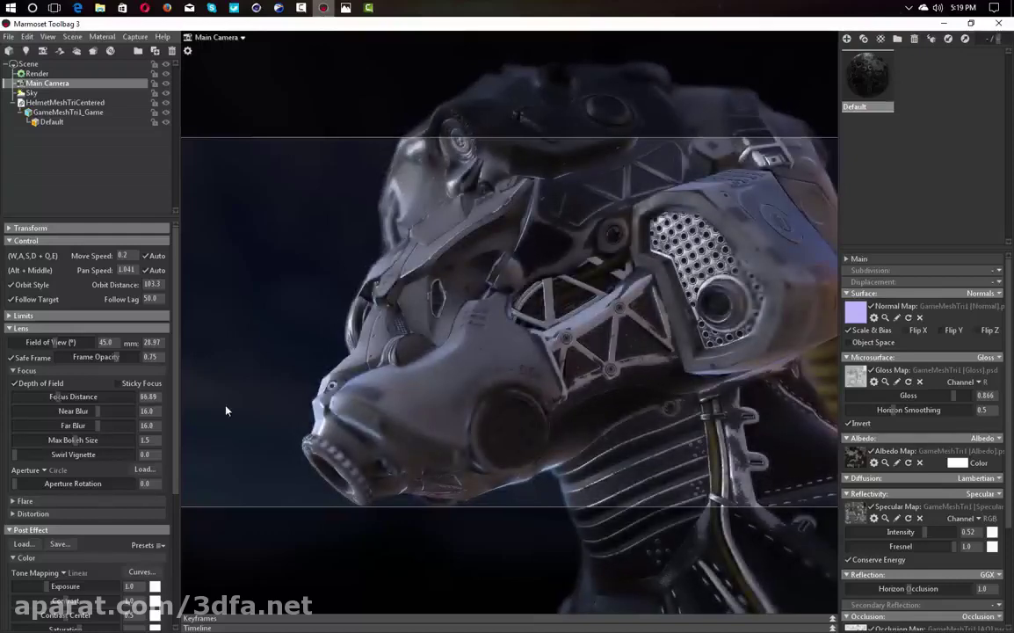
scroll(762, 285, "up", 10)
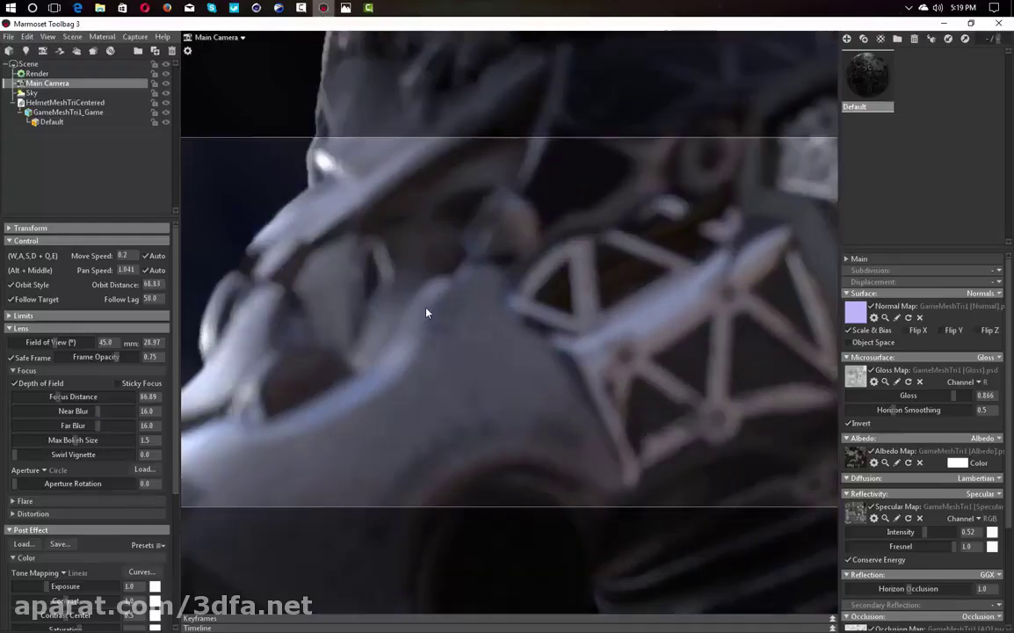
left_click_drag(426, 308, 480, 340, "alt")
scroll(481, 345, "down", 5)
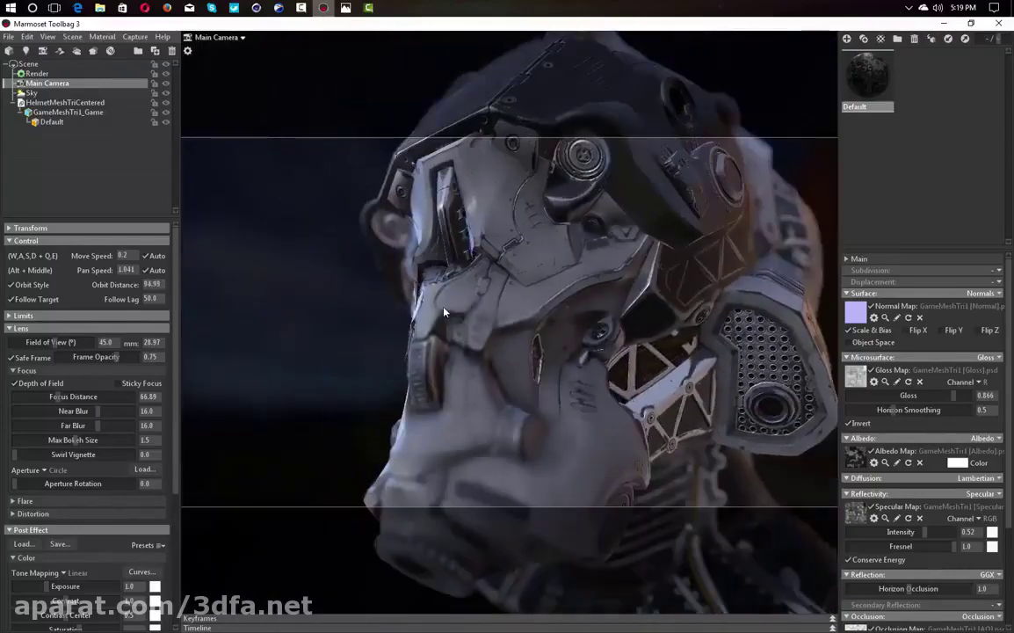
middle_click_drag(444, 308, 435, 267, "alt")
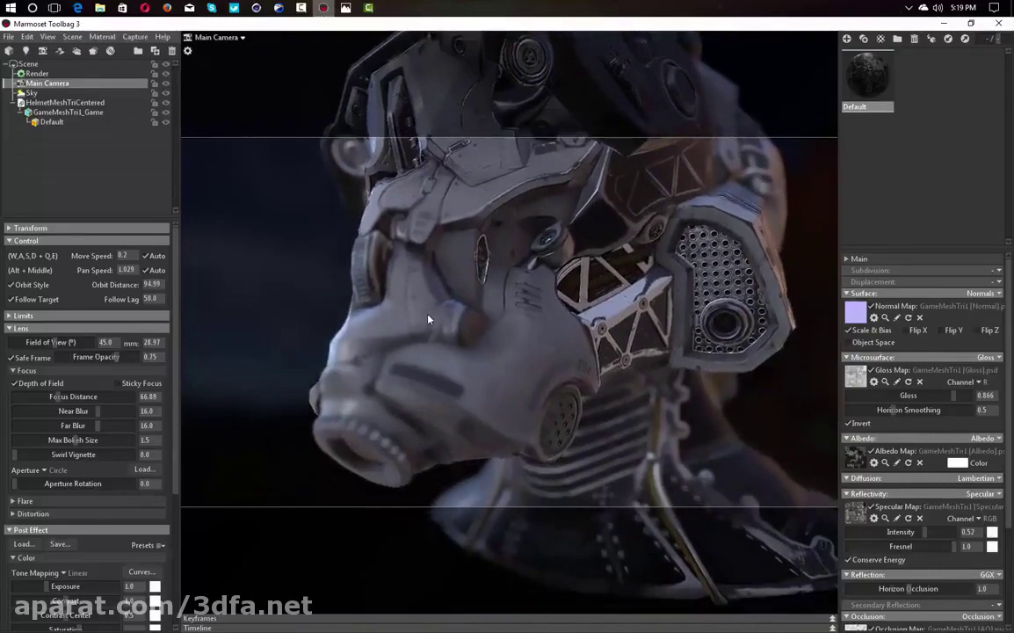
mouse_move(428, 320)
left_mouse_down()
mouse_move(423, 298)
mouse_move(417, 305)
left_mouse_up()
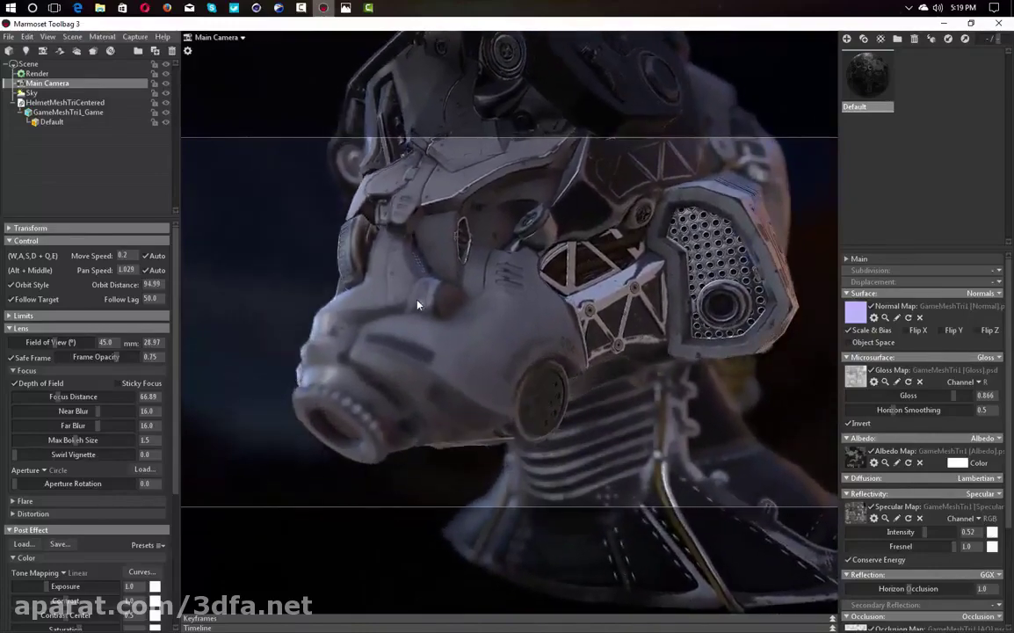
Set the depth of field's Near Blur to 7.517 and Far Blur to 32, keeping Focus Distance at 66.89.
left_click(72, 396)
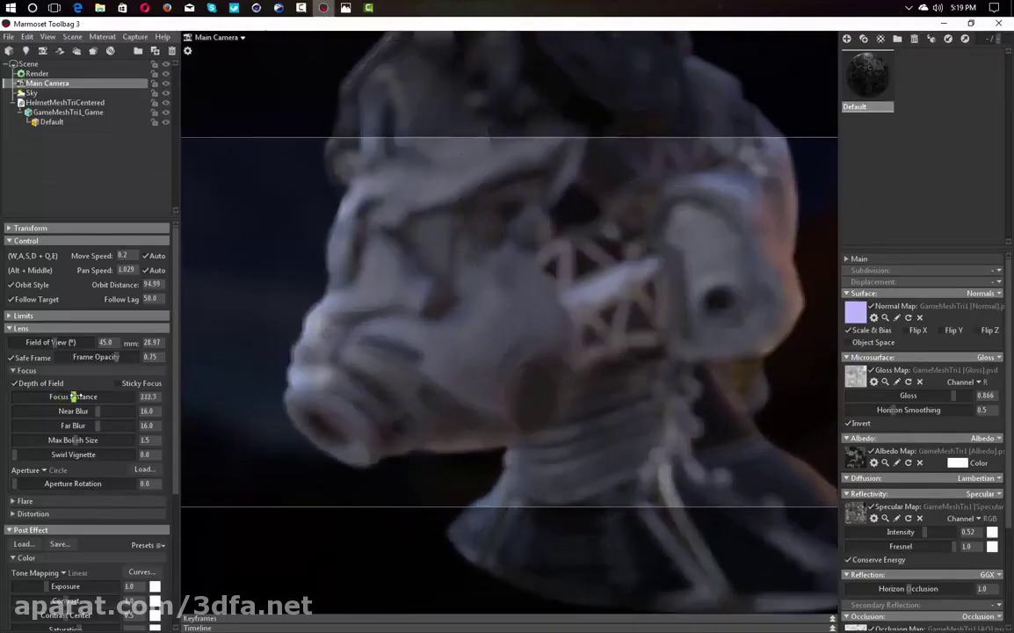
left_click_drag(91, 411, 133, 420)
left_click_drag(68, 412, 145, 430)
mouse_move(73, 396)
left_mouse_down()
mouse_move(107, 396)
mouse_move(50, 396)
mouse_move(60, 401)
left_mouse_up()
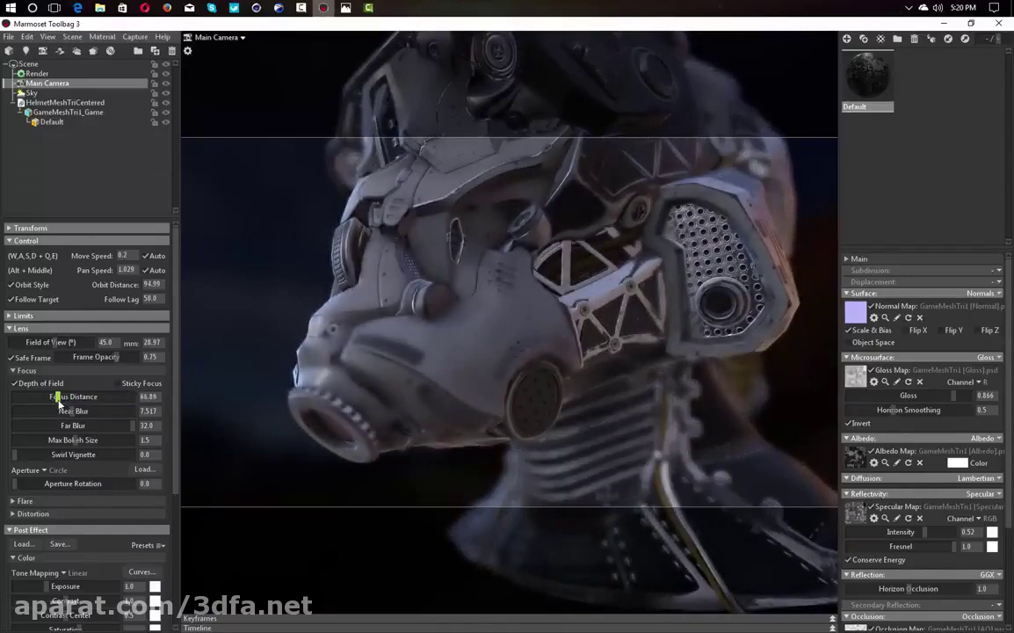
left_click_drag(281, 407, 314, 422, "alt")
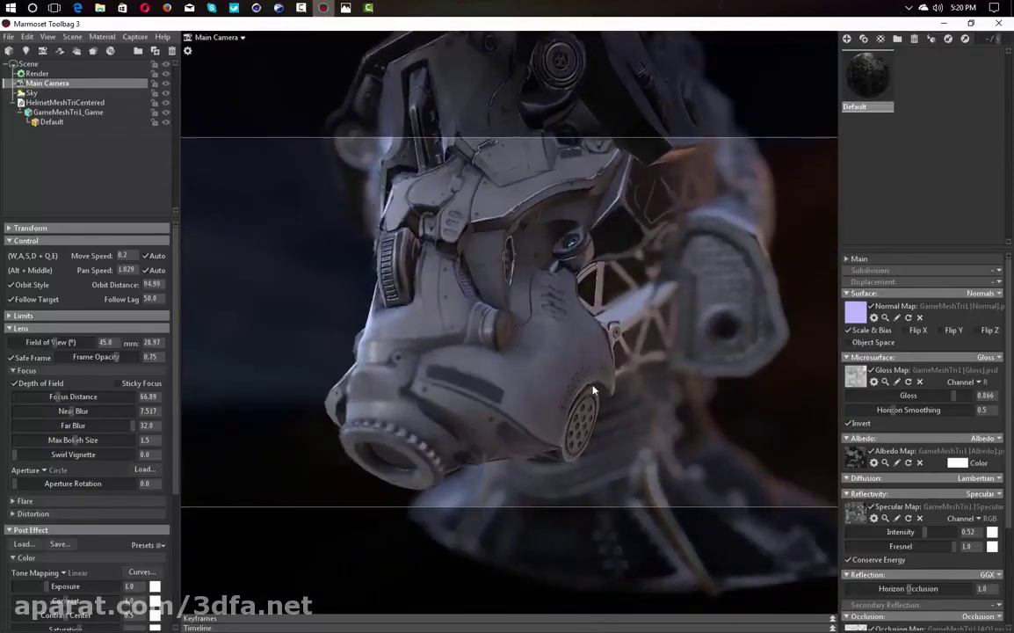
Set the image capture size to 3840 x 2160 in the capture settings.
left_click(136, 37)
left_click(136, 36)
left_click(137, 37)
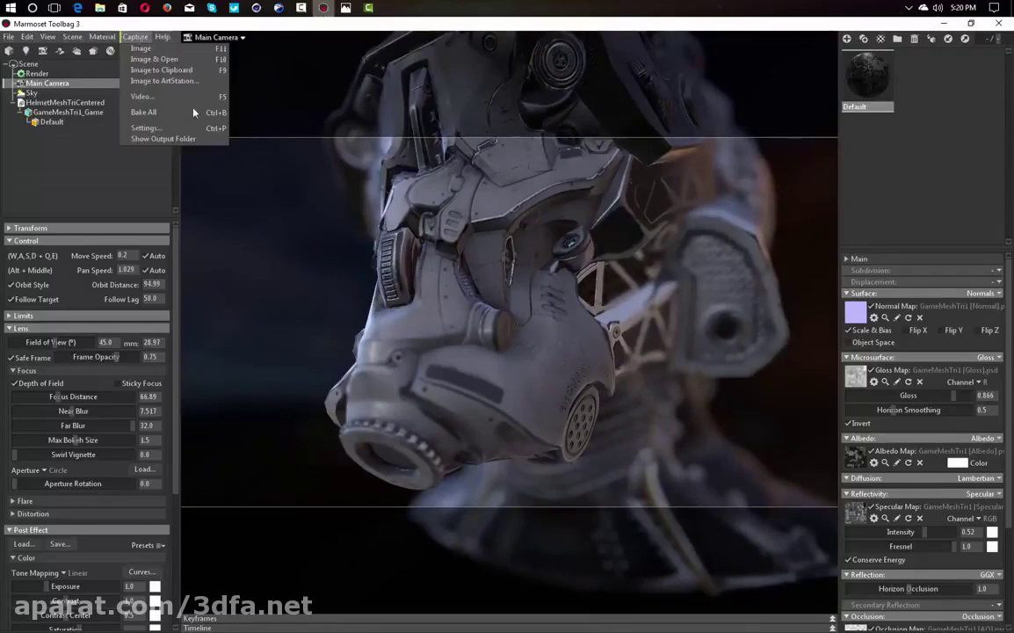
left_click(145, 117)
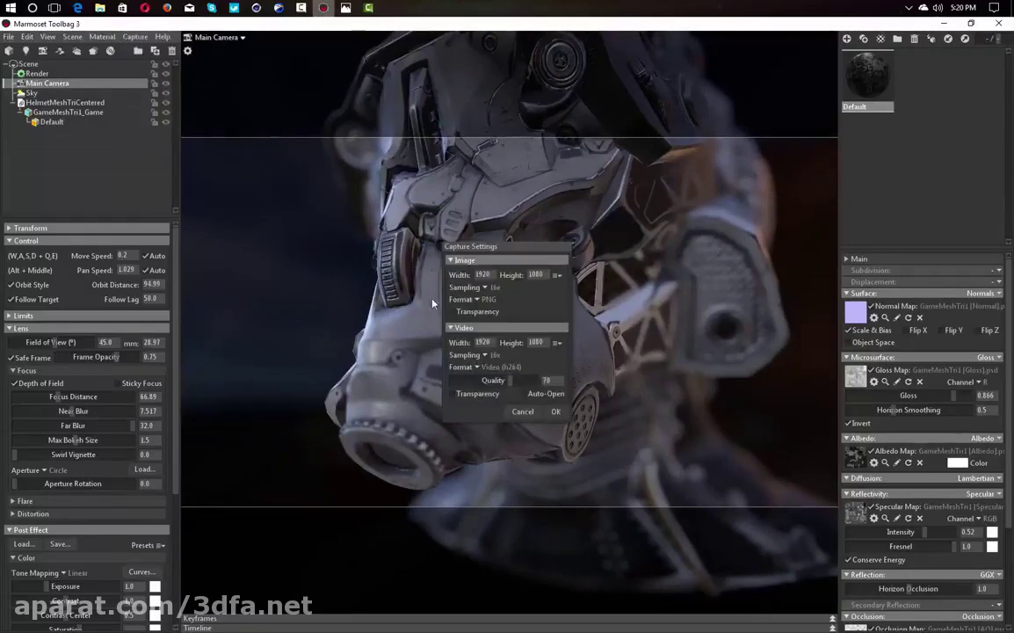
left_click(556, 275)
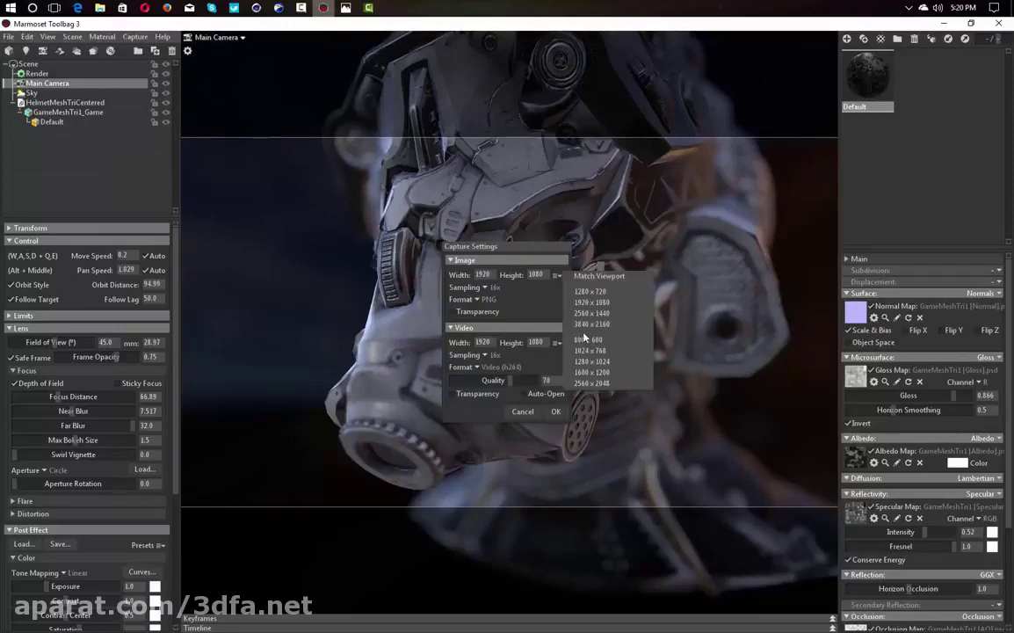
left_click(586, 324)
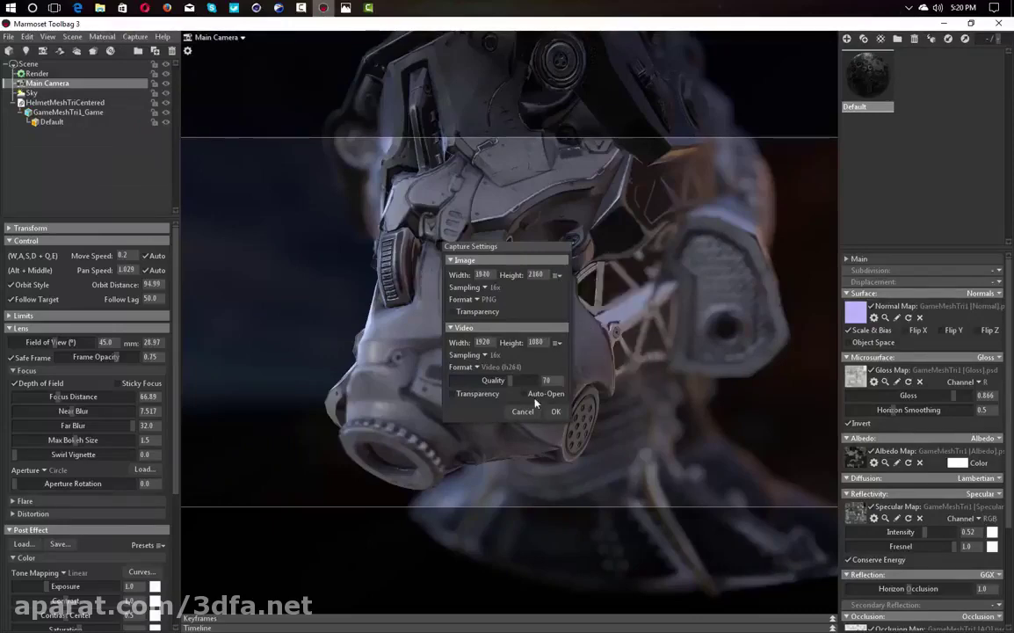
left_click(550, 412)
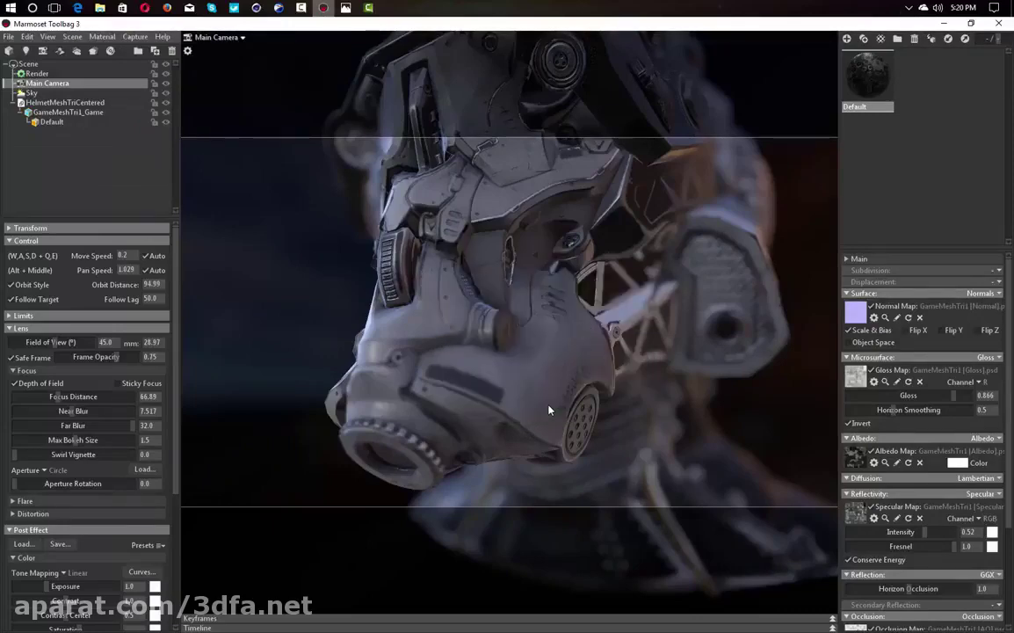
Enable global illumination in the scene's Render settings and set its Brightness to 1.982.
left_click(35, 74)
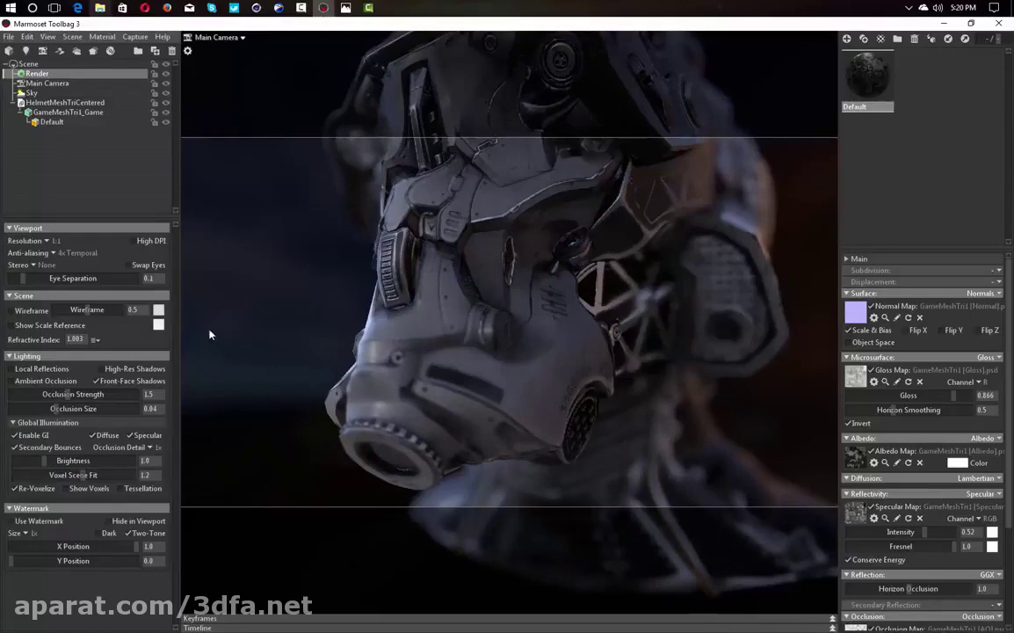
left_click(54, 461)
left_click_drag(54, 461, 57, 460)
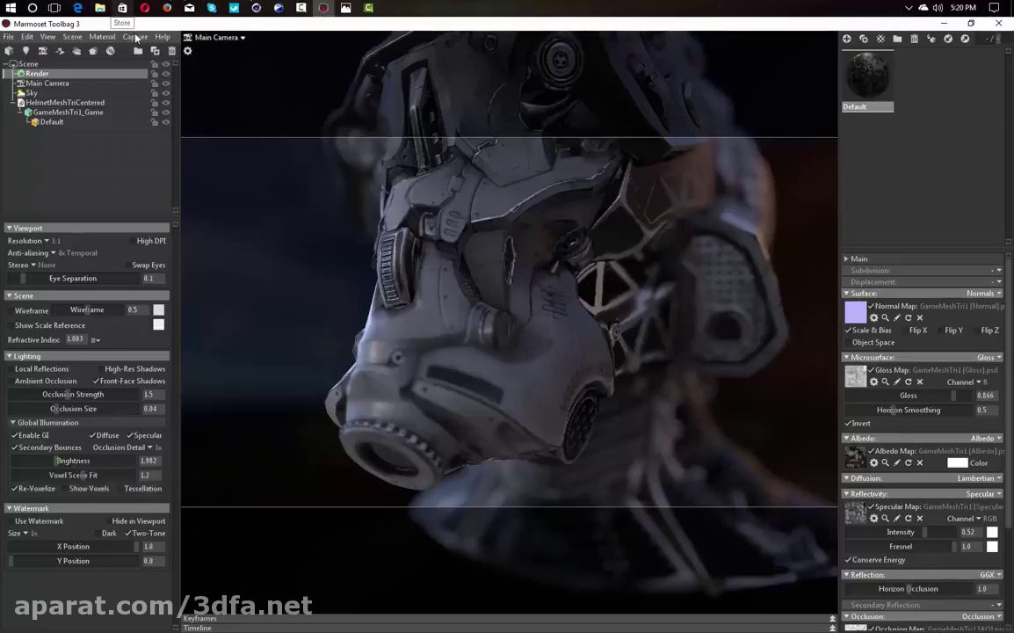
Capture the helmet view as an image and have it open when rendered.
left_click(134, 37)
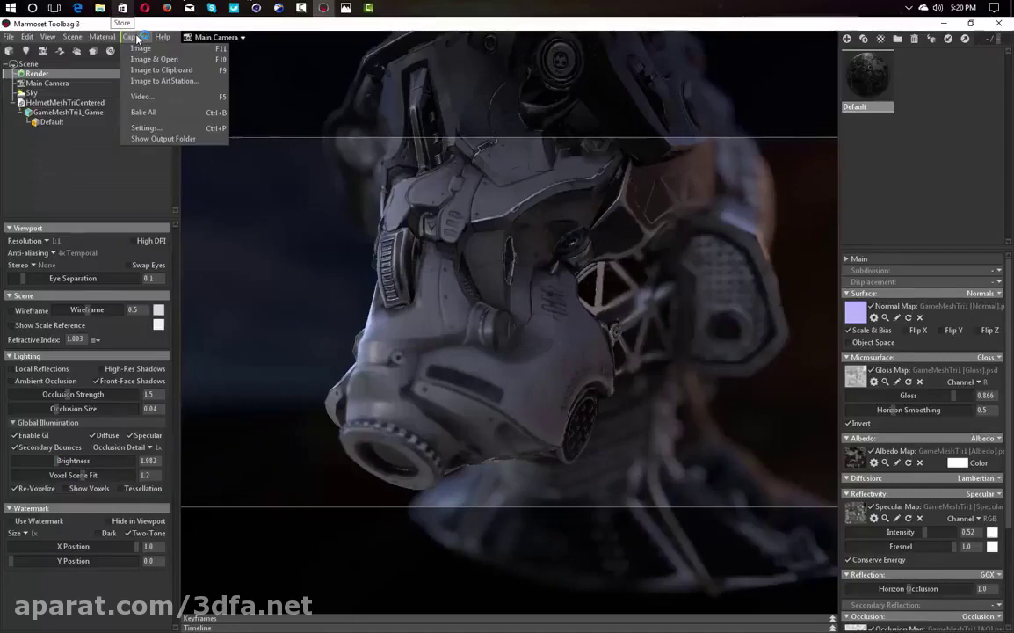
left_click(166, 60)
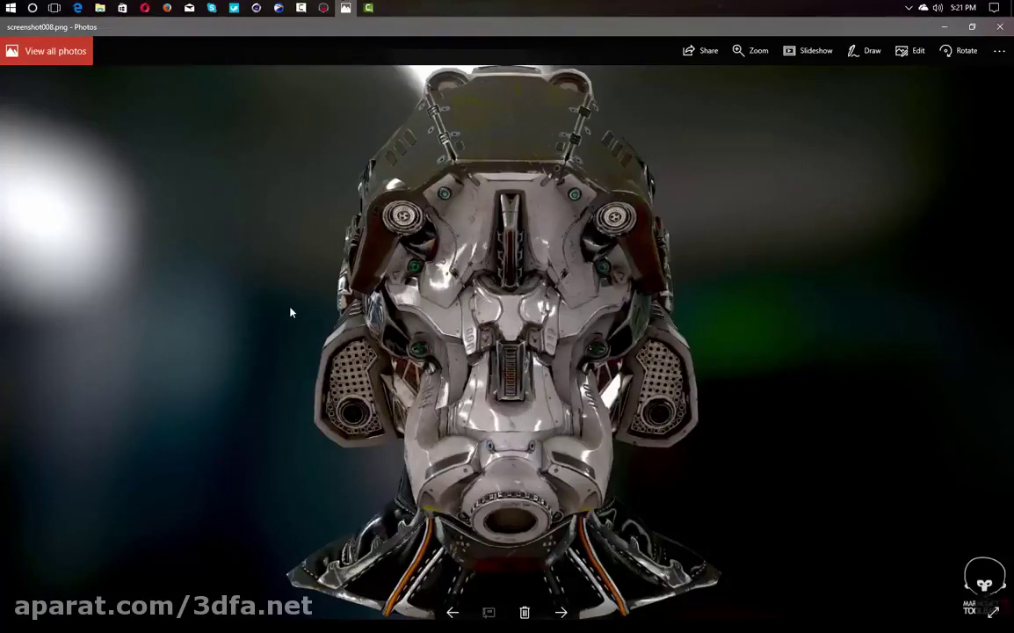
Browse the earlier captures from screenshot008.png to screenshot013.png in Photos and close the viewer.
key("Right")
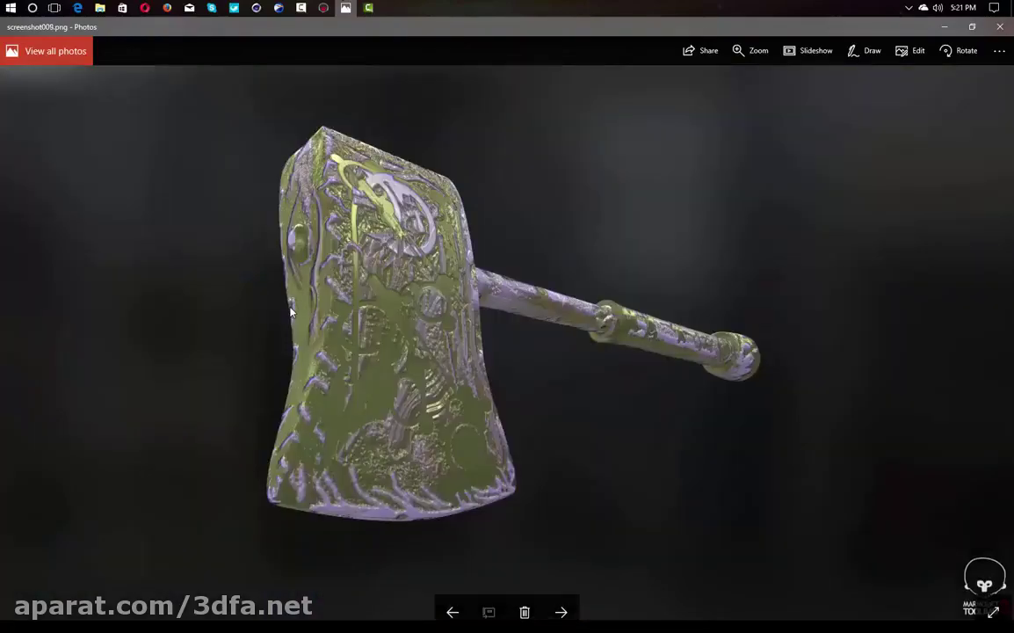
key("Right")
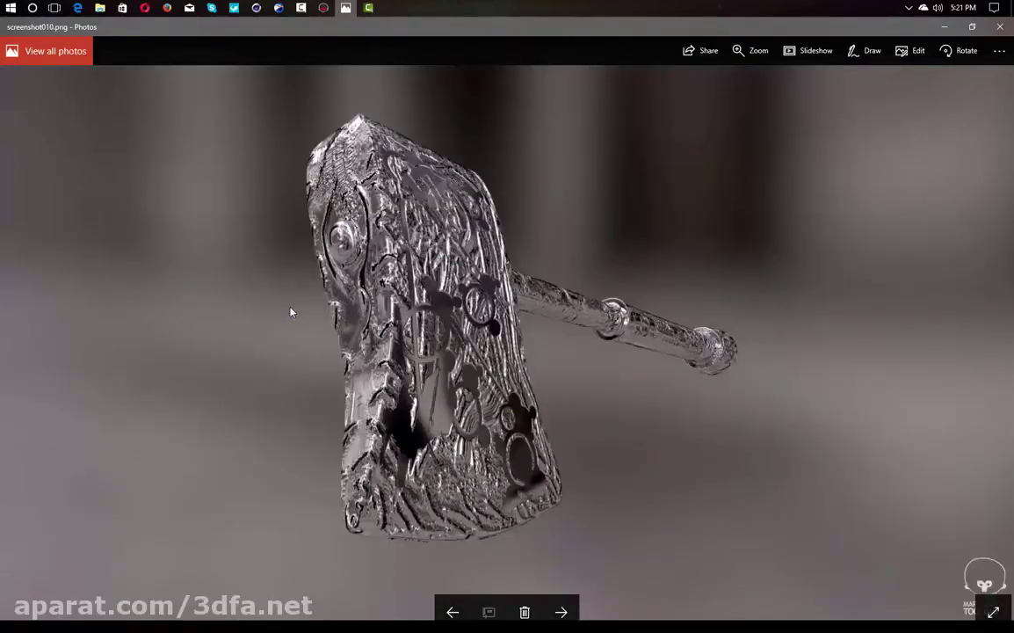
key("Right")
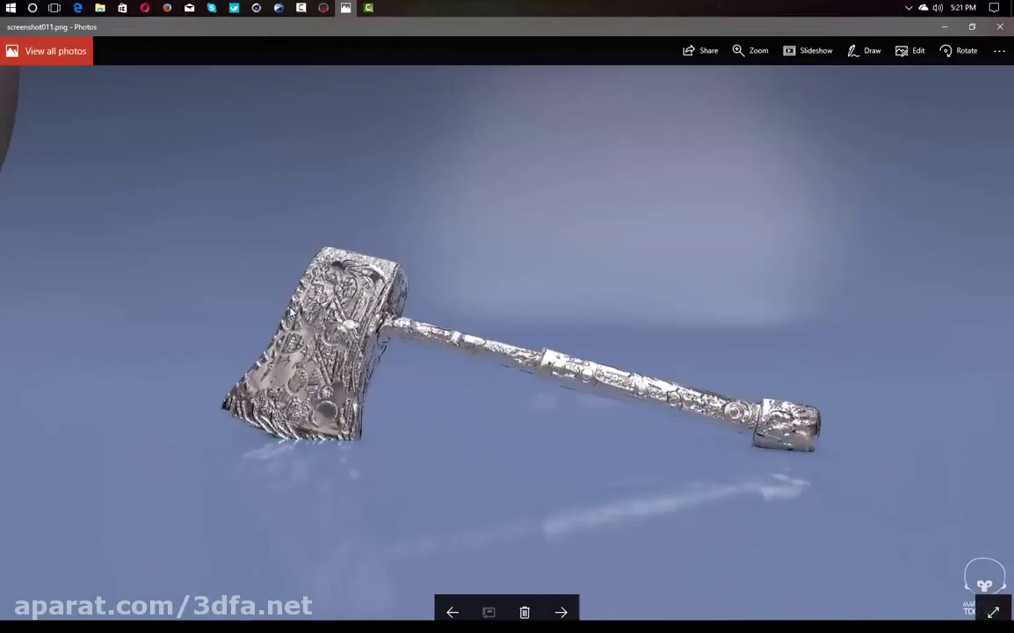
key("Right")
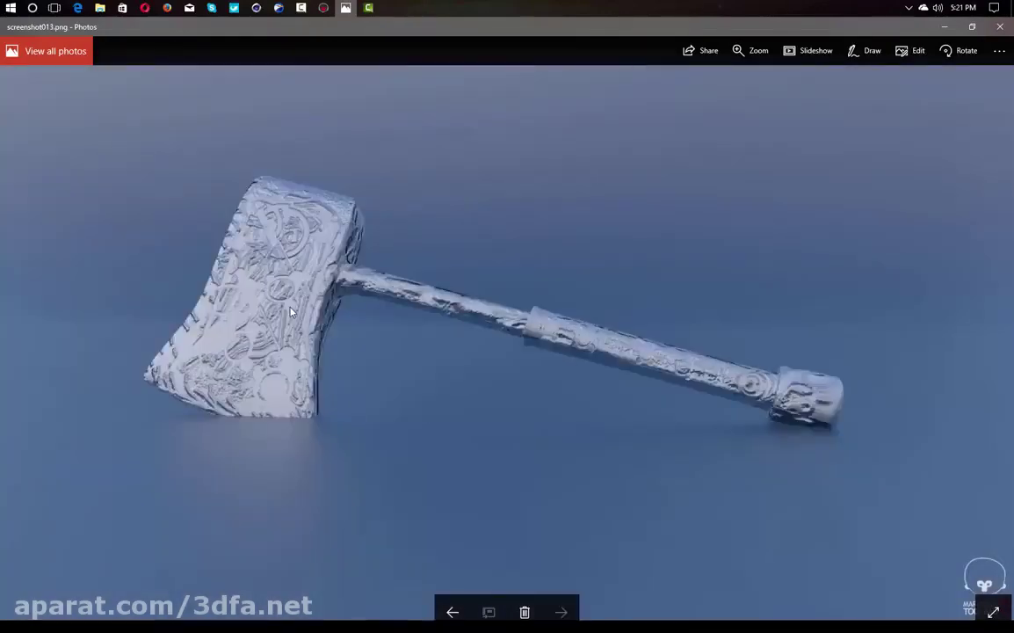
key("Left")
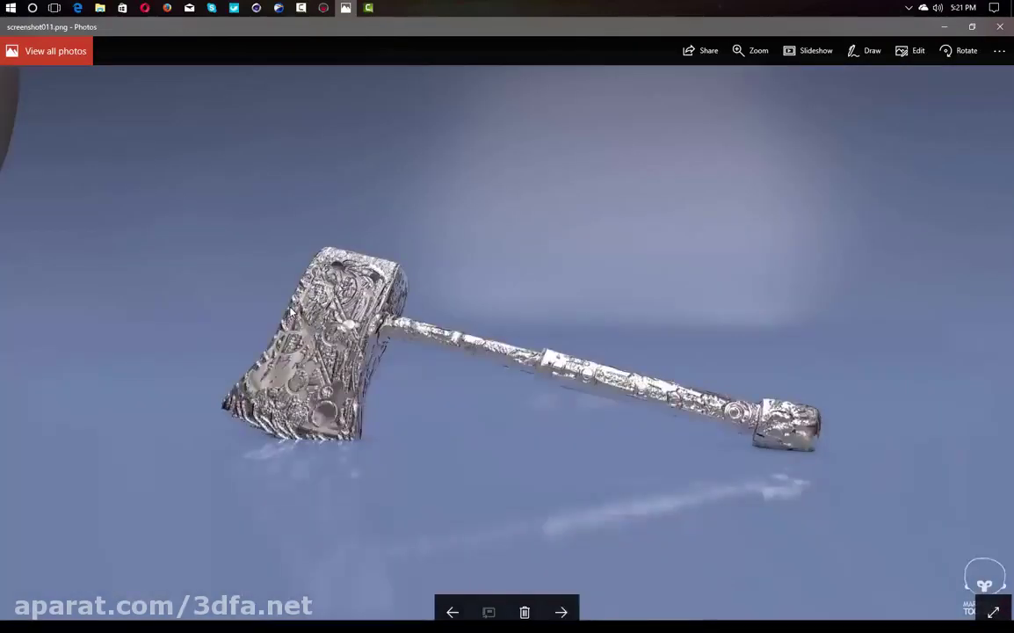
key("Right")
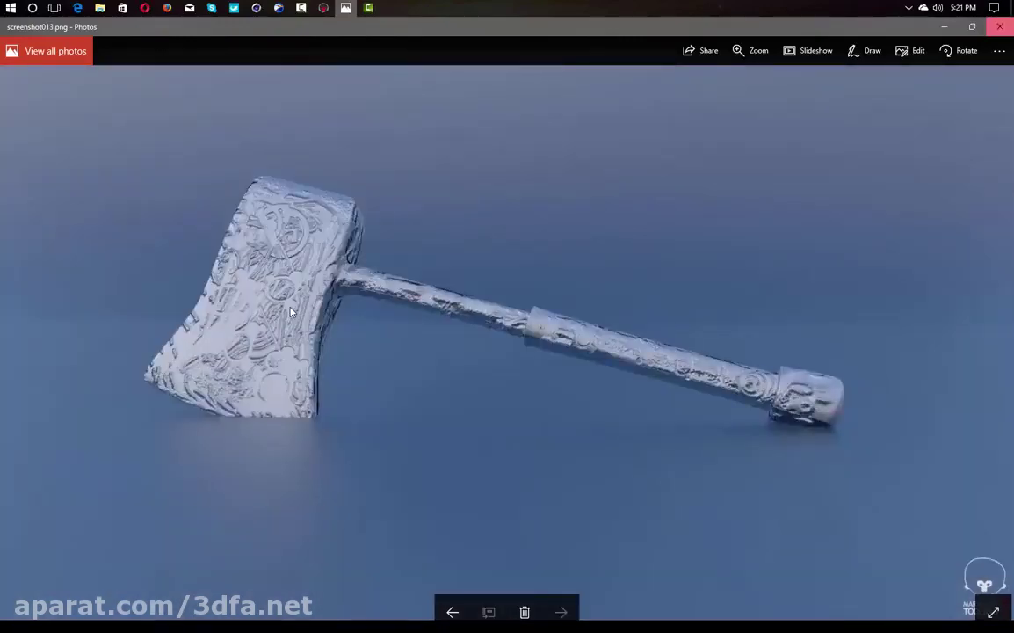
key("alt+F4")
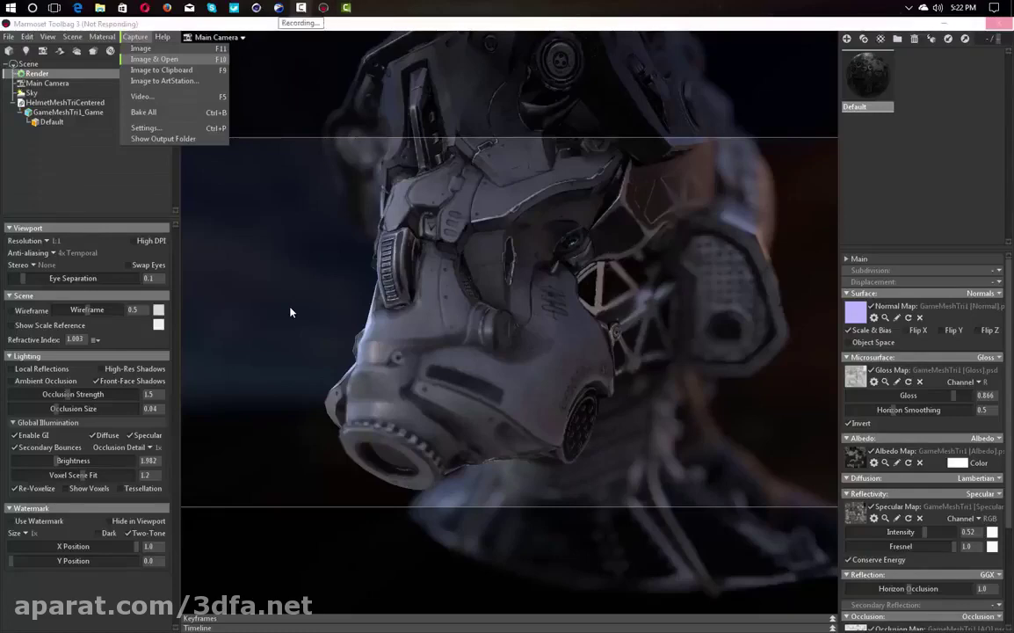
right_click(458, 7)
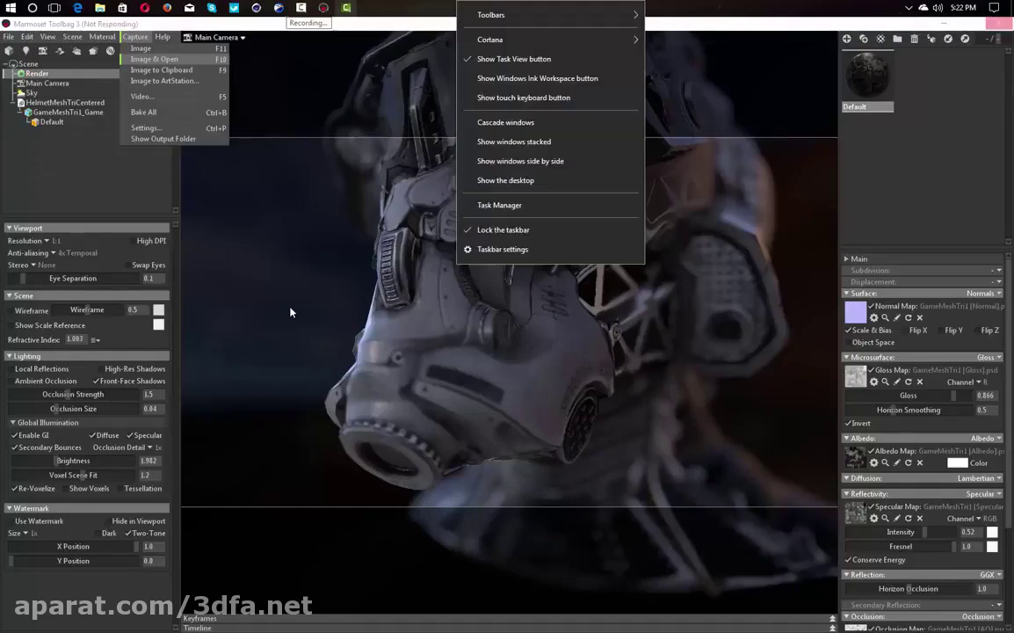
key("Escape")
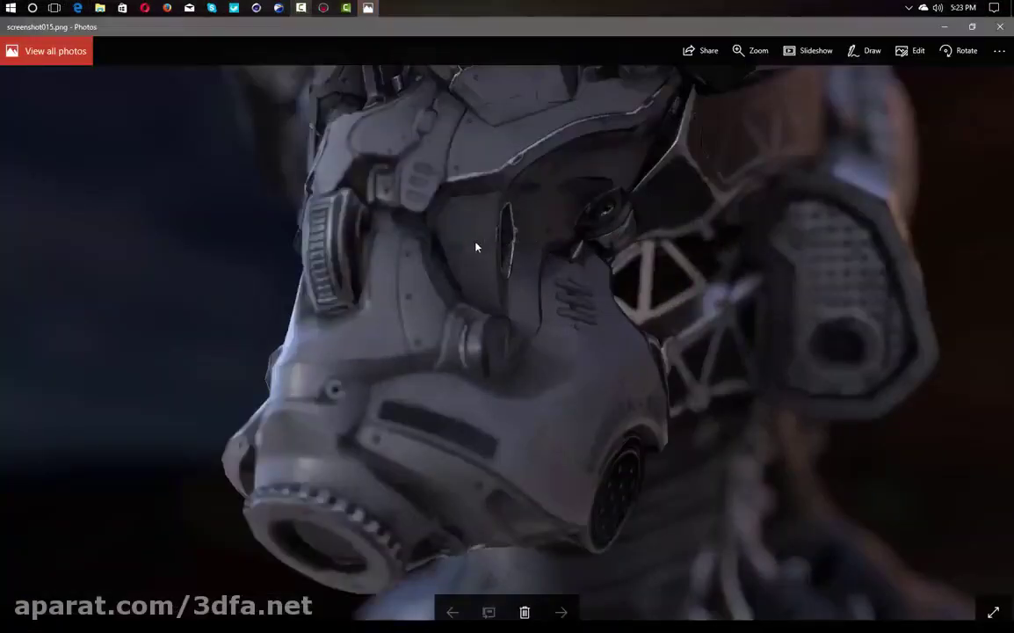
Examine the helmet's vent details up close in screenshot015.png and return to the full image.
scroll(437, 291, "up", 5, "ctrl")
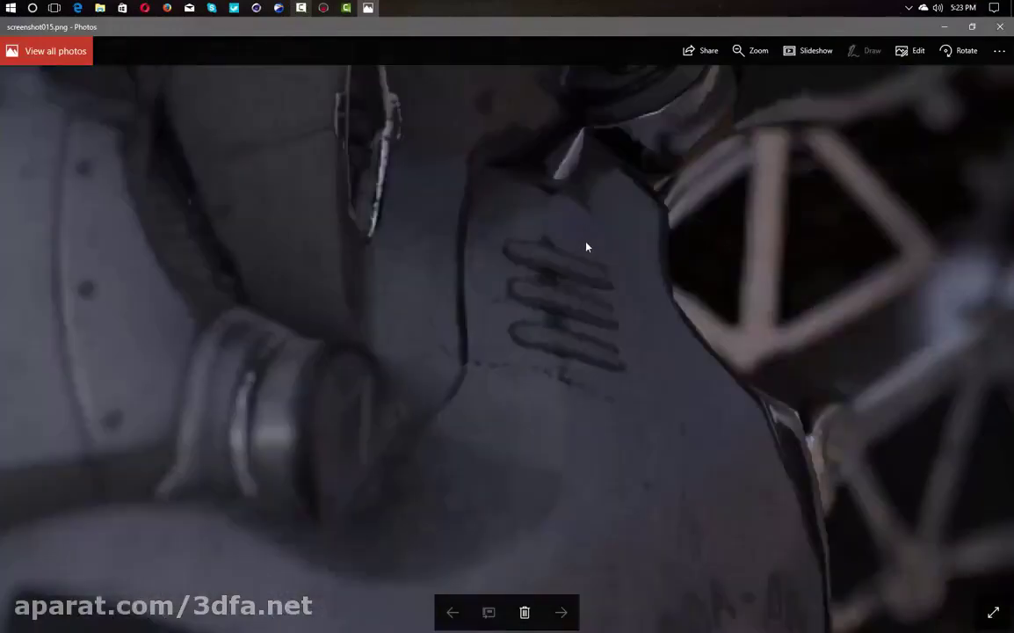
scroll(421, 248, "down", 5, "ctrl")
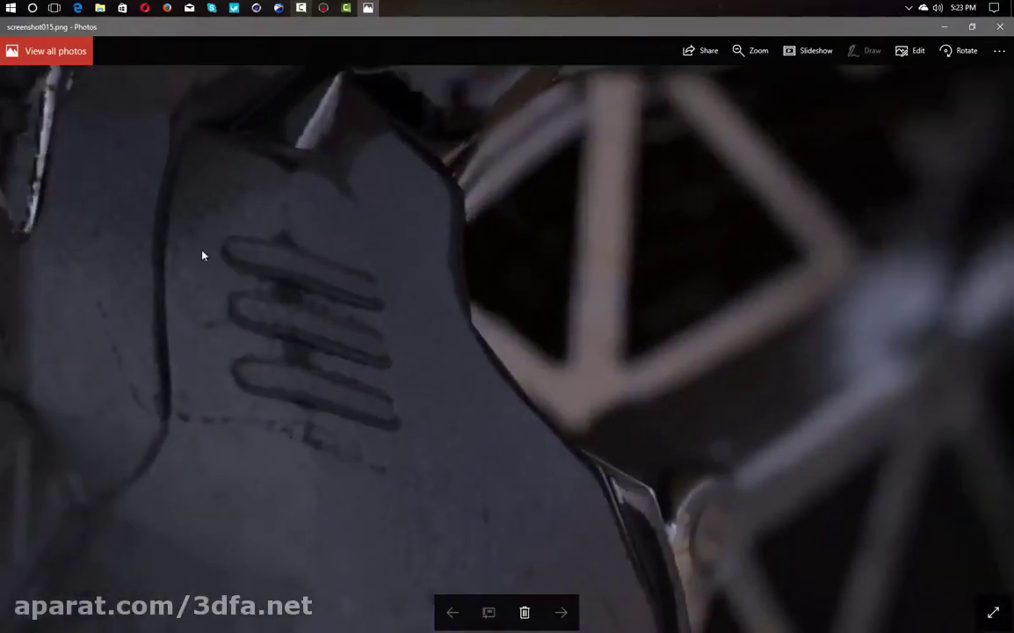
scroll(213, 250, "down", 3, "ctrl")
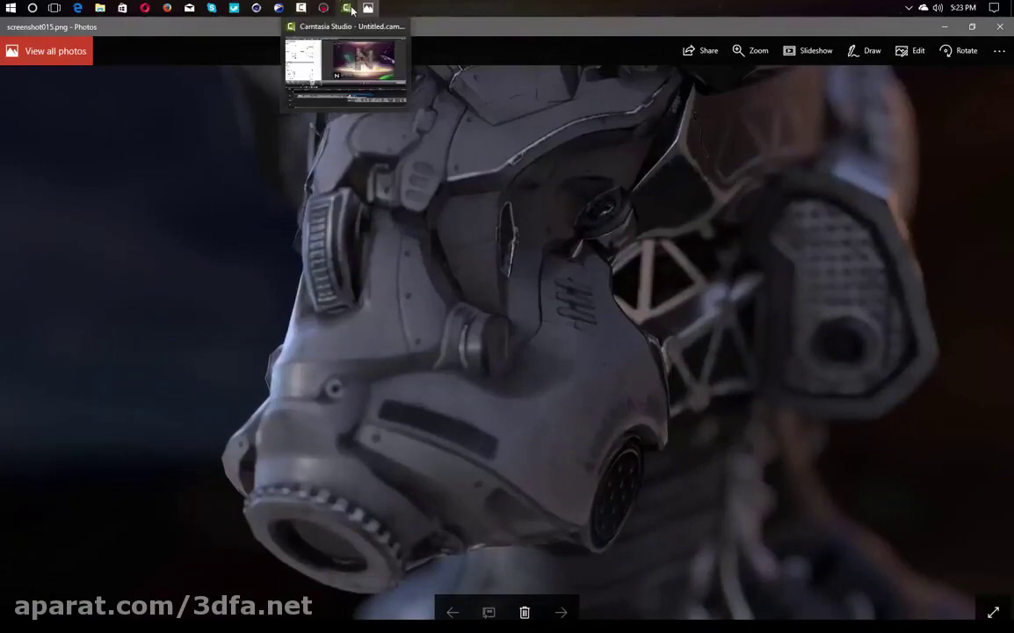
mouse_move(368, 9)
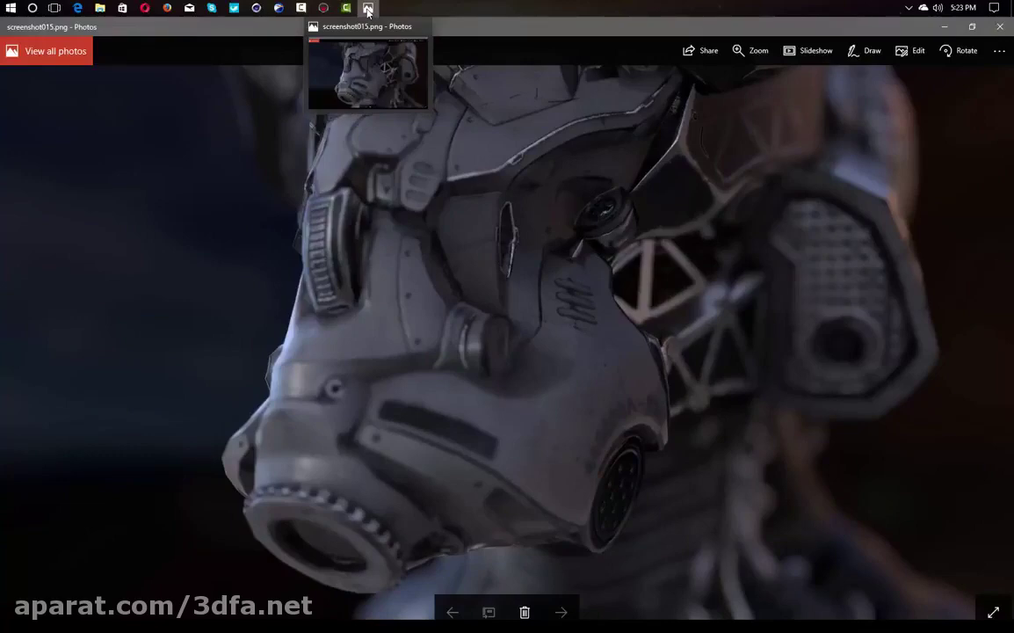
mouse_move(302, 8)
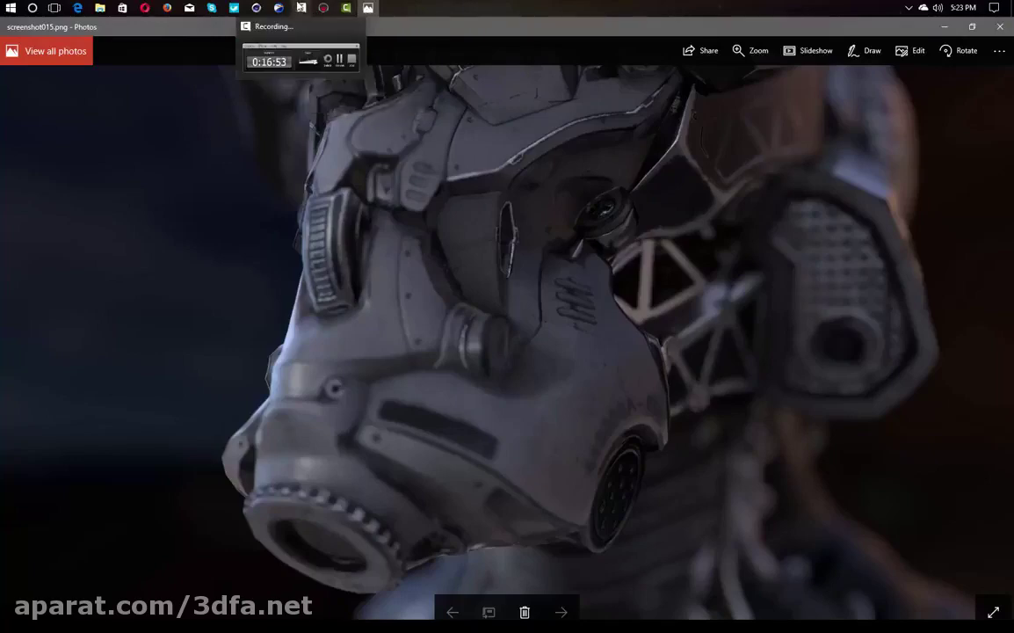
left_click(302, 8)
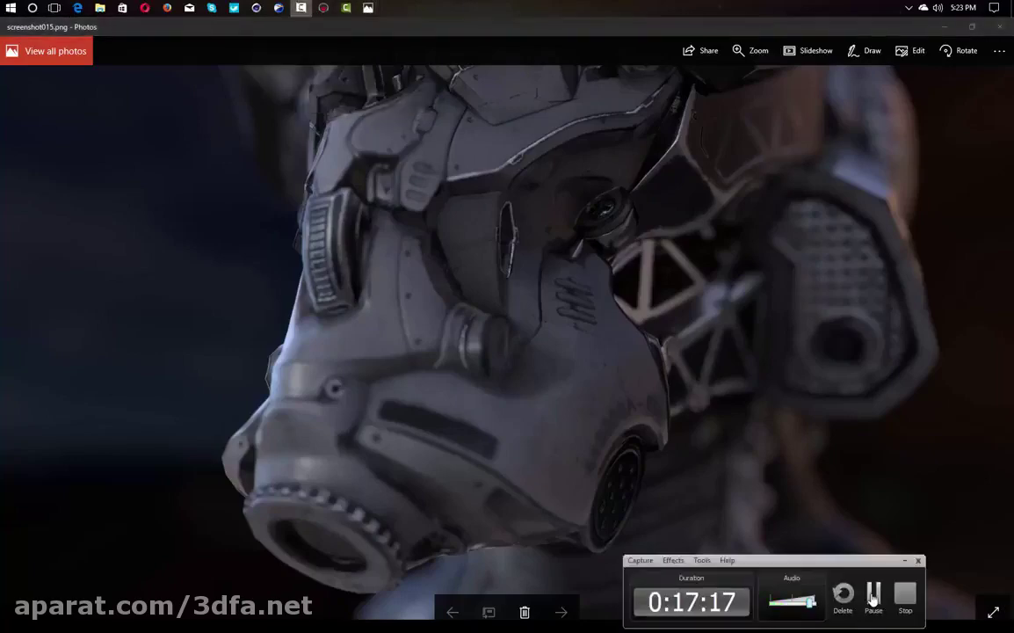